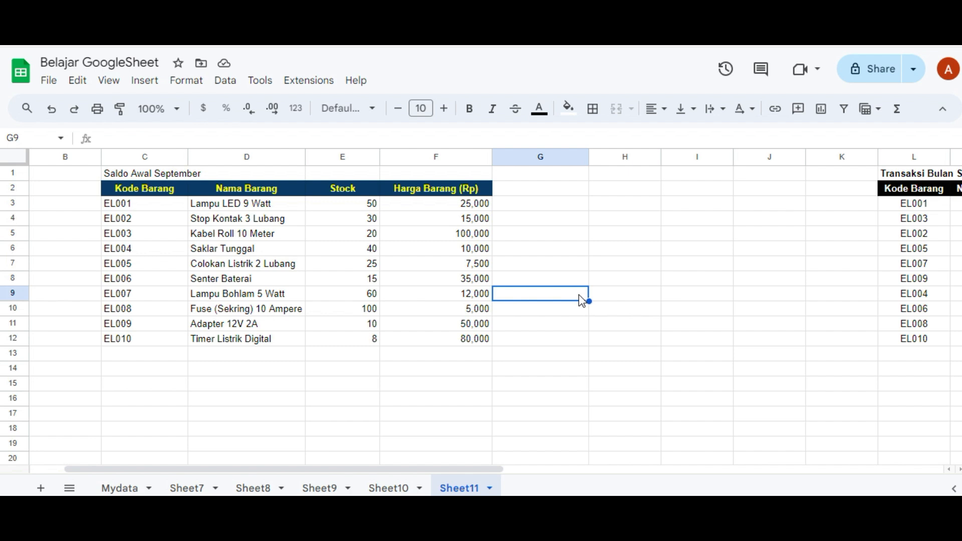
Review the header row of the Saldo Awal September stock table on Sheet11
key(Left)
key(Up)
key(Up)
key(Up)
key(Up)
key(Up)
key(Up)
key(Up)
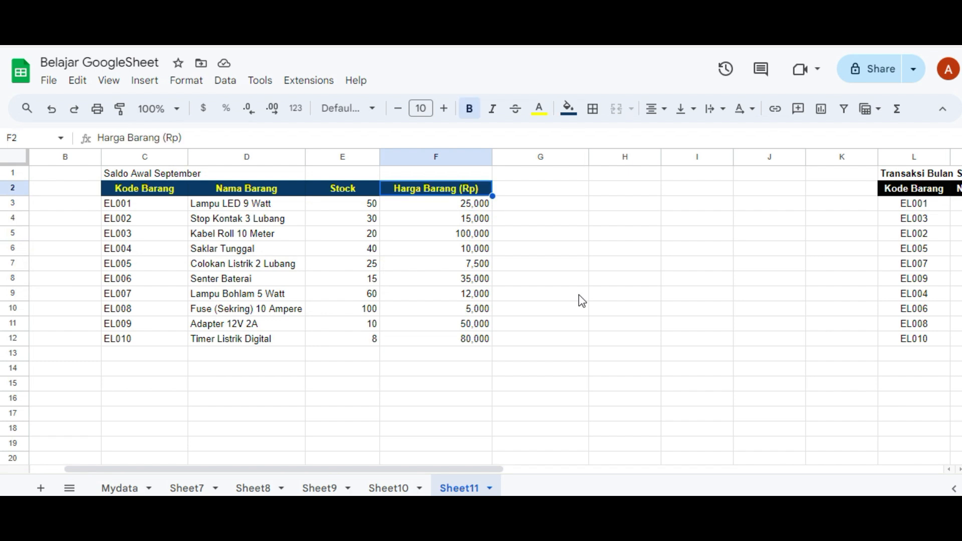
key(Right)
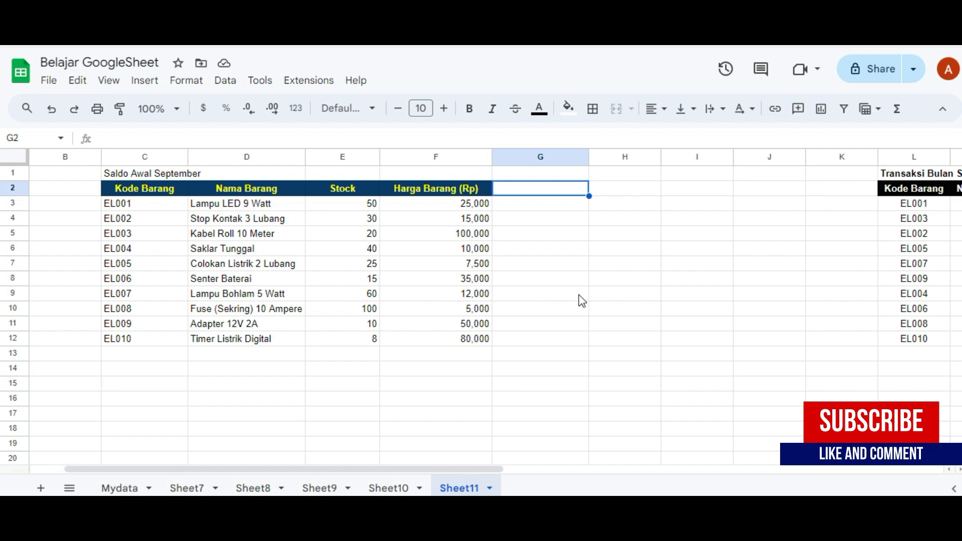
key(Left)
key(Left)
key(Left)
Look over the Transaksi Bulan September table's headers, and return to the Kode Barang header of the opening stock table
key(Right)
key(Right)
key(Right)
key(Right)
key(Right)
key(Right)
key(Right)
key(Right)
key(Right)
key(Right)
key(Right)
key(Right)
key(Right)
key(Right)
key(Right)
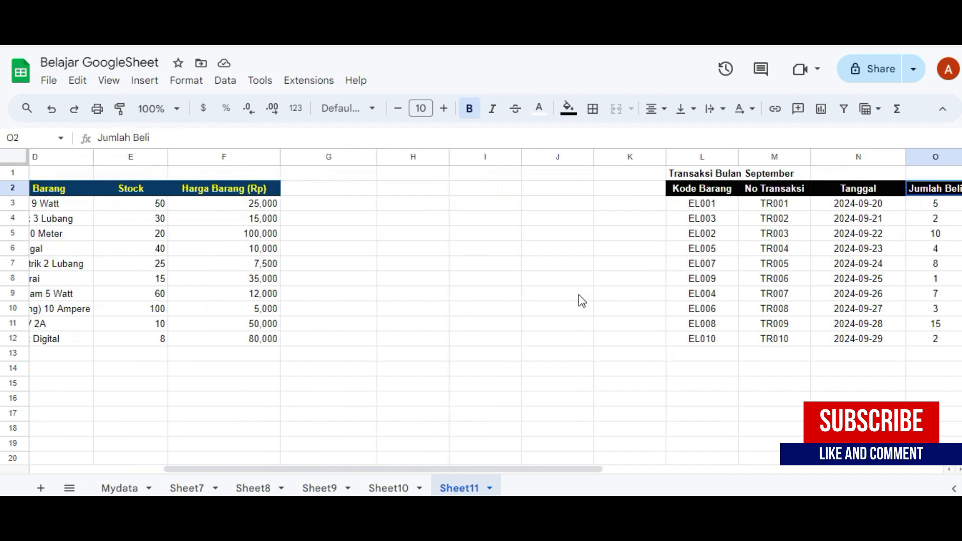
key(Left)
key(Left)
key(Left)
key(Left)
key(Left)
key(Left)
key(Left)
key(Left)
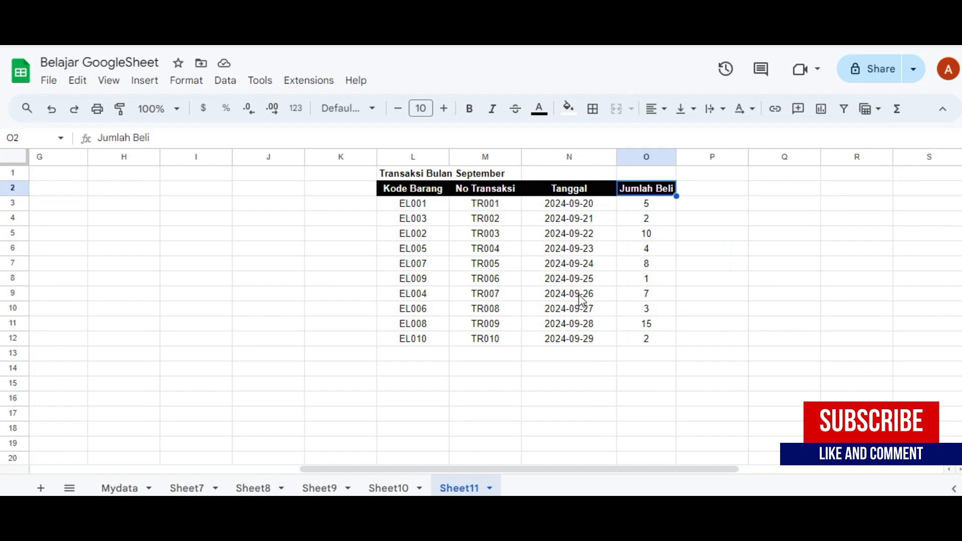
key(Left)
key(Left)
key(Left)
key(Left)
key(Left)
key(Left)
key(Left)
key(Left)
key(Left)
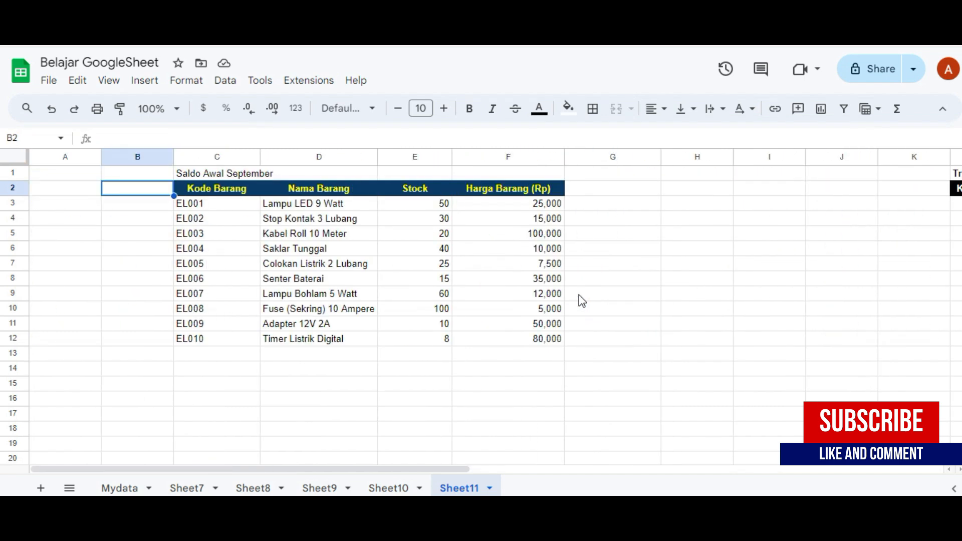
key(Right)
key(Right)
key(Left)
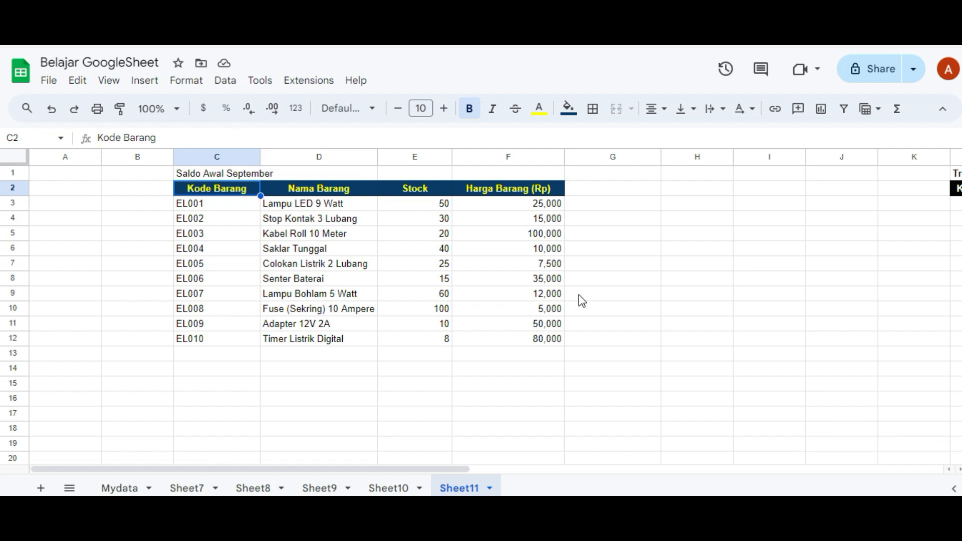
Apply all borders to the stock table range C2:G12, including the empty column G
drag(242, 191, 628, 346)
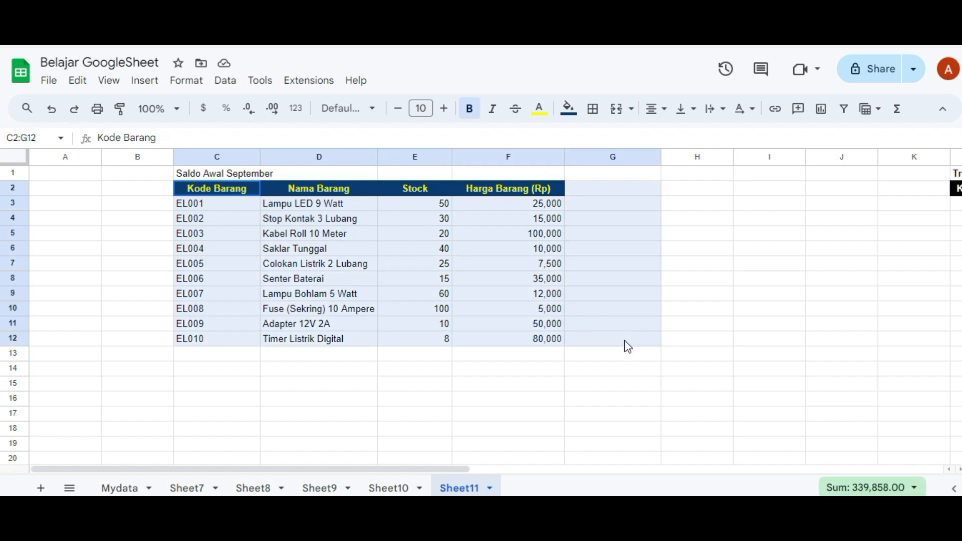
click(593, 109)
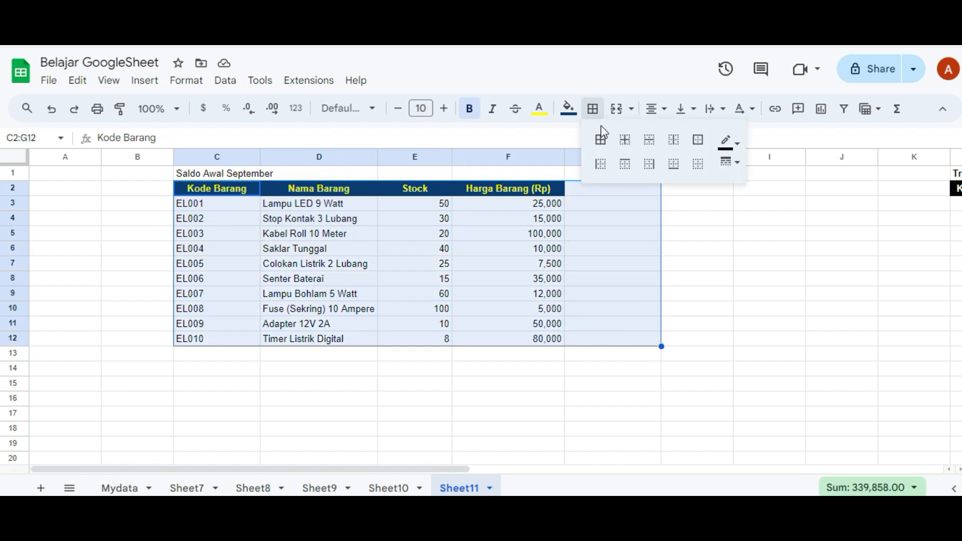
click(601, 140)
click(590, 194)
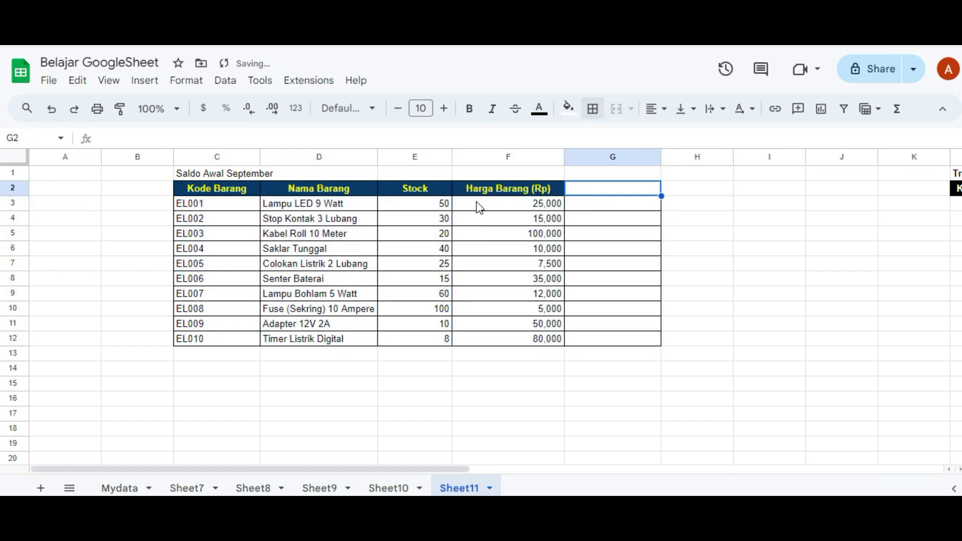
Add the header "Total (stock x harga)" in G2, beside the Harga Barang (Rp) column
drag(420, 195, 407, 362)
drag(507, 189, 501, 369)
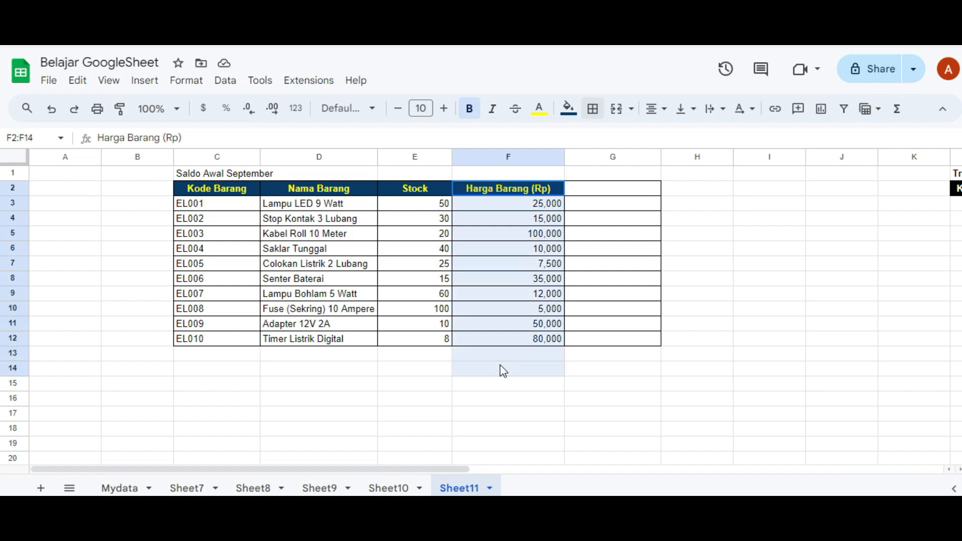
click(616, 193)
text(Total)
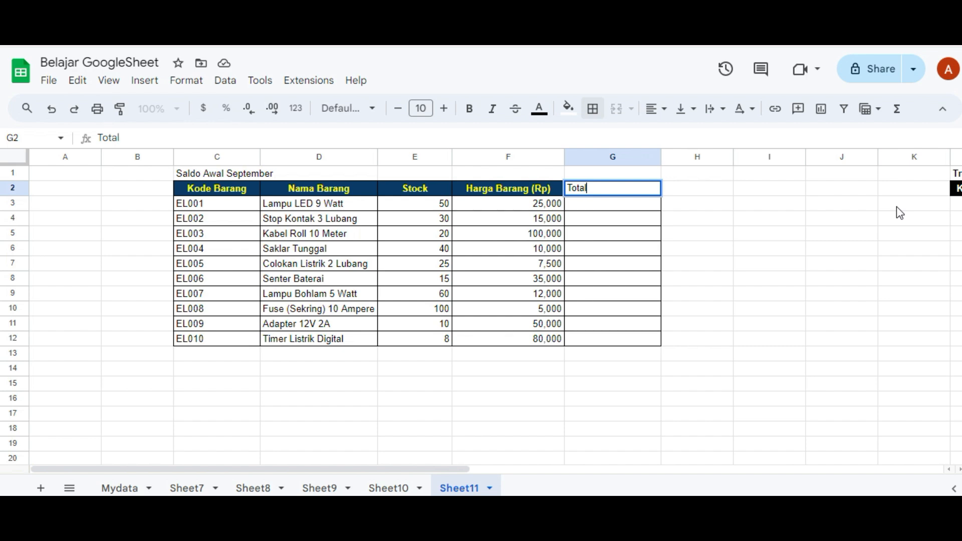
text( (stock x harga))
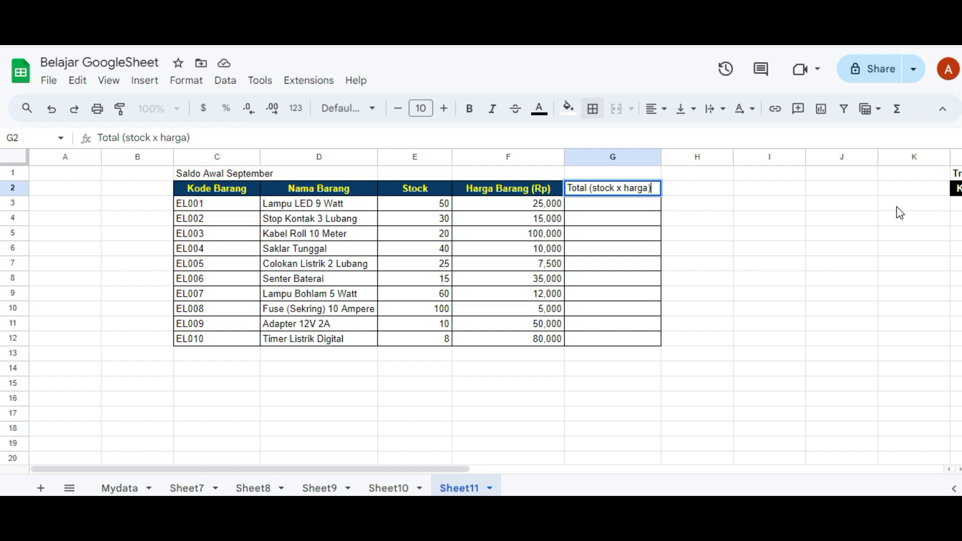
key(Return)
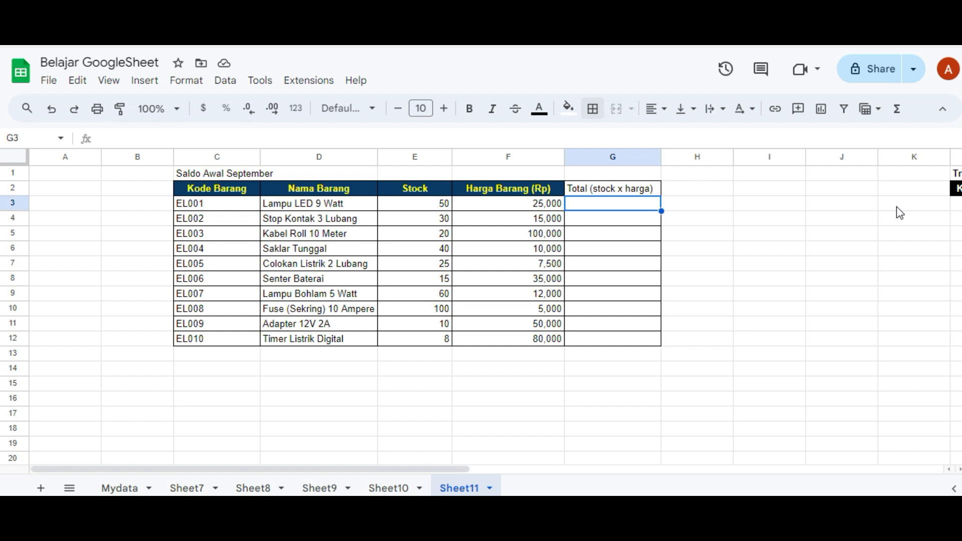
Calculate the total in G3 with =E3*F3 and accept the suggested autofill for G4:G12
text(=)
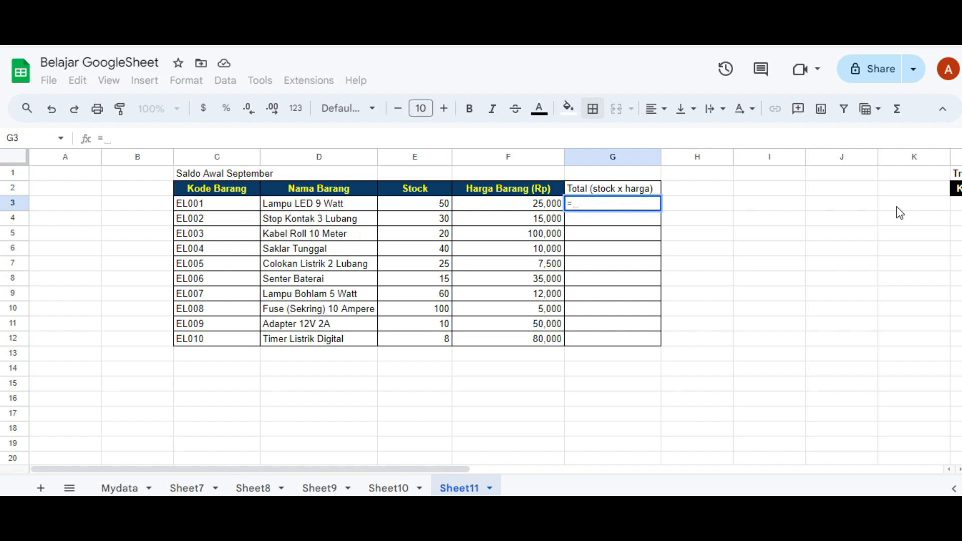
key(Left)
key(Left)
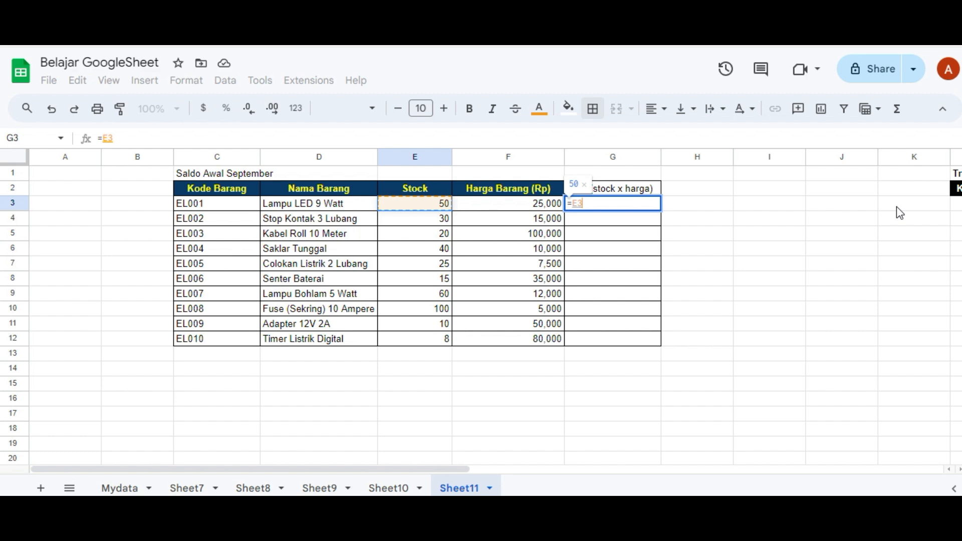
text(*)
key(Right)
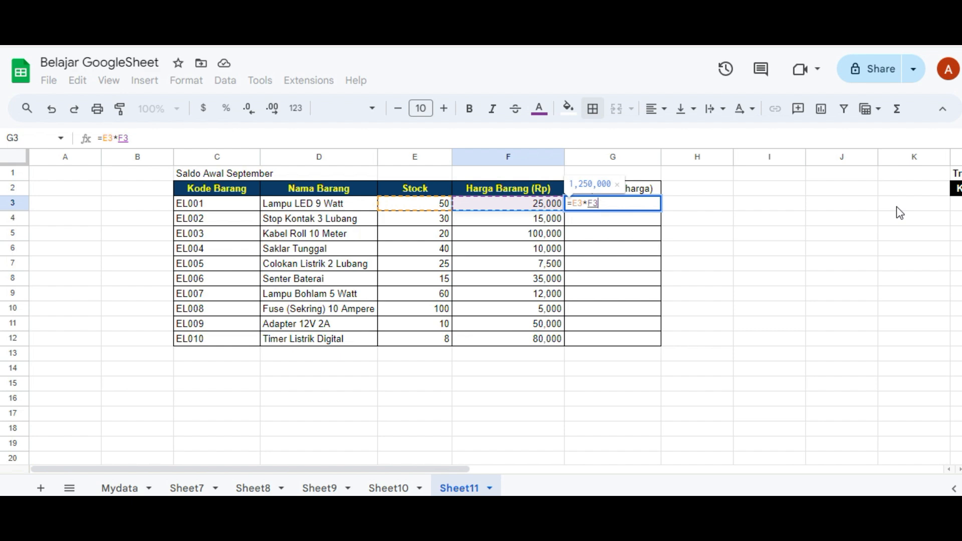
key(Return)
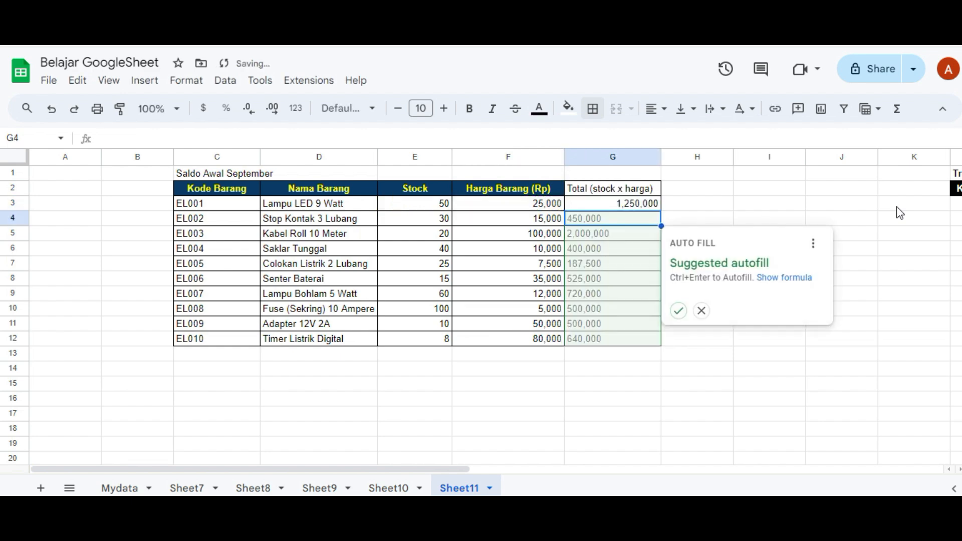
click(679, 312)
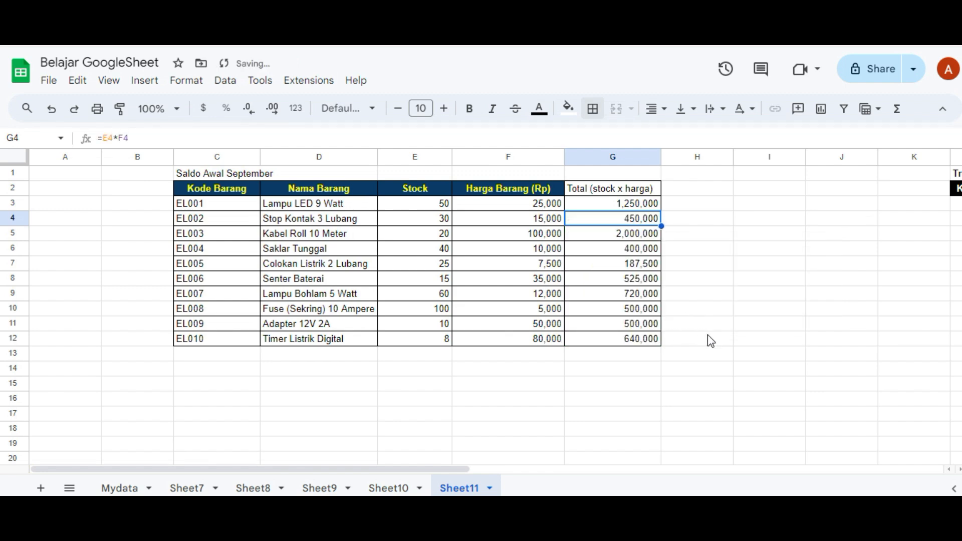
Check the formulas in the Total column from G10 up to G3
click(651, 313)
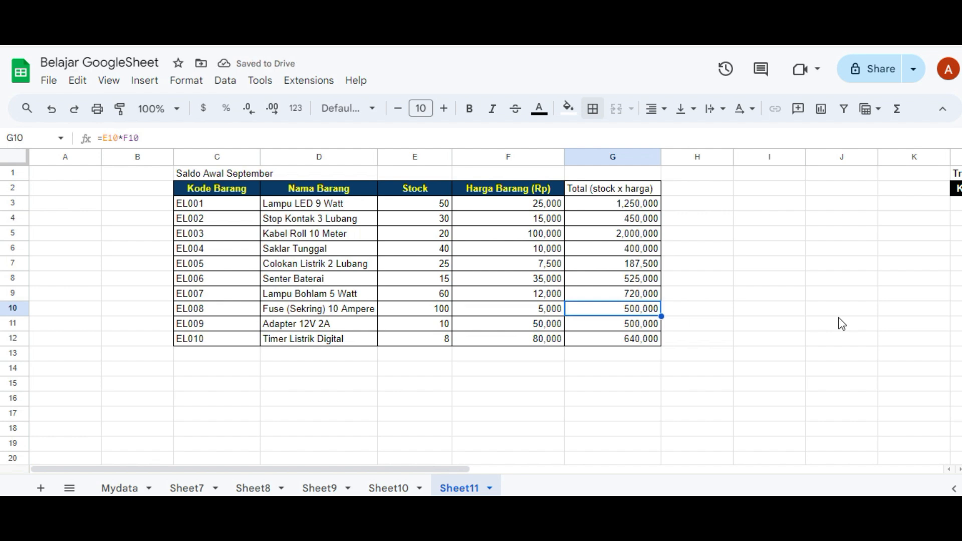
key(Up)
key(Up)
key(Up)
key(Up)
key(Up)
key(Up)
key(Up)
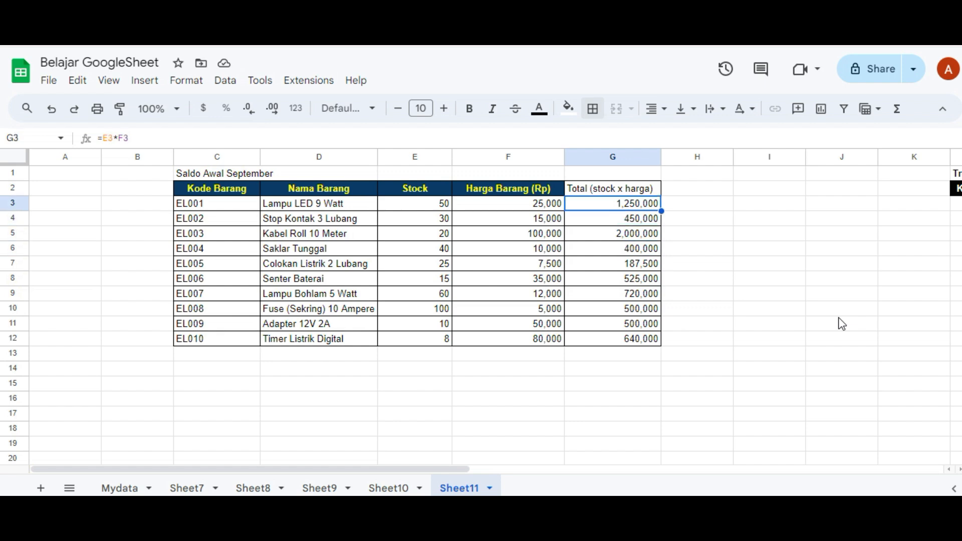
Start an ARRAYFORMULA in H3 with the stock range E3:E12 as its first operand
click(694, 219)
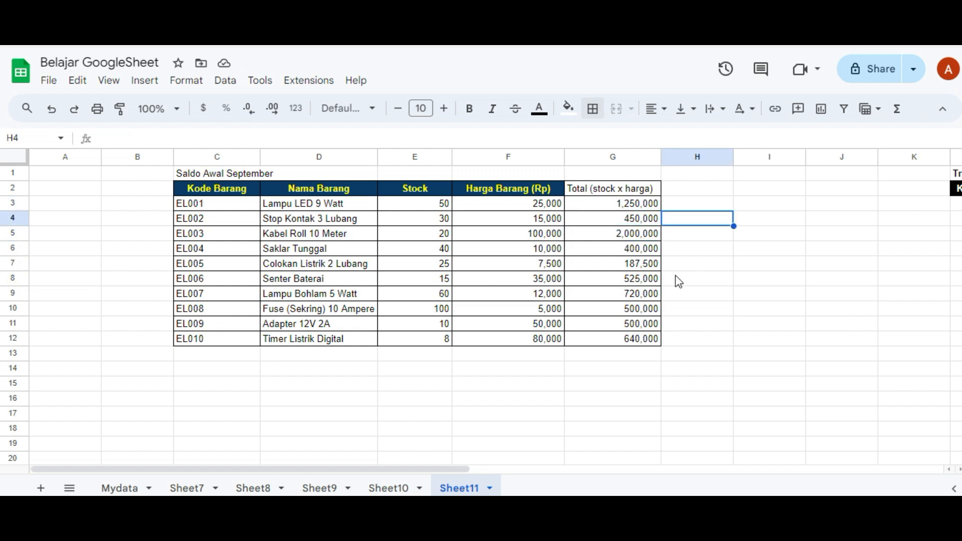
key(Up)
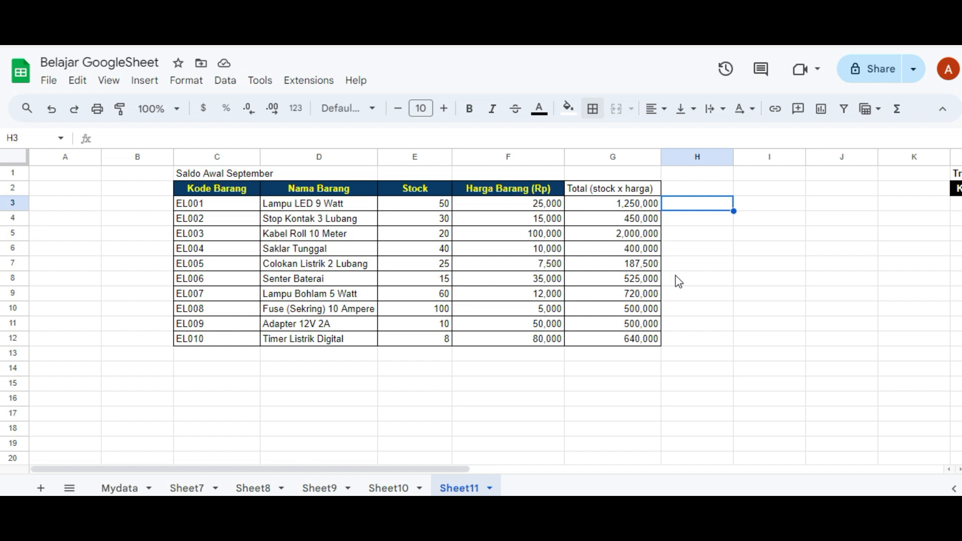
text(=)
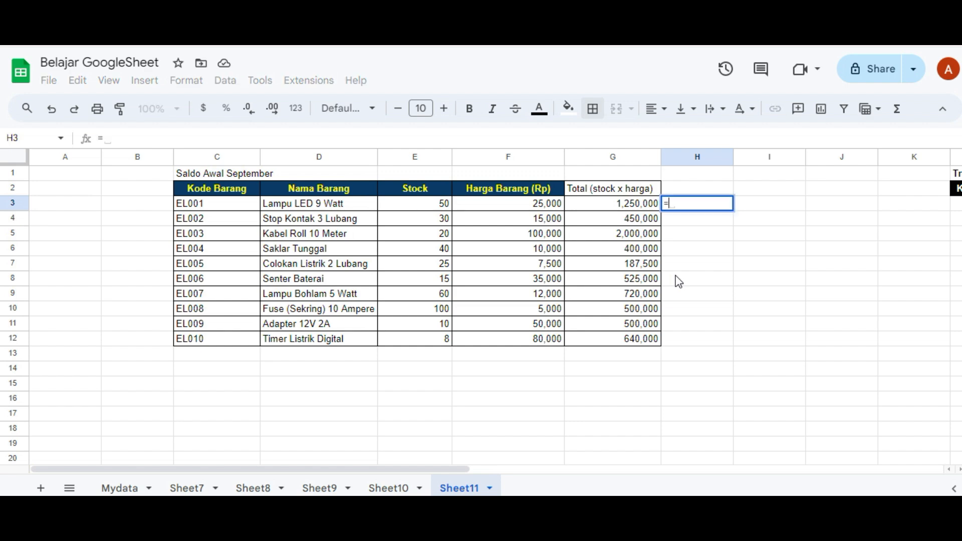
text(arra)
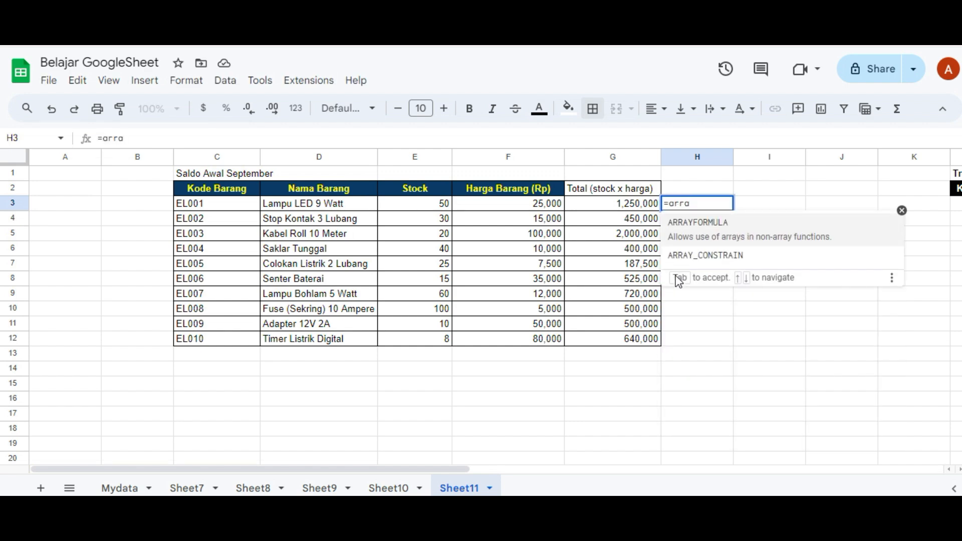
key(Tab)
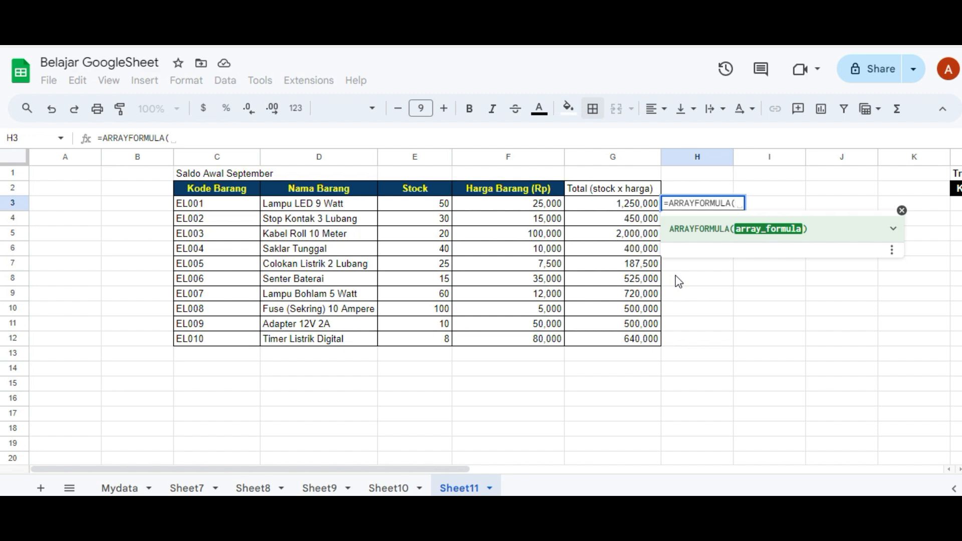
text(e)
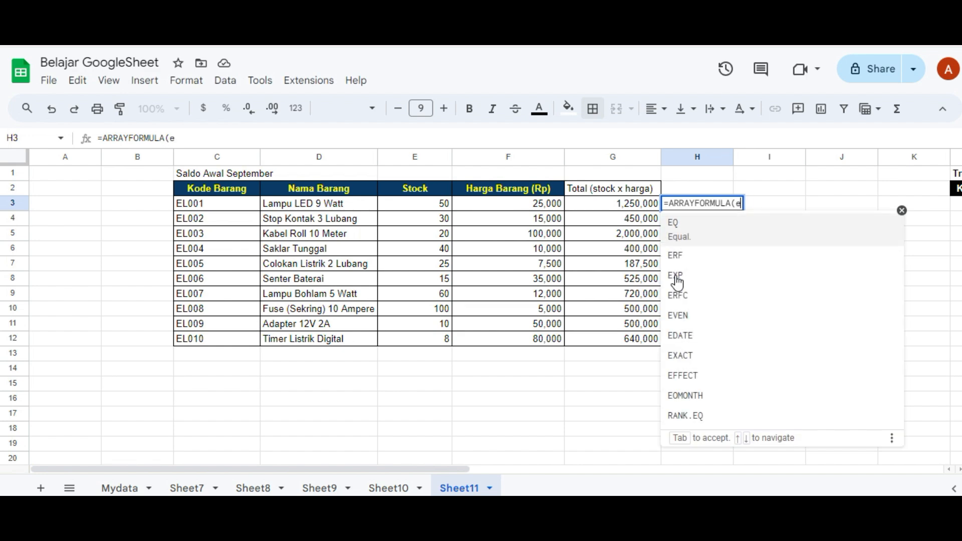
text(3)
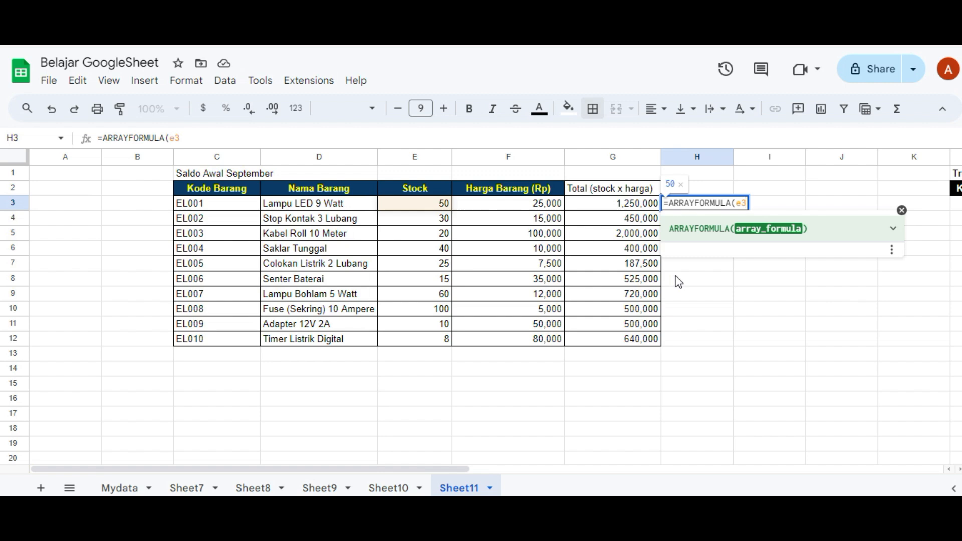
key(BackSpace)
key(BackSpace)
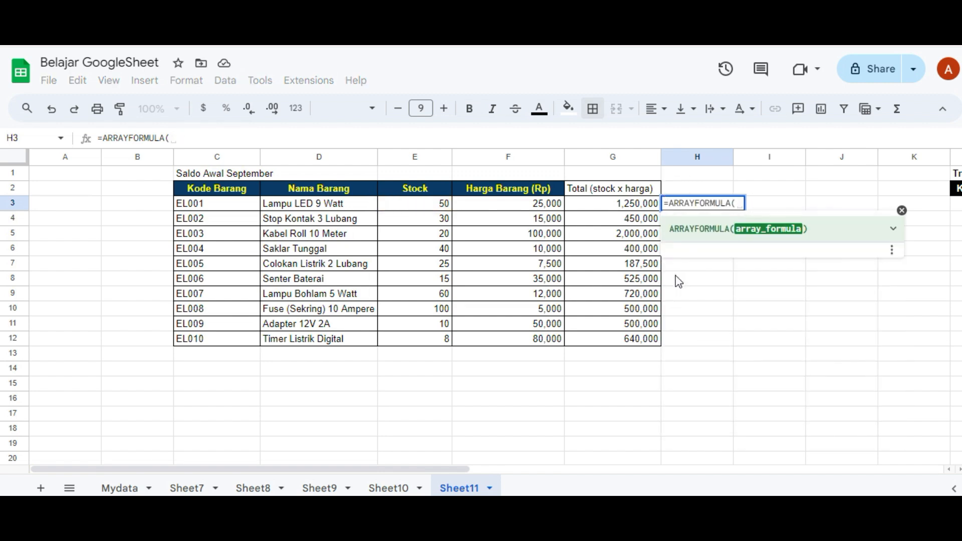
click(414, 209)
drag(412, 210, 417, 351)
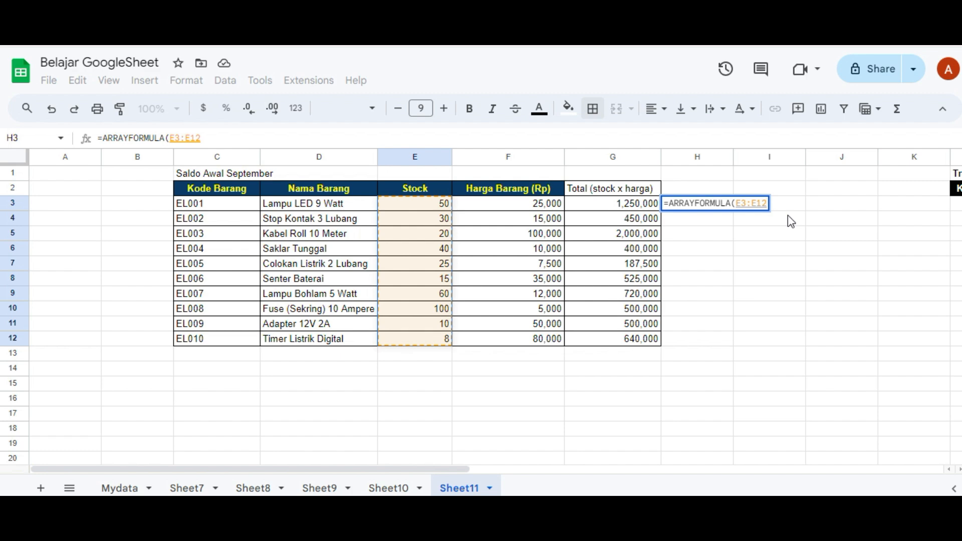
Multiply by the price range F3:F12 and complete H3 as =ARRAYFORMULA(E3:E12*F3:F12)
text(*)
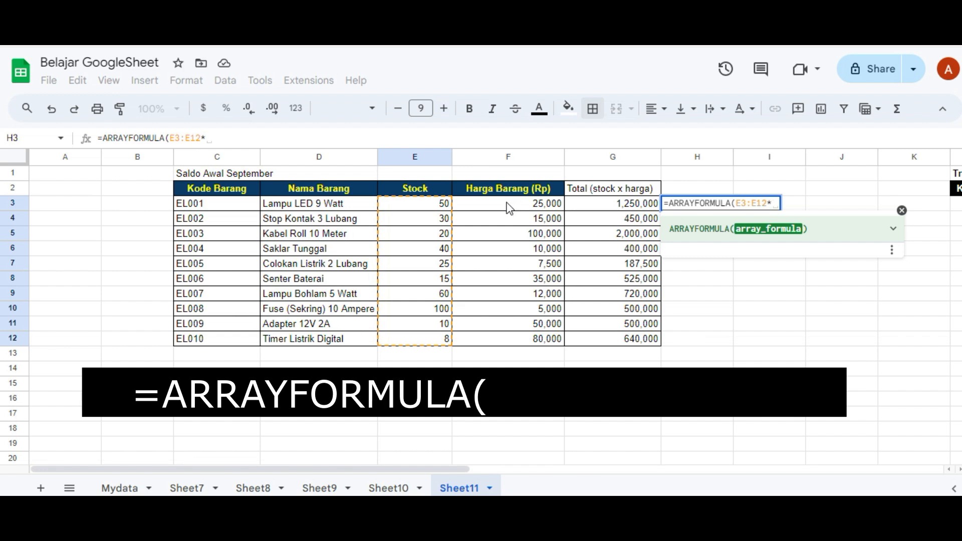
drag(510, 207, 500, 335)
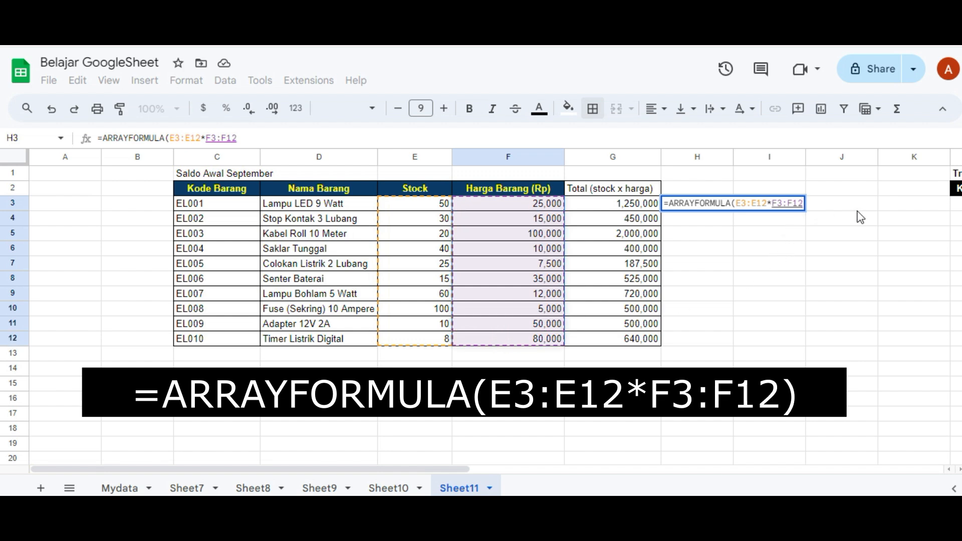
text())
key(Return)
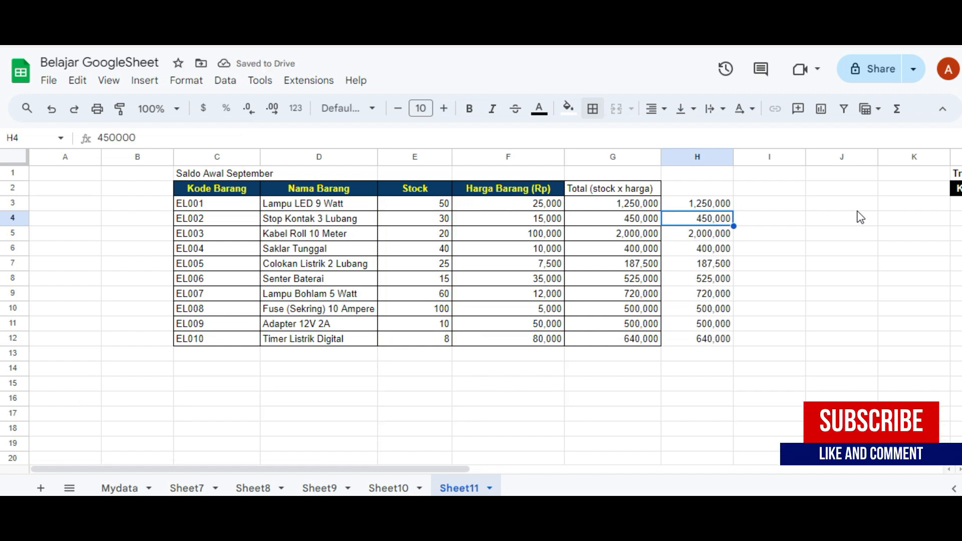
Inspect the contents of the array results in column H, comparing H3 with the cells below it
key(Up)
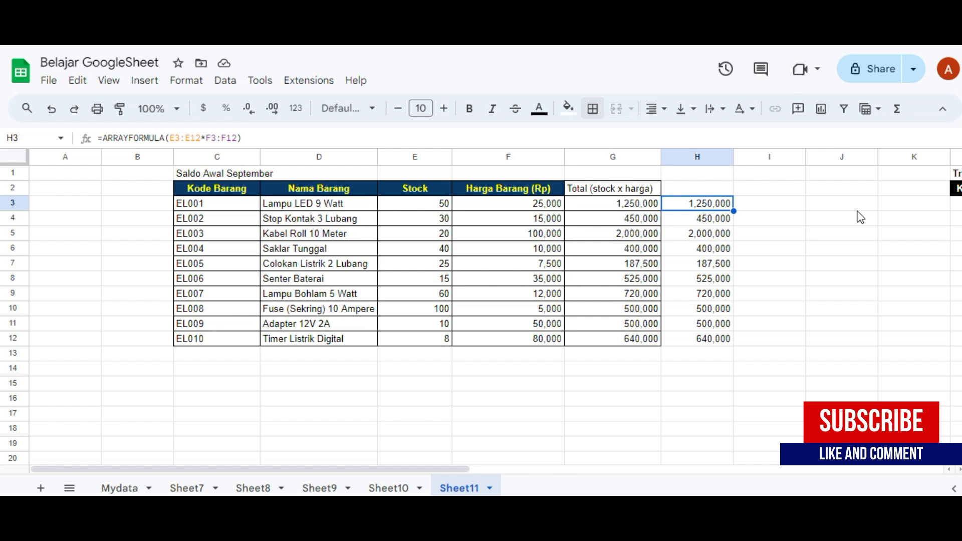
key(Down)
key(Down)
key(Down)
key(Down)
key(Down)
key(Down)
key(Down)
key(Down)
key(Down)
key(Down)
key(Up)
key(Up)
key(Up)
key(Up)
key(Up)
key(Up)
key(Up)
key(Up)
key(Up)
key(Up)
key(Up)
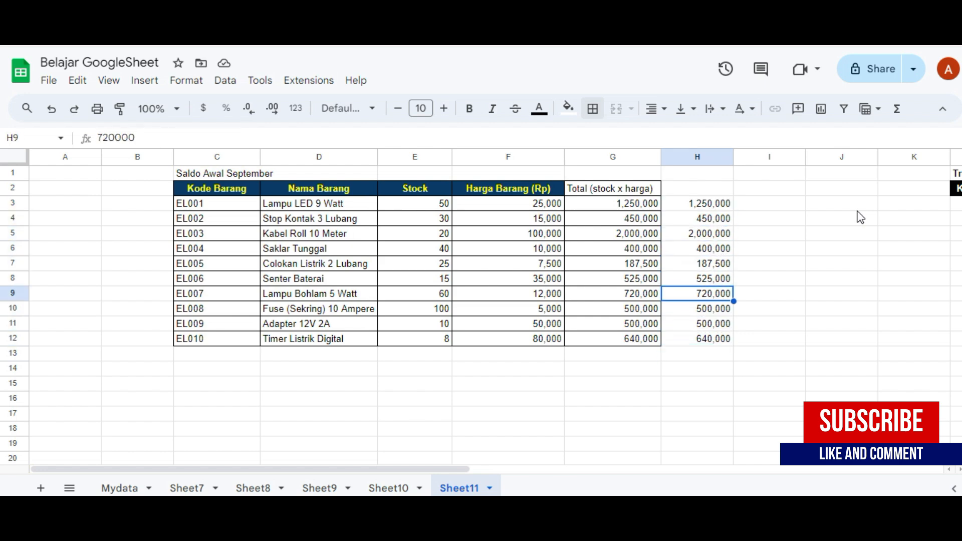
key(Down)
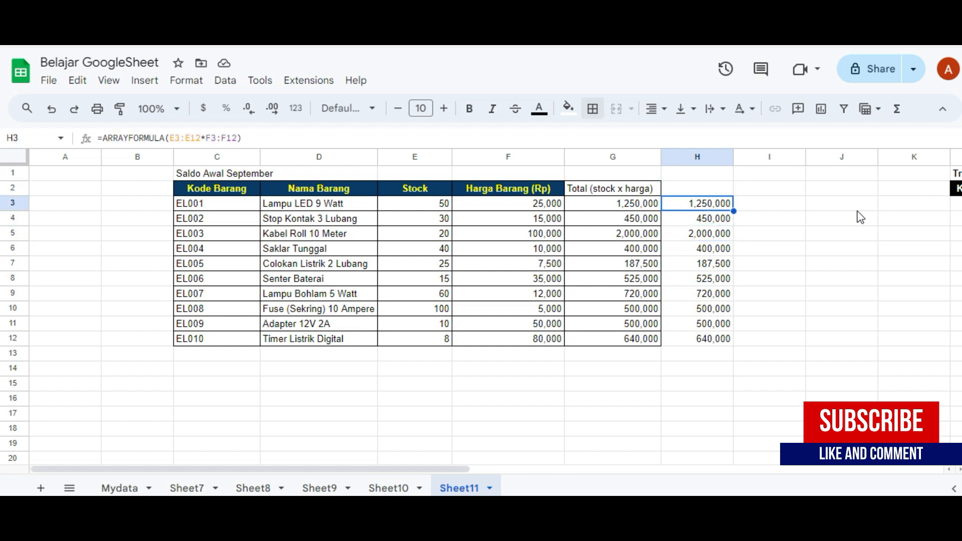
Review the row-by-row formulas in the Total column from G3 down to G11 and back up to G5
key(Down)
key(Up)
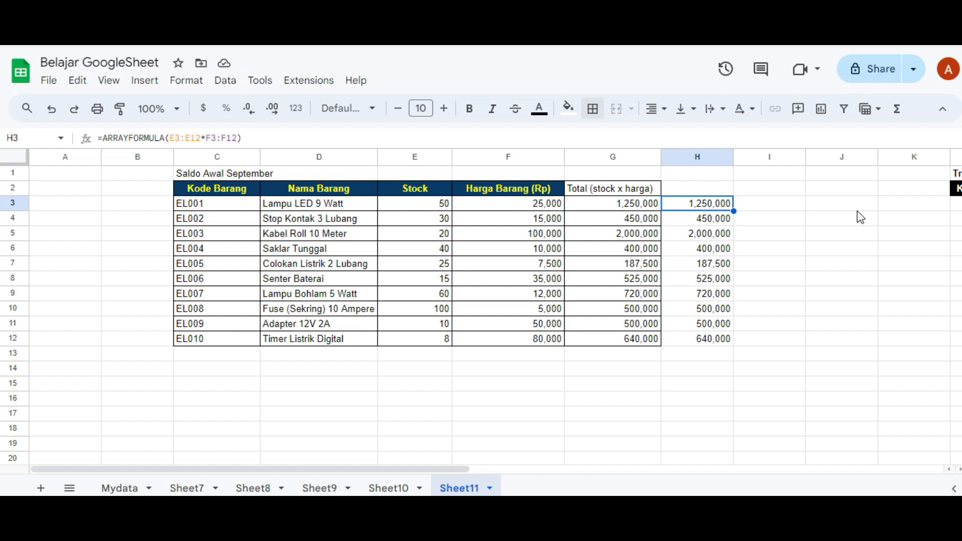
key(Left)
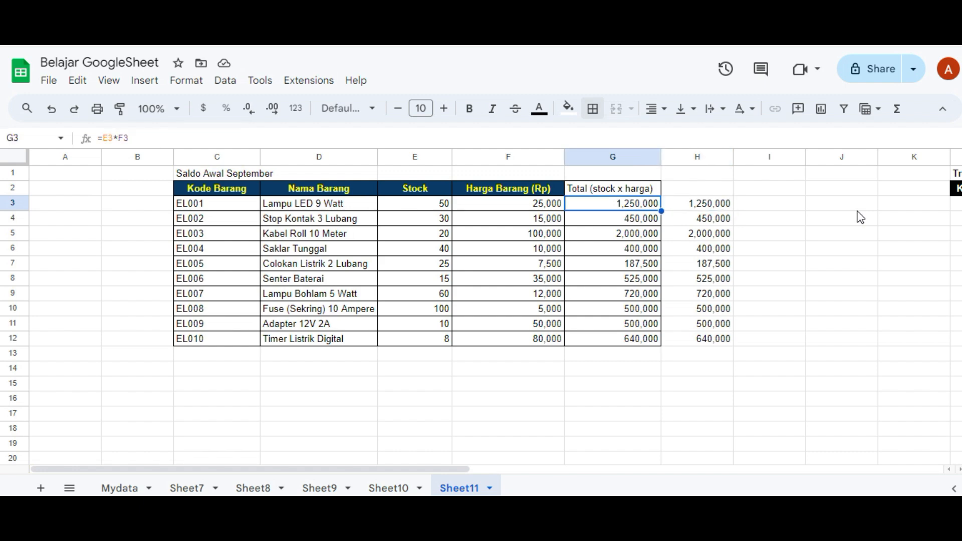
key(Down)
key(Down)
key(Down)
key(Down)
key(Down)
key(Down)
key(Down)
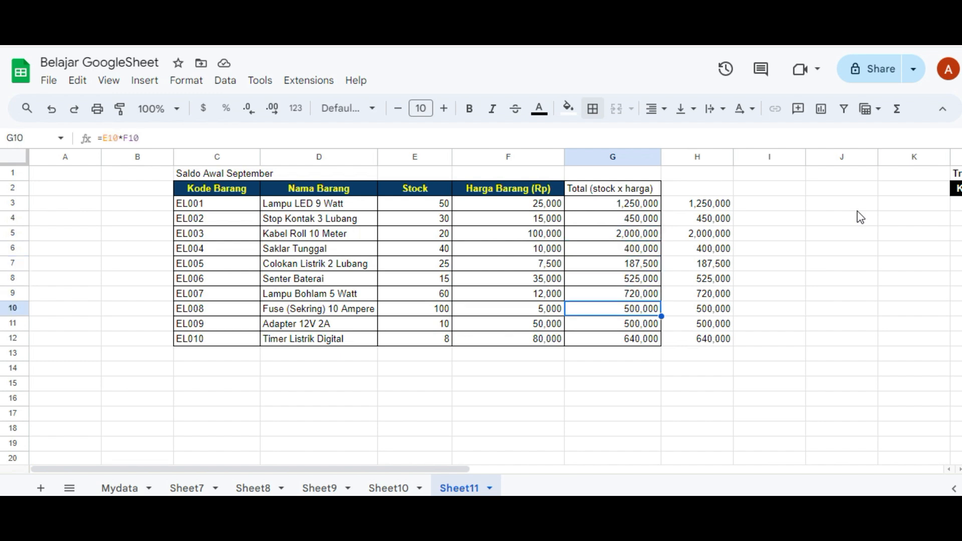
key(Down)
key(Up)
key(Up)
key(Up)
key(Up)
key(Up)
key(Up)
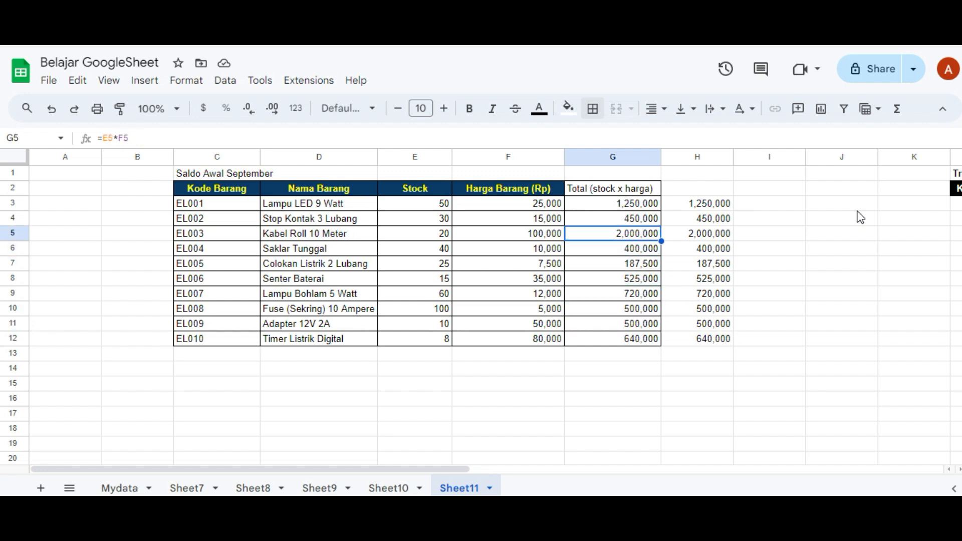
Inspect the cell contents of the array results in column H, from the lower rows up to the formula in H3
key(Right)
key(Down)
key(Down)
key(Down)
key(Down)
key(Down)
key(Down)
key(Down)
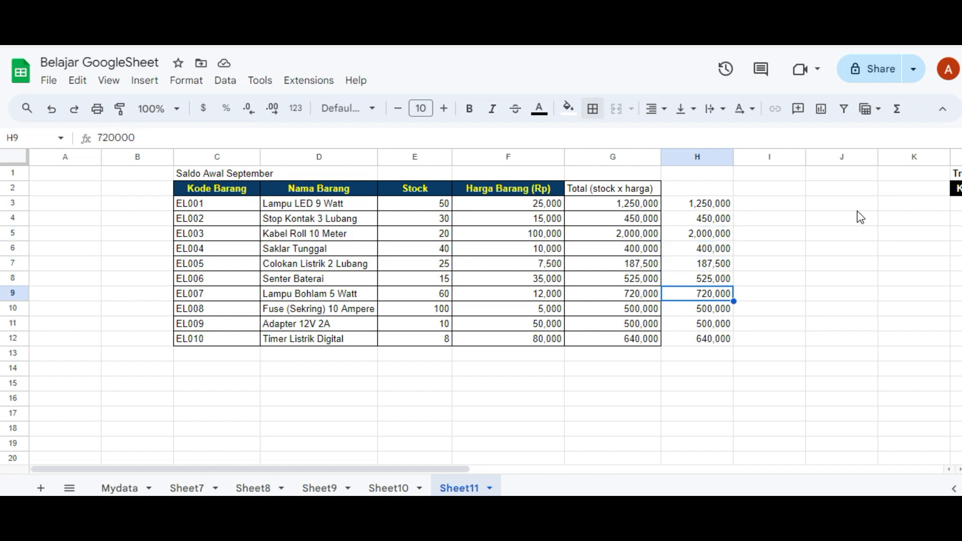
key(Up)
key(Up)
key(Up)
key(Up)
key(Up)
key(Up)
key(Up)
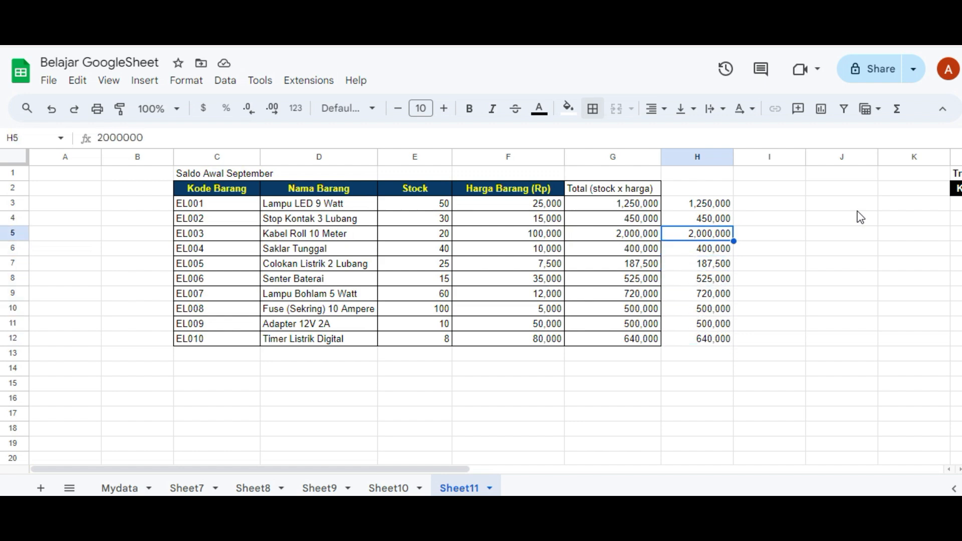
key(Up)
key(Up)
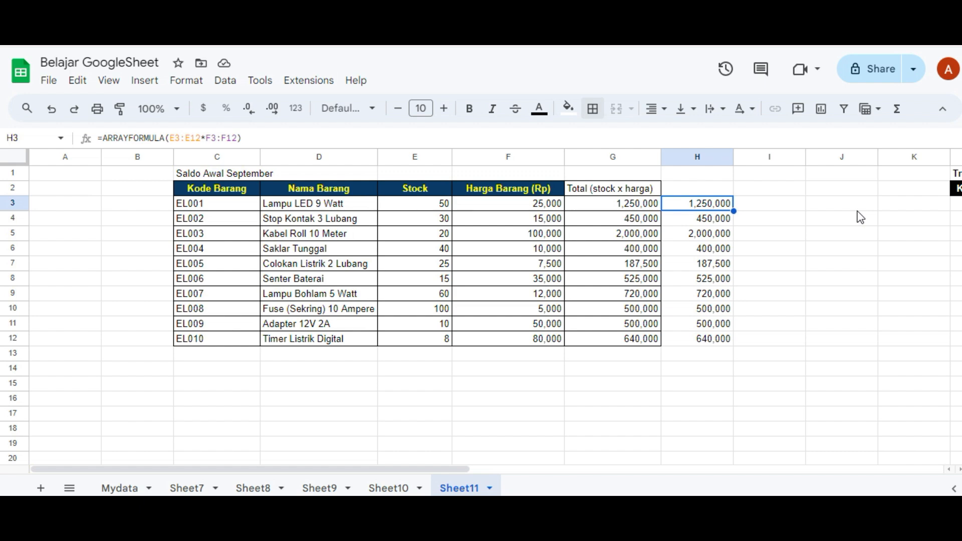
key(Down)
key(Down)
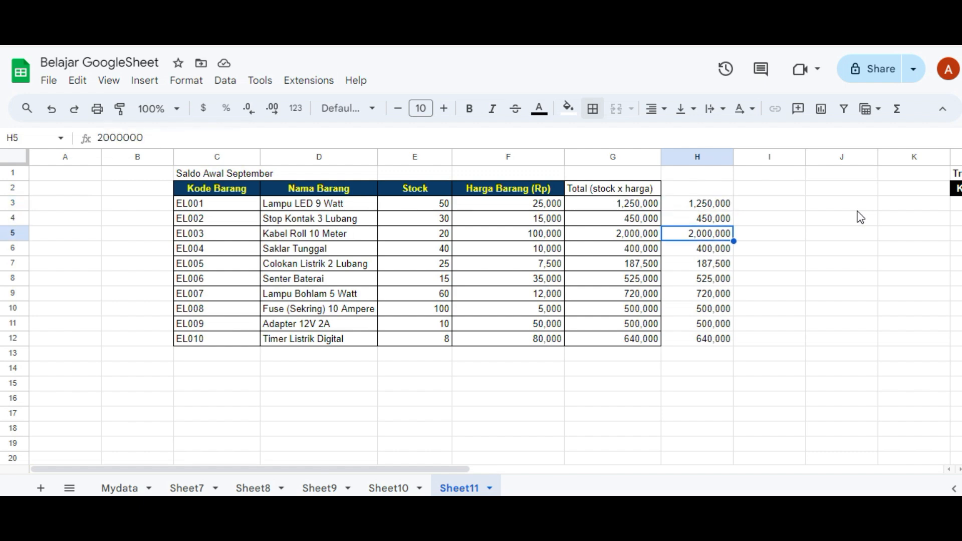
Clear the row formulas in cells G5 to G8 of the Total column
key(Left)
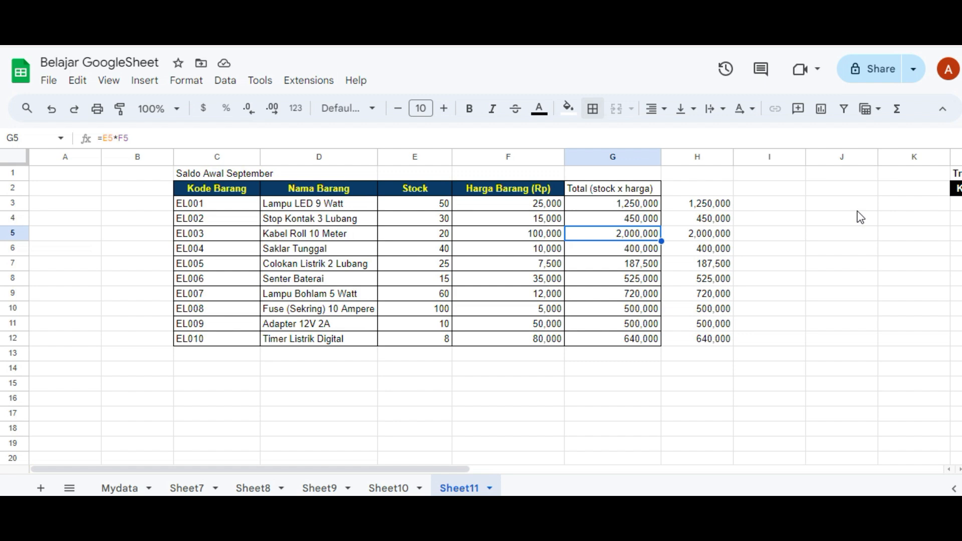
key(Delete)
key(Down)
key(Delete)
key(Down)
key(Delete)
key(Down)
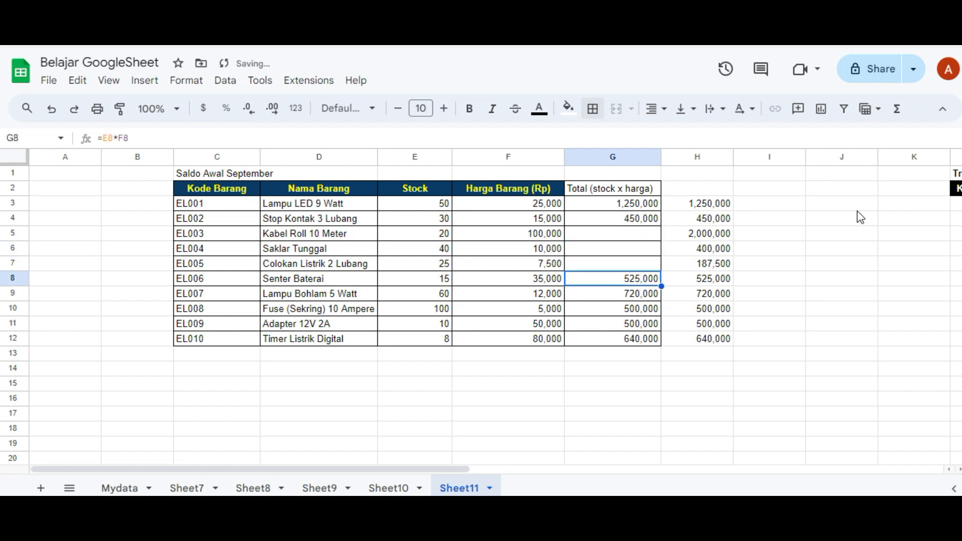
key(Delete)
key(Down)
Try to delete individual array results below H3 in column H, undoing each attempt
key(Right)
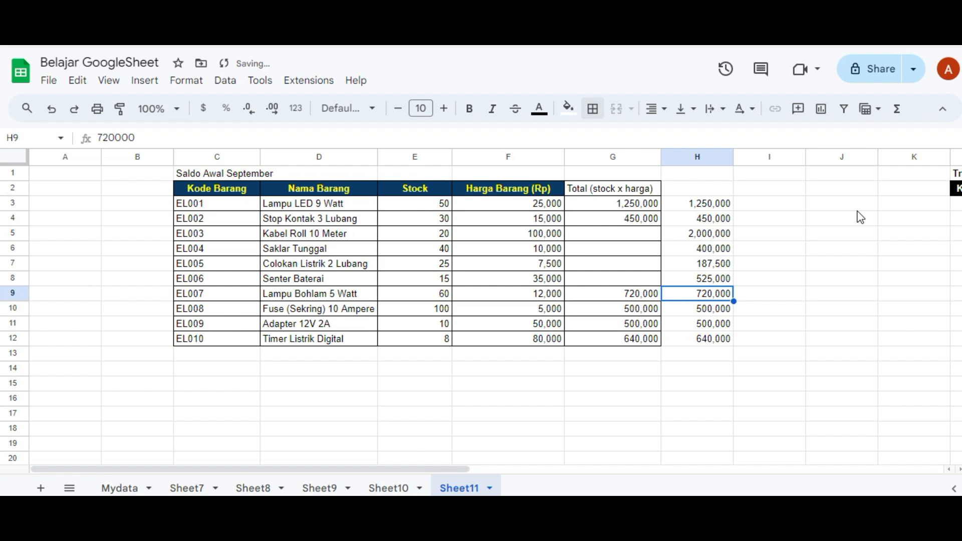
key(Up)
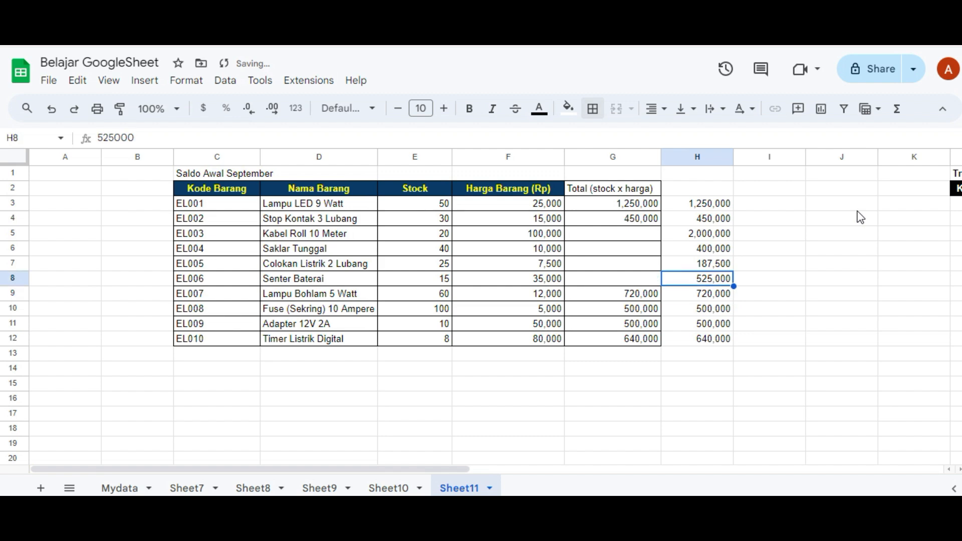
key(Up)
key(Up)
key(Delete)
key(Up)
key(ctrl+z)
key(Down)
key(Down)
key(Down)
key(Down)
key(Delete)
key(ctrl+z)
Delete the ARRAYFORMULA in H3 and undo the deletion
key(Up)
key(Up)
key(Up)
key(Up)
key(Up)
key(Up)
key(Up)
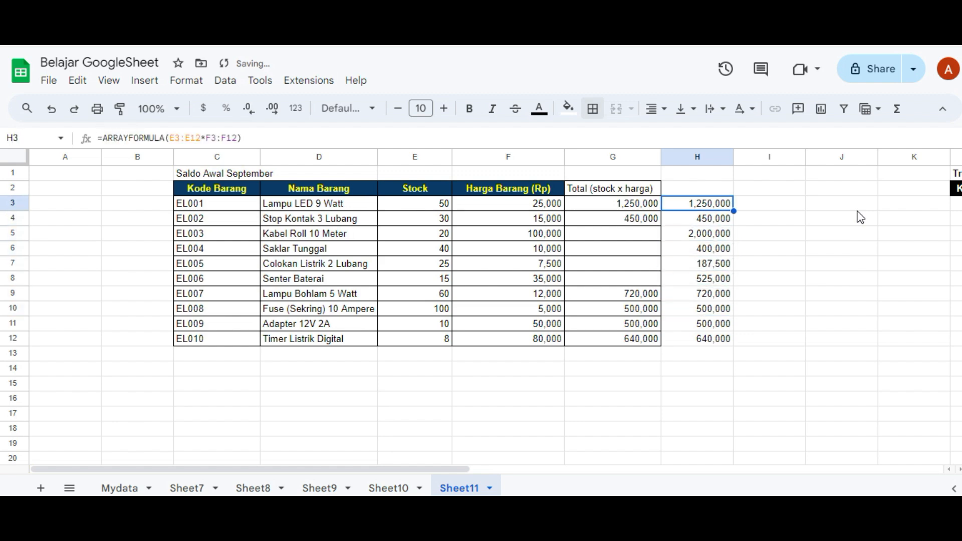
key(Delete)
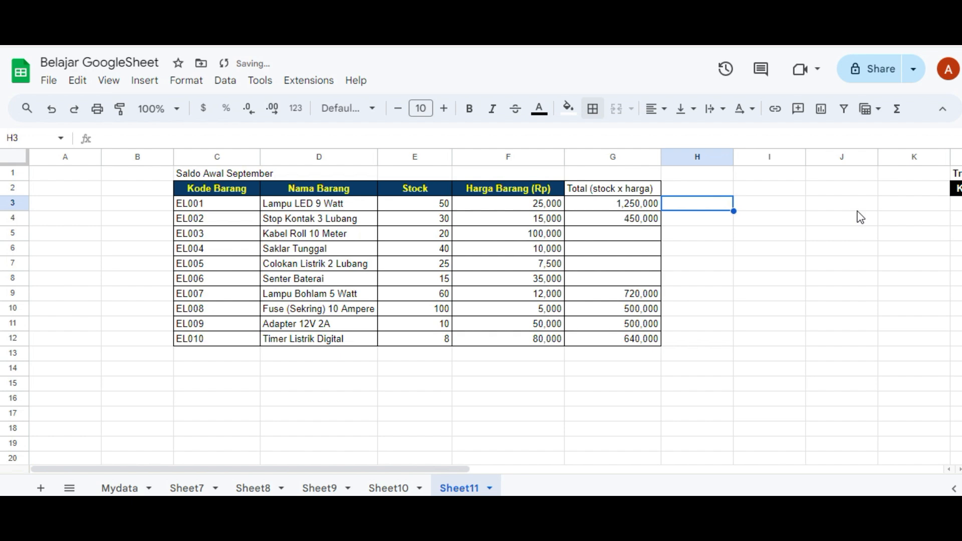
key(ctrl+z)
key(Down)
key(Down)
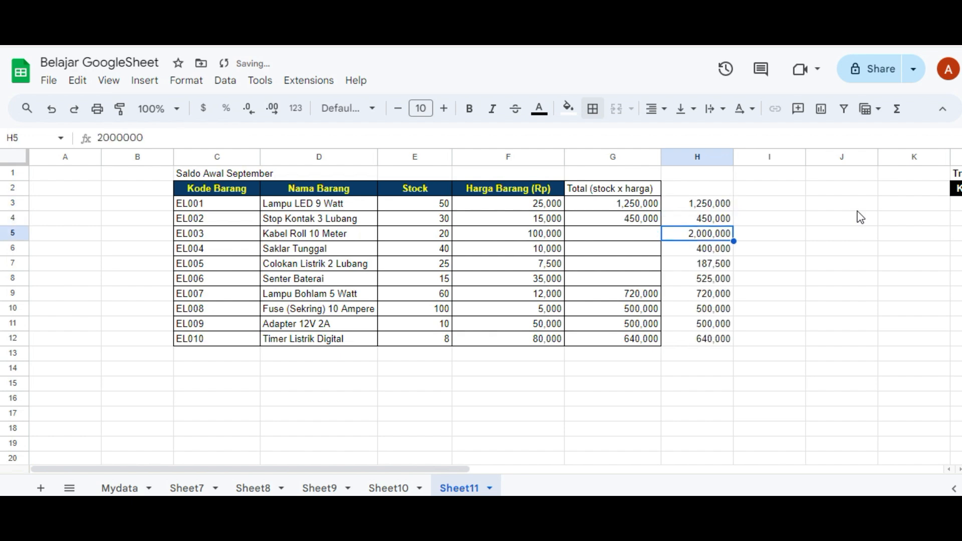
key(Left)
key(Left)
key(Right)
key(Right)
Edit the ARRAYFORMULA in H3 so its stock range is the open-ended E3:E
key(Up)
key(Up)
key(Up)
key(Down)
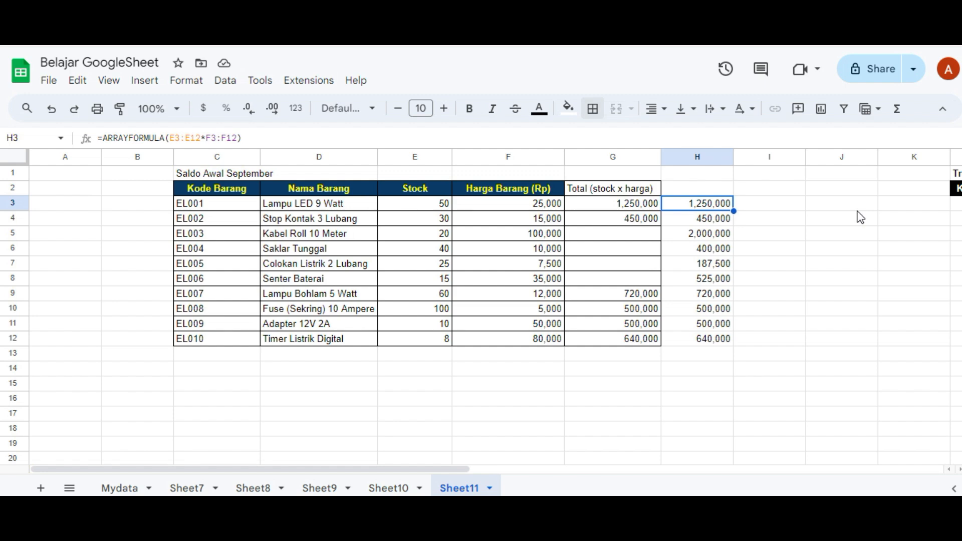
key(F2)
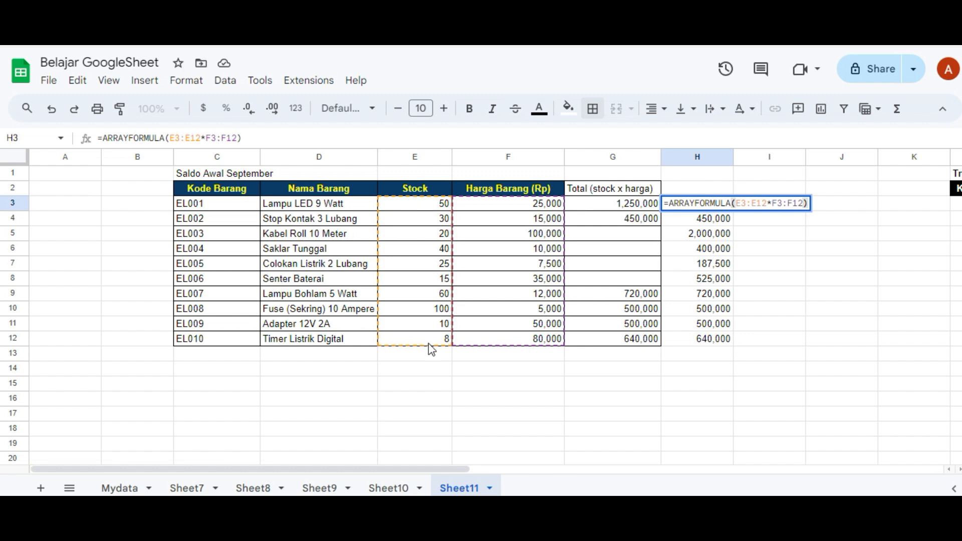
click(201, 138)
key(BackSpace)
key(BackSpace)
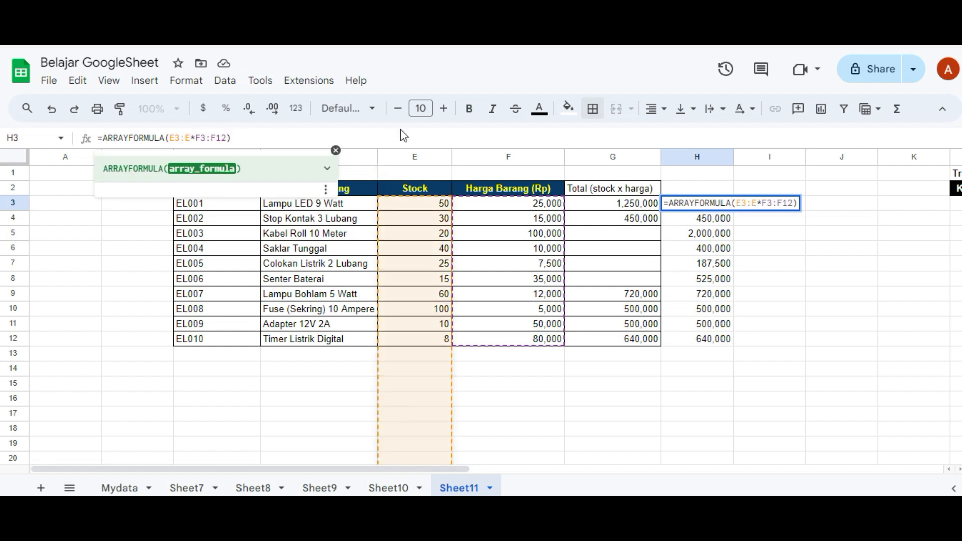
scroll(430, 322, down, 20)
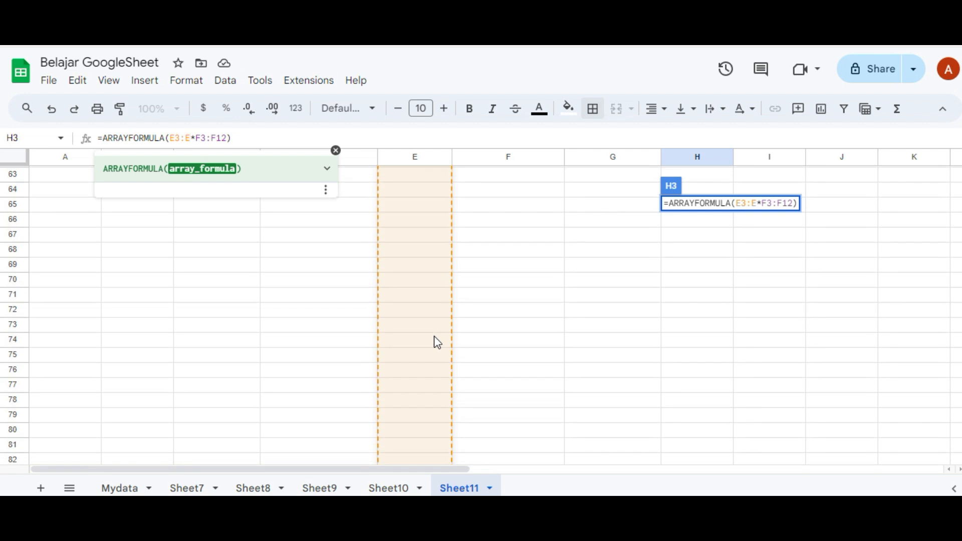
scroll(434, 337, up, 20)
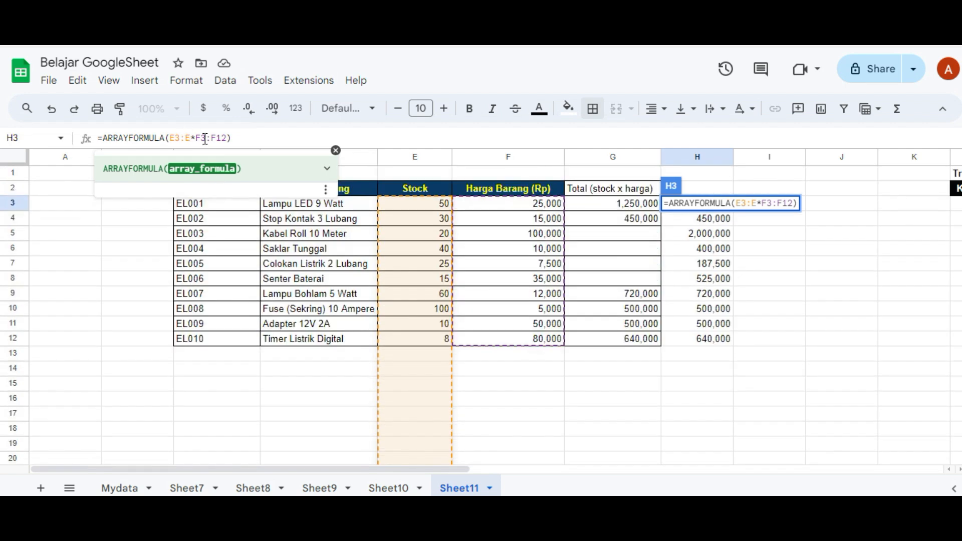
Make the price range open-ended as F3:F and complete H3 as =ARRAYFORMULA(E3:E*F3:F)
click(227, 138)
key(BackSpace)
key(BackSpace)
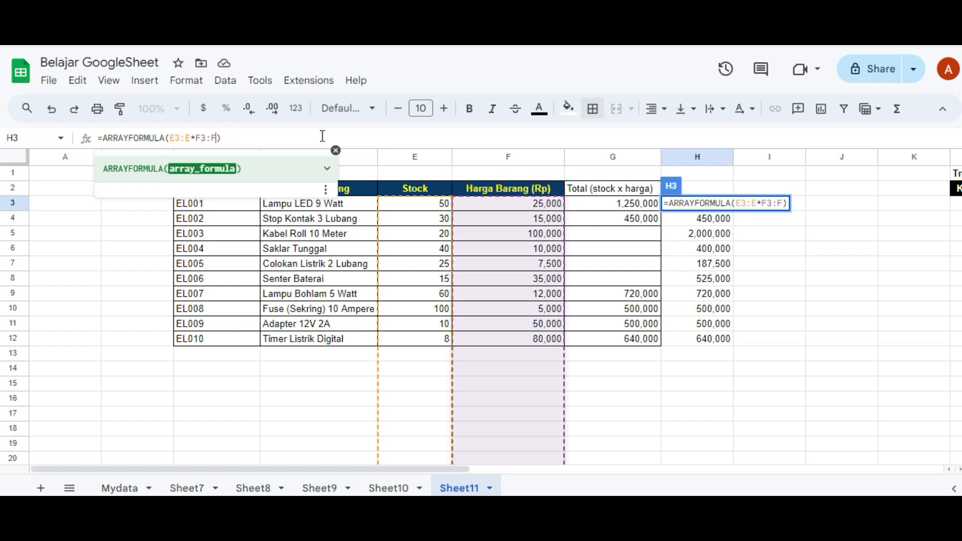
key(Return)
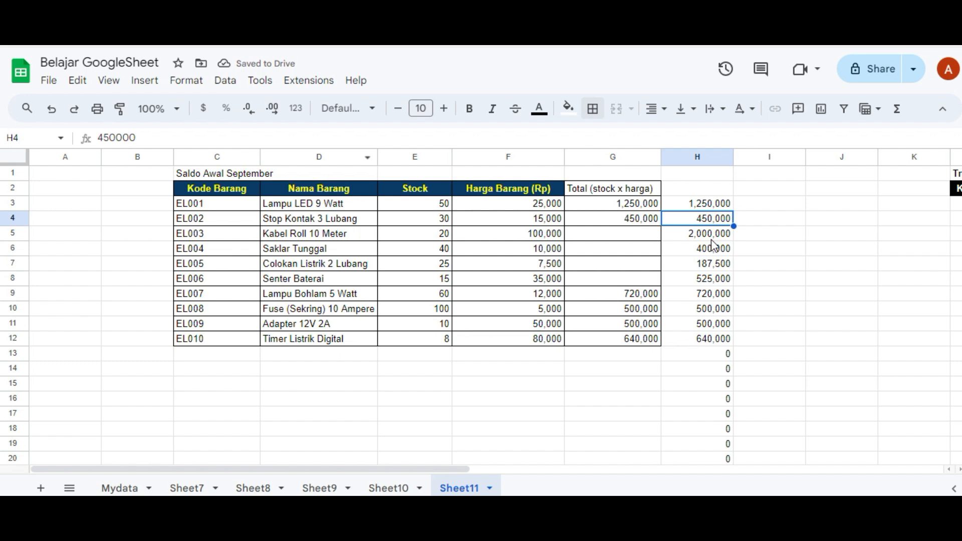
Add a new data row below the table with stock 5 in E13 and price 1000 in F13
scroll(712, 239, down, 20)
scroll(725, 274, down, 13)
scroll(725, 276, up, 20)
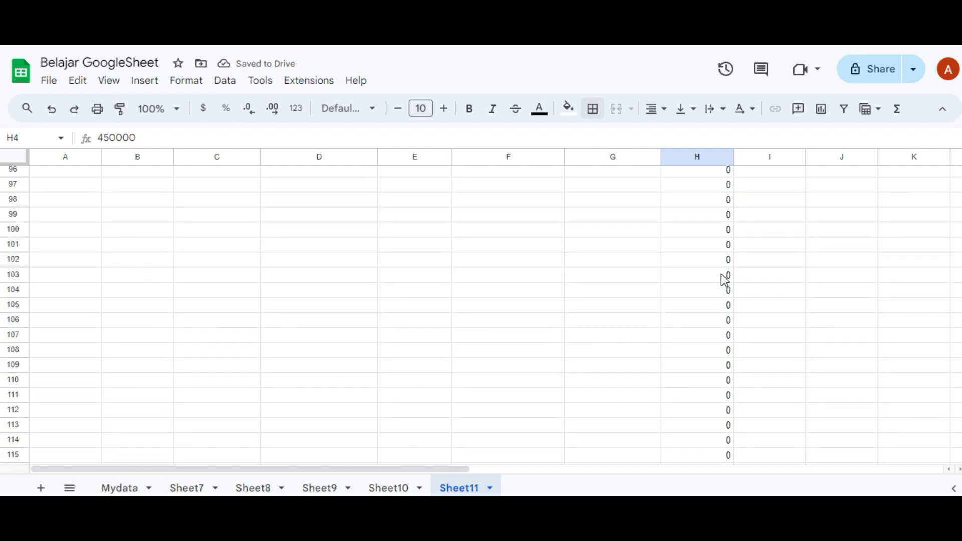
scroll(725, 280, down, 3)
scroll(724, 279, up, 5)
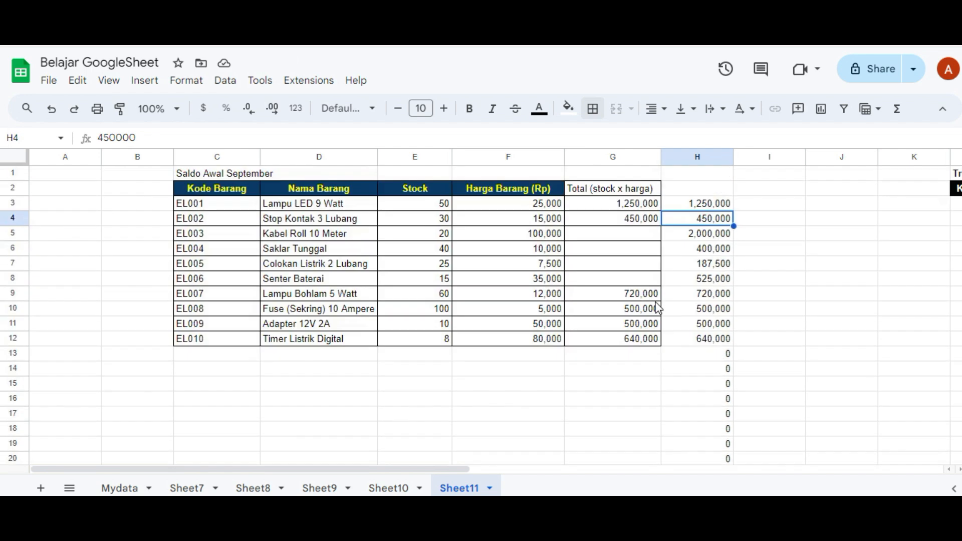
click(436, 356)
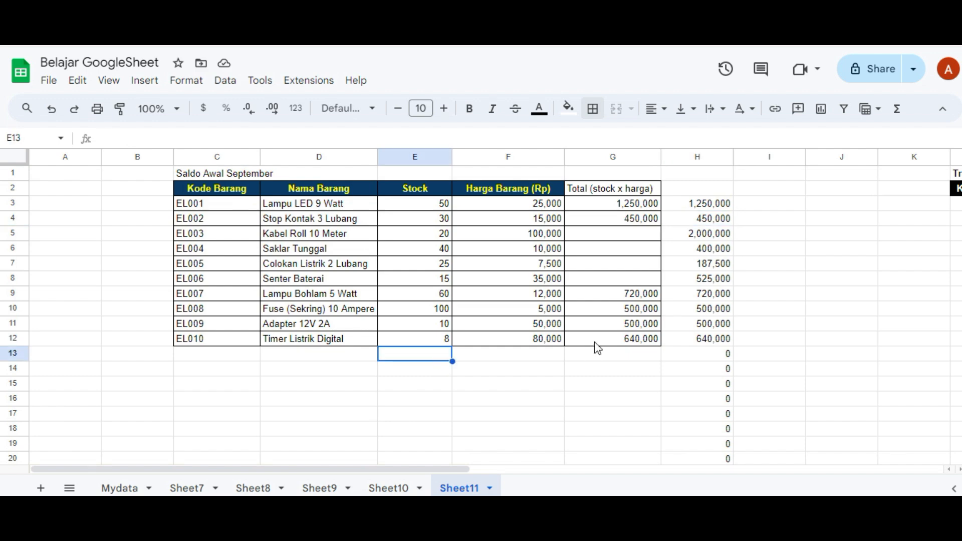
text(5)
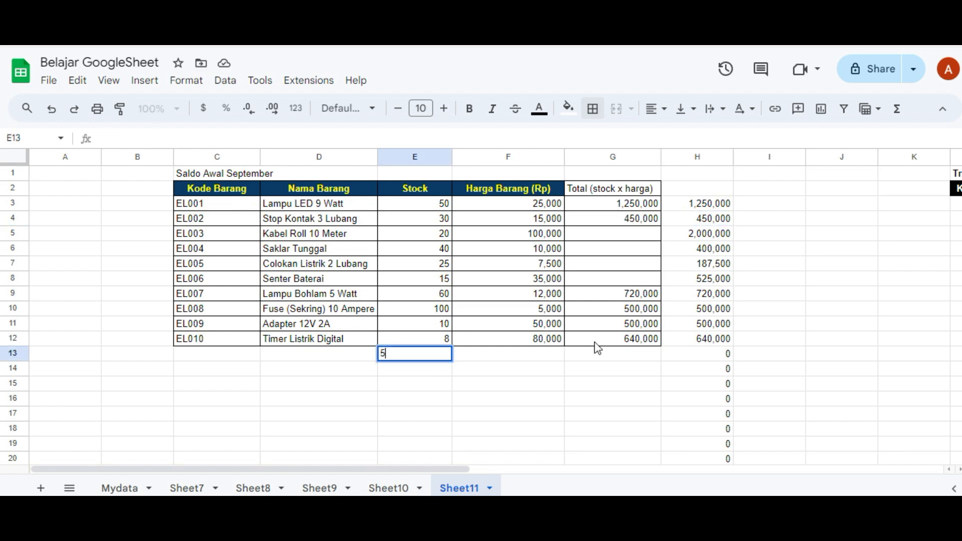
key(Tab)
text(1000)
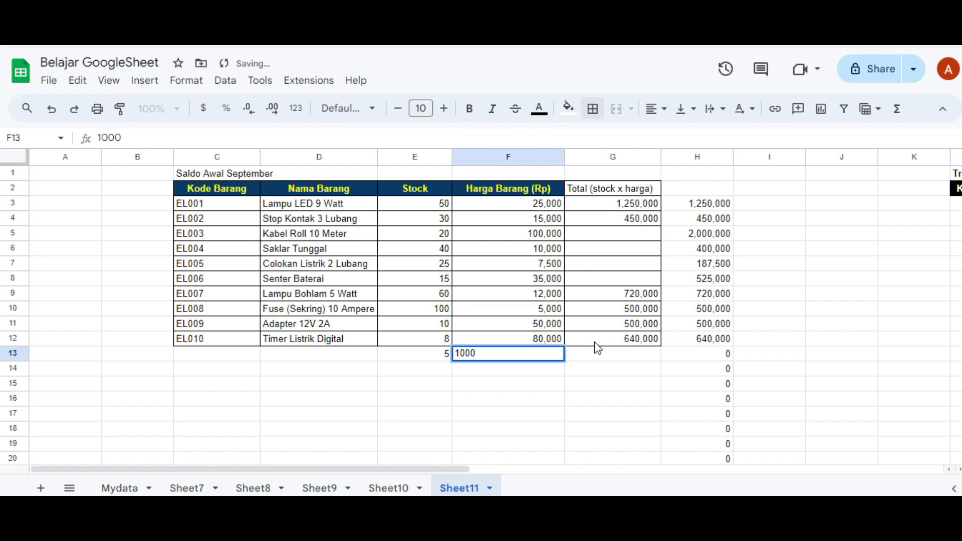
key(Return)
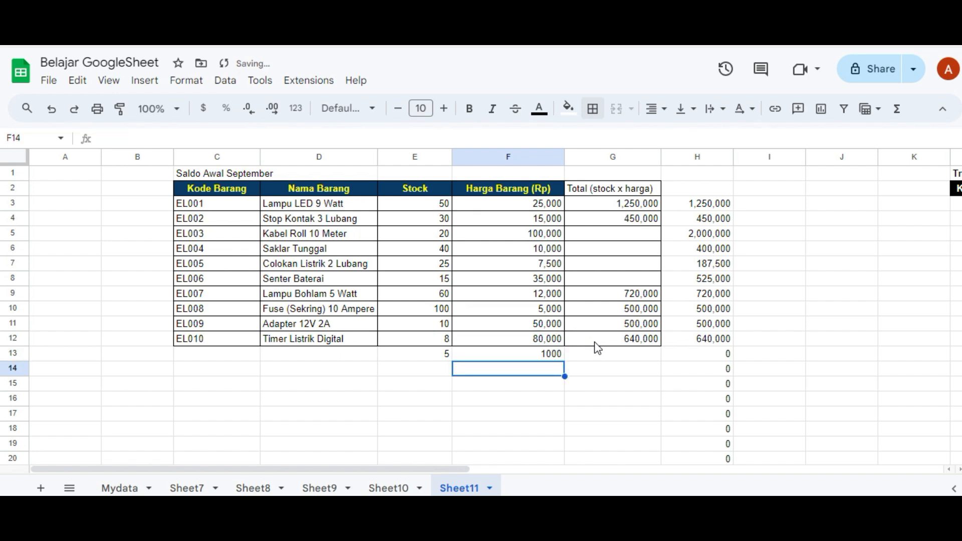
click(712, 374)
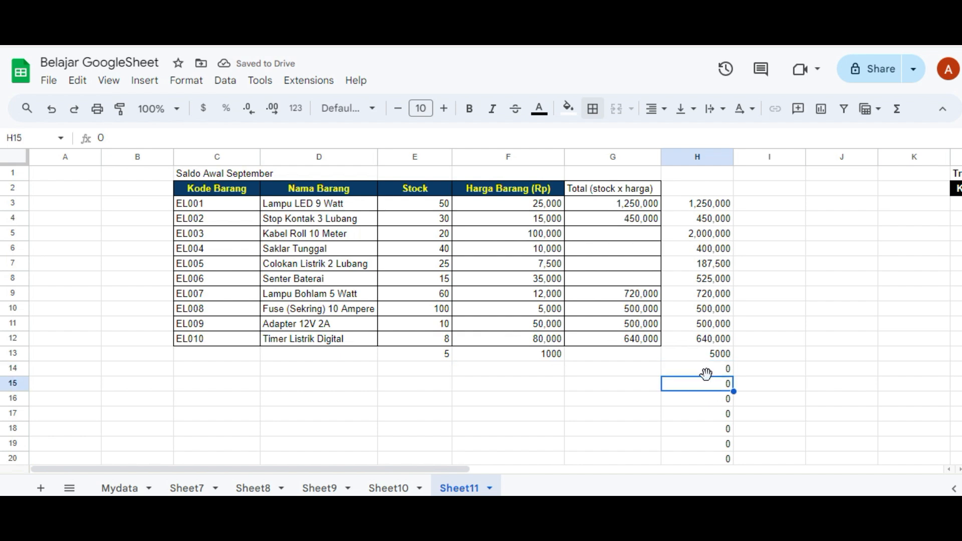
Add another data row with stock 12 in E14 and price 5000 in F14
click(436, 369)
text(12)
key(Tab)
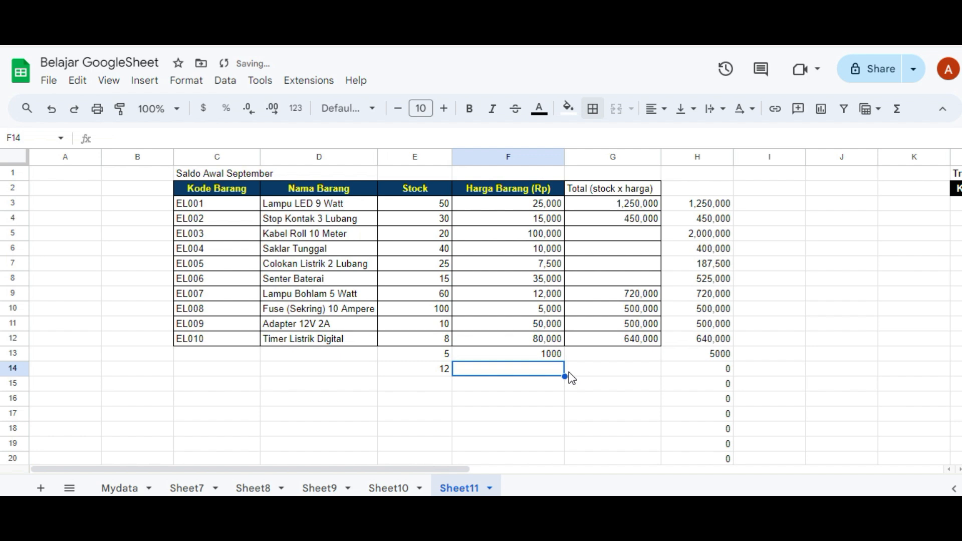
text(5000)
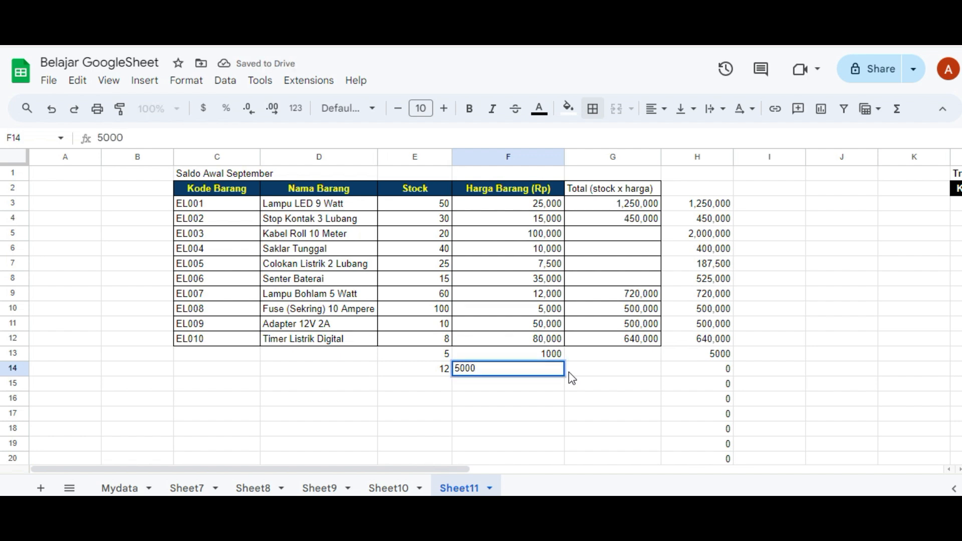
key(Tab)
key(Return)
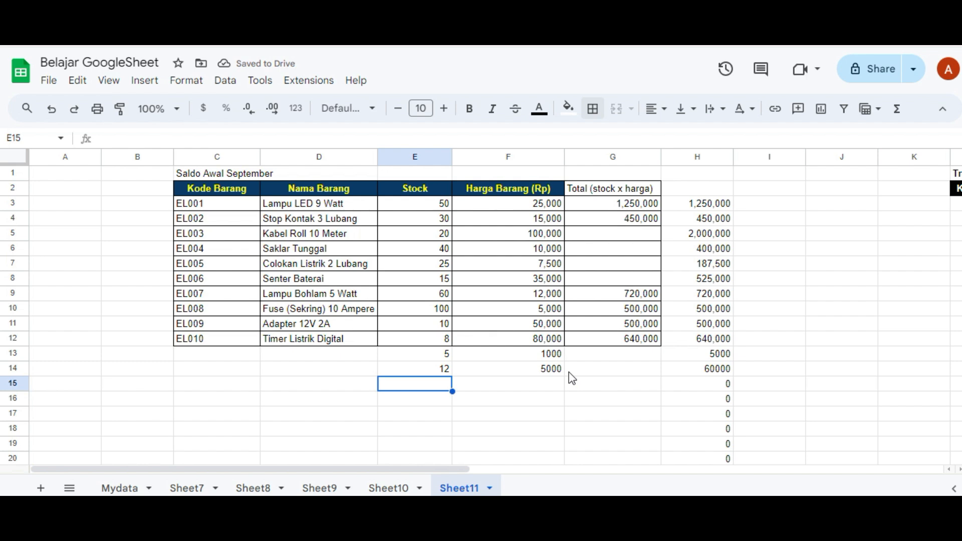
Add a third data row below the table with stock 3 in E15 and price 13000 in F15
text(3)
key(Right)
key(Right)
key(Right)
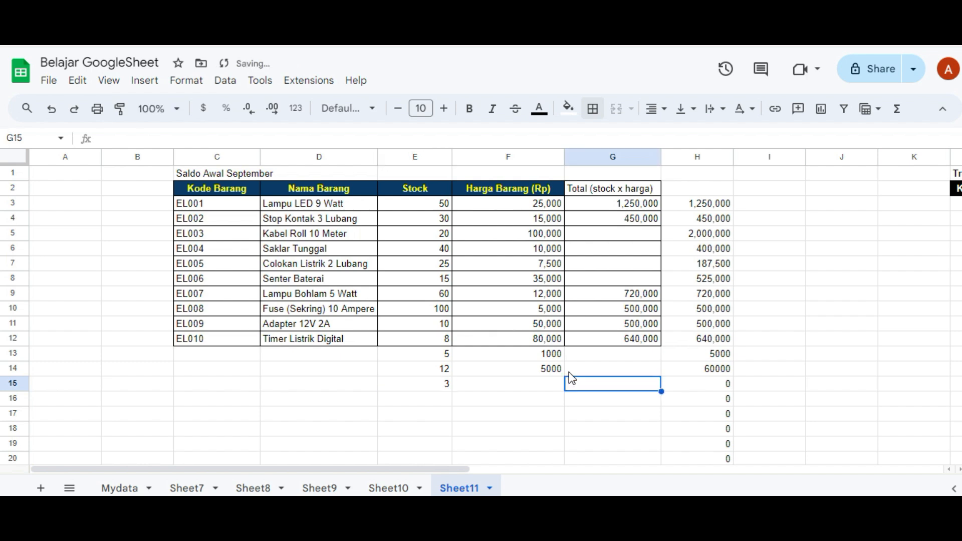
key(Left)
key(Left)
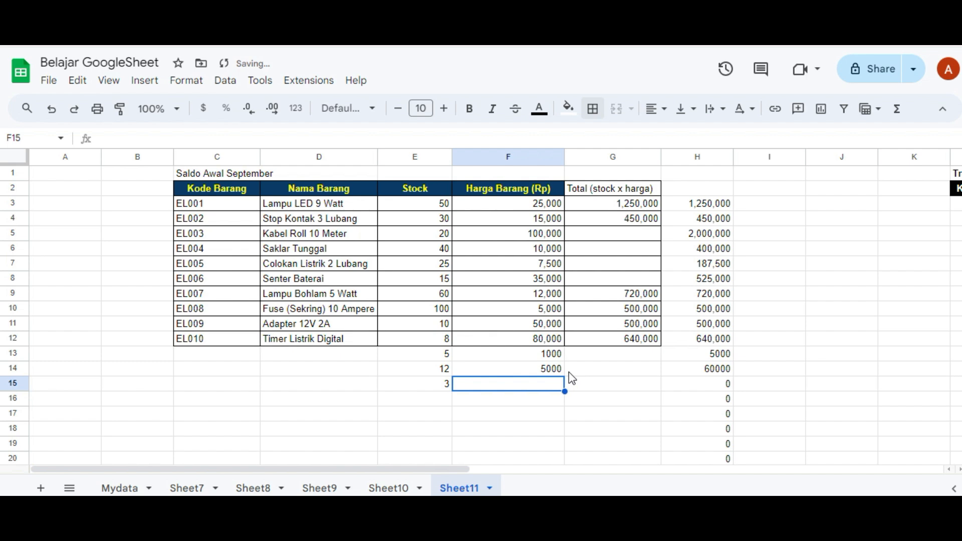
text(13)
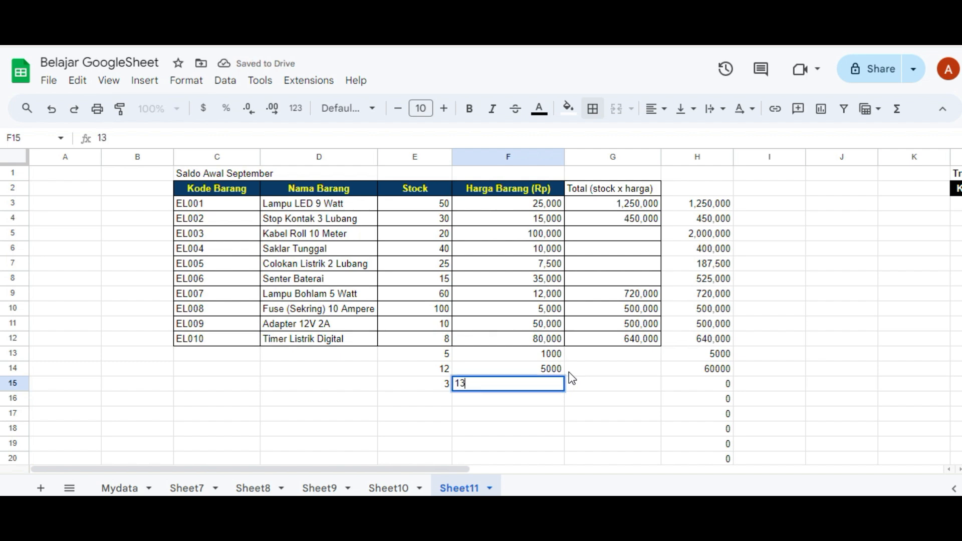
text(000)
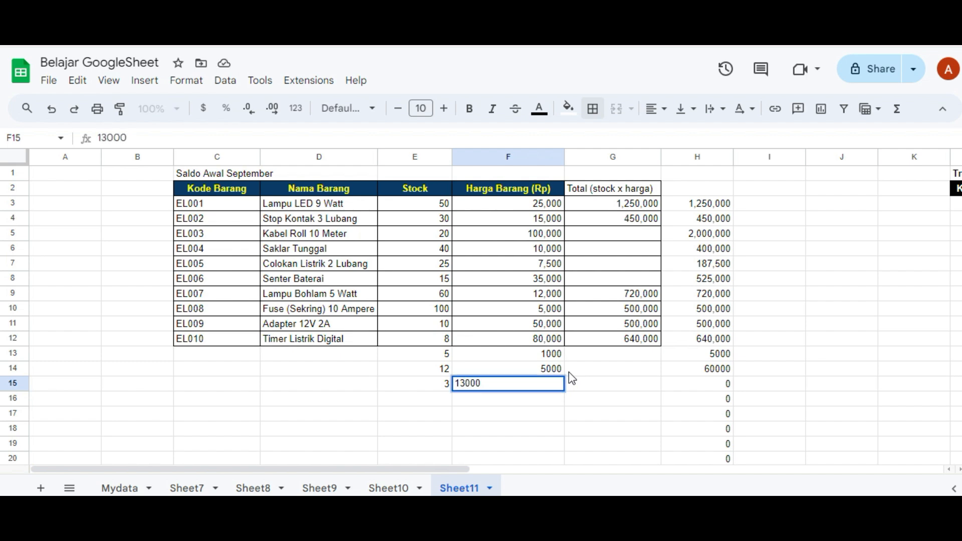
key(Tab)
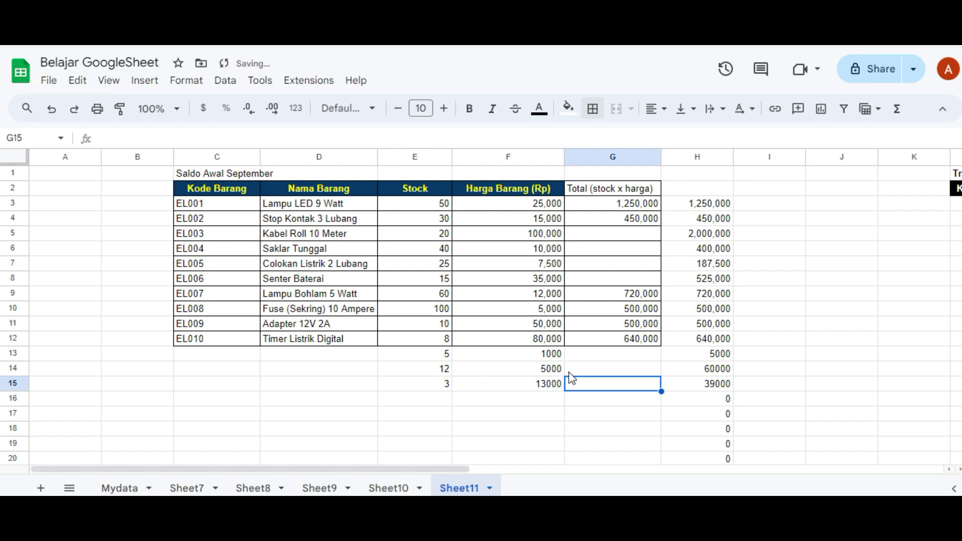
key(Left)
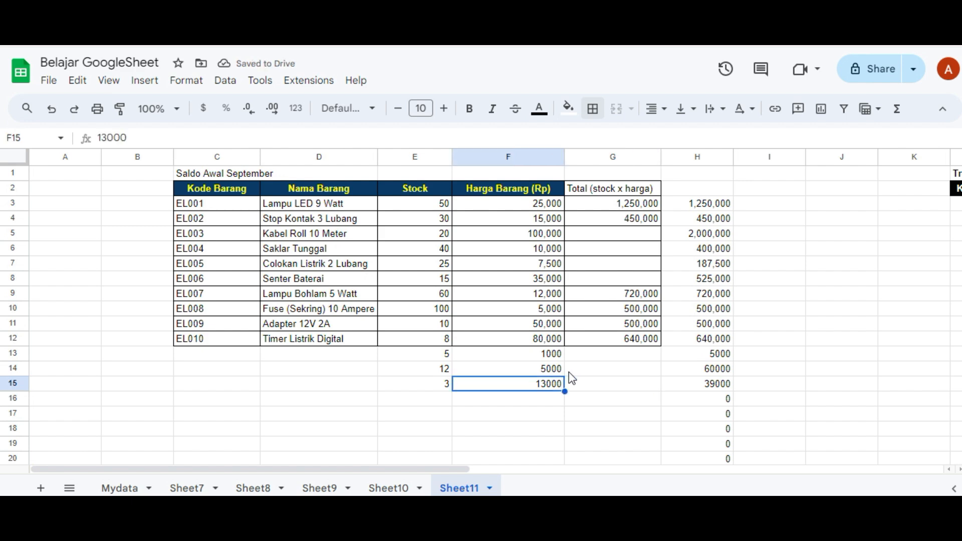
Copy the stock times price formula from G12 into G13:G15
click(634, 311)
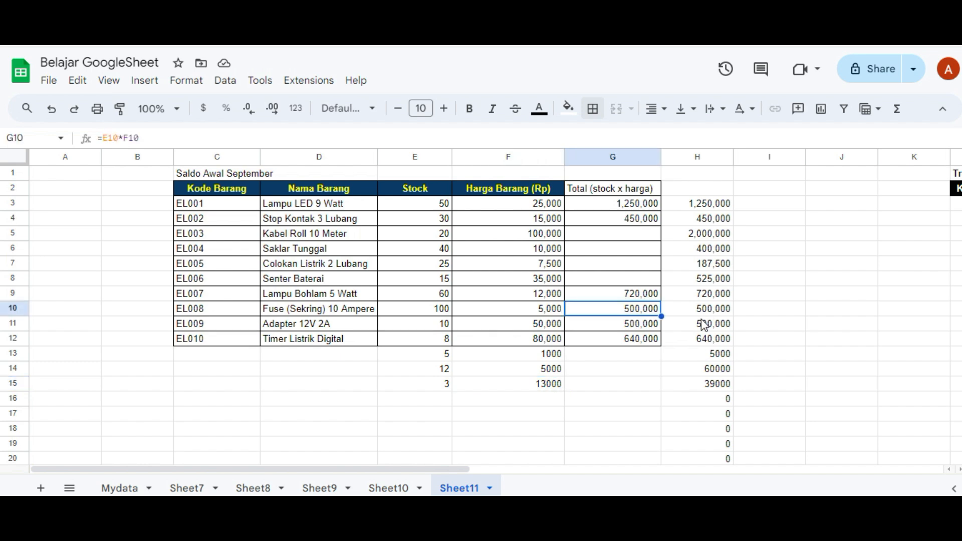
click(633, 339)
key(ctrl+c)
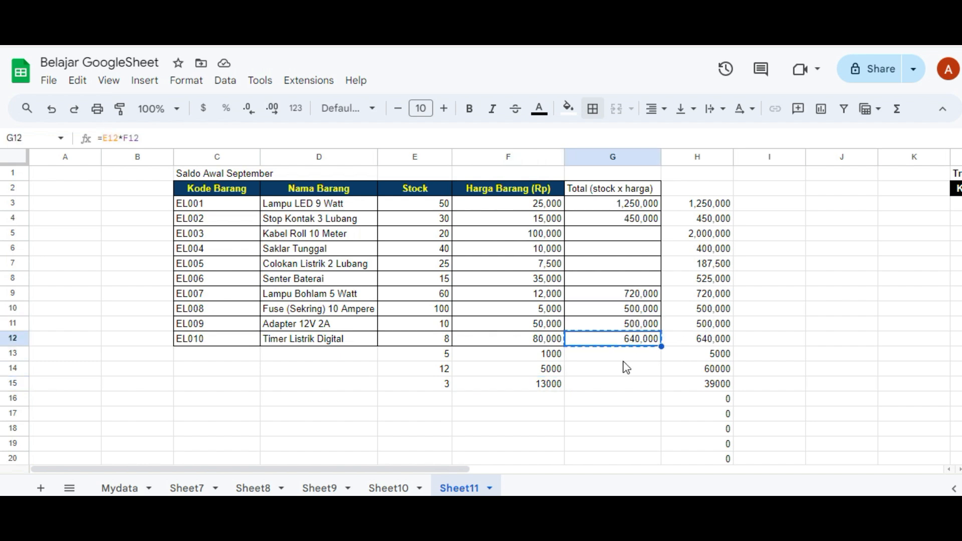
drag(628, 360, 627, 389)
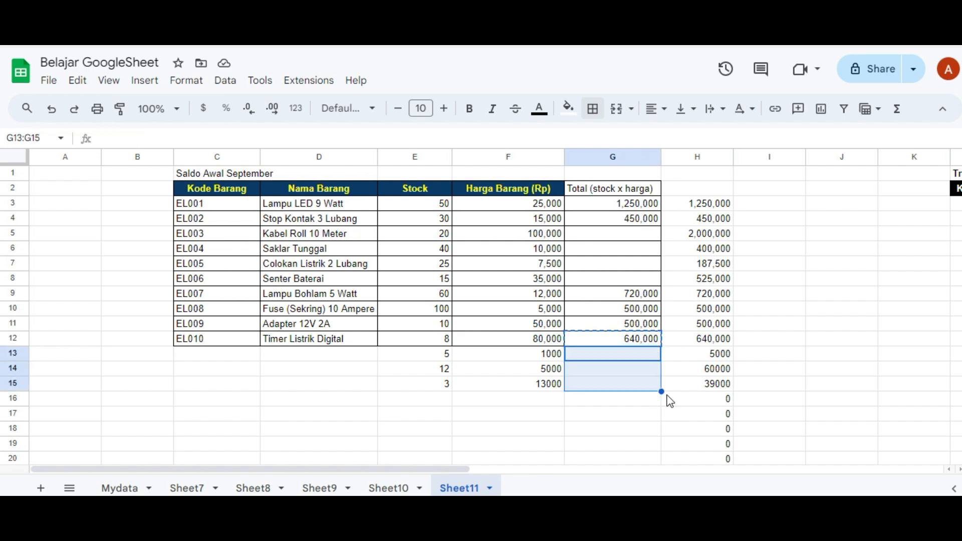
key(ctrl+v)
click(829, 356)
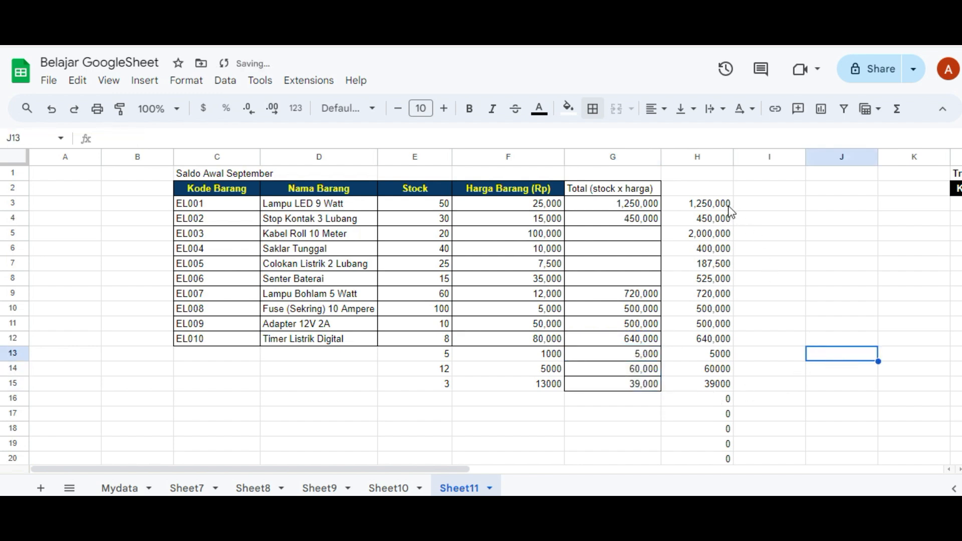
Examine the ARRAYFORMULA in H3 and compare it with the contents of the cells it fills down column H
click(712, 206)
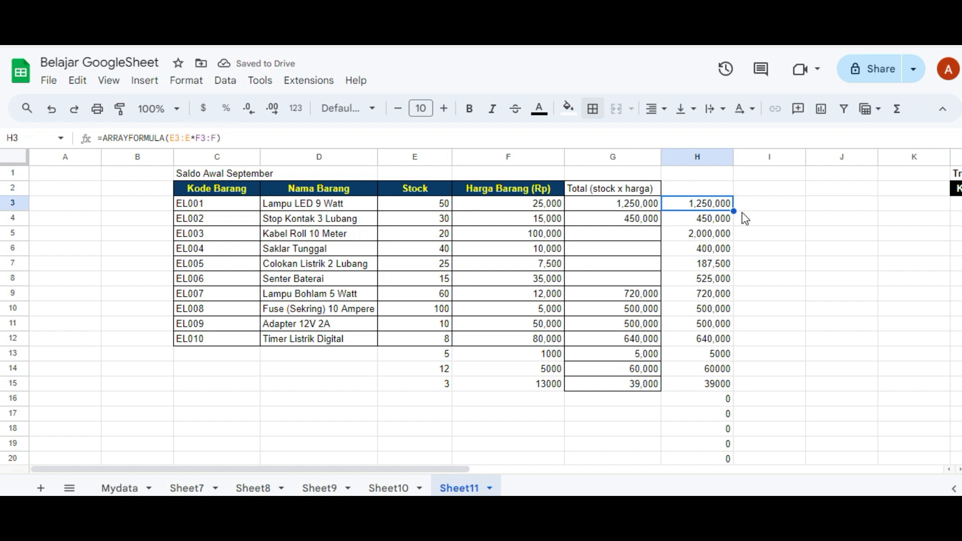
click(787, 284)
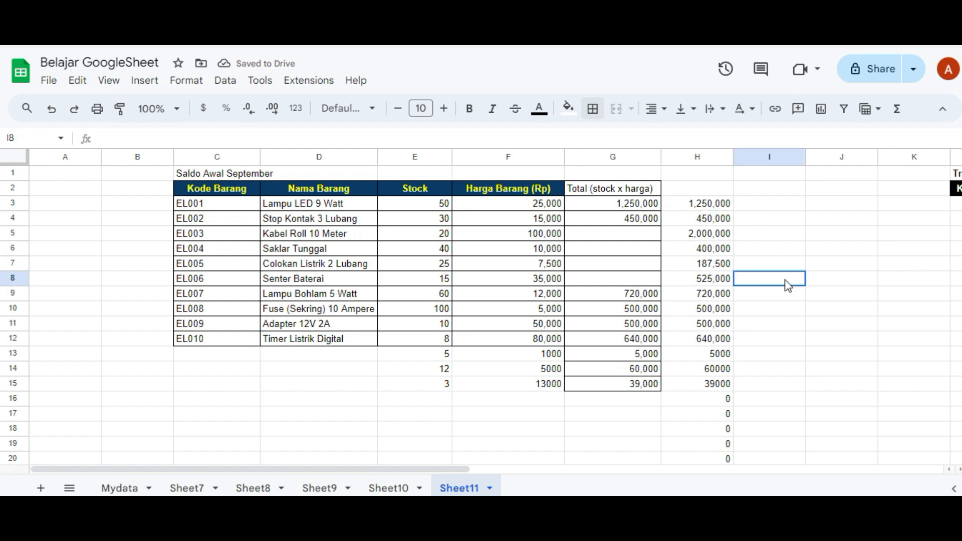
click(709, 208)
scroll(708, 392, down, 5)
scroll(708, 392, up, 5)
scroll(708, 392, down, 5)
scroll(711, 398, up, 5)
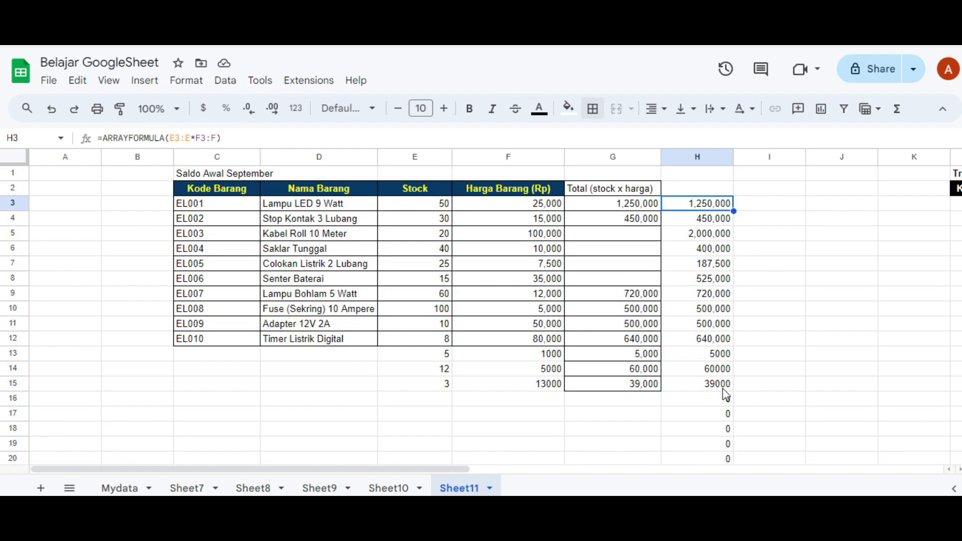
click(724, 390)
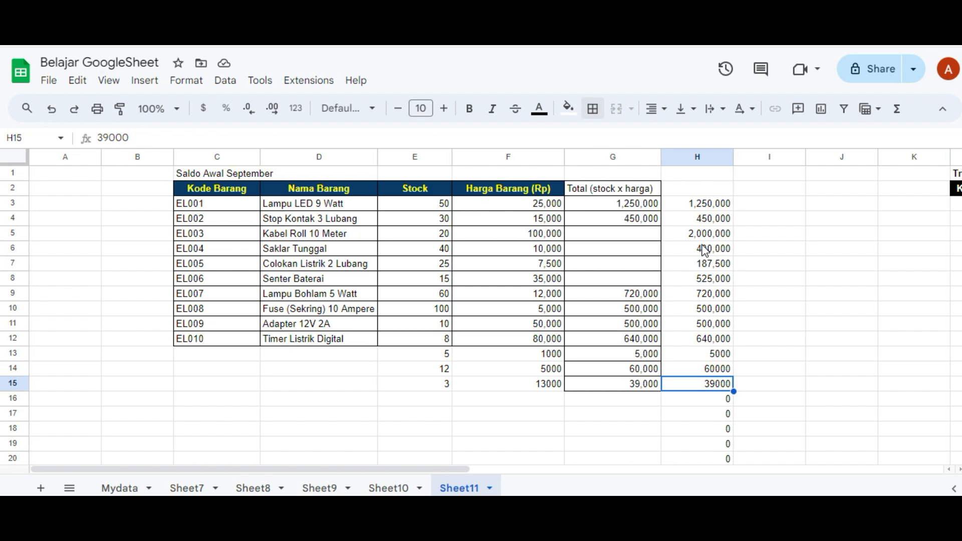
click(706, 203)
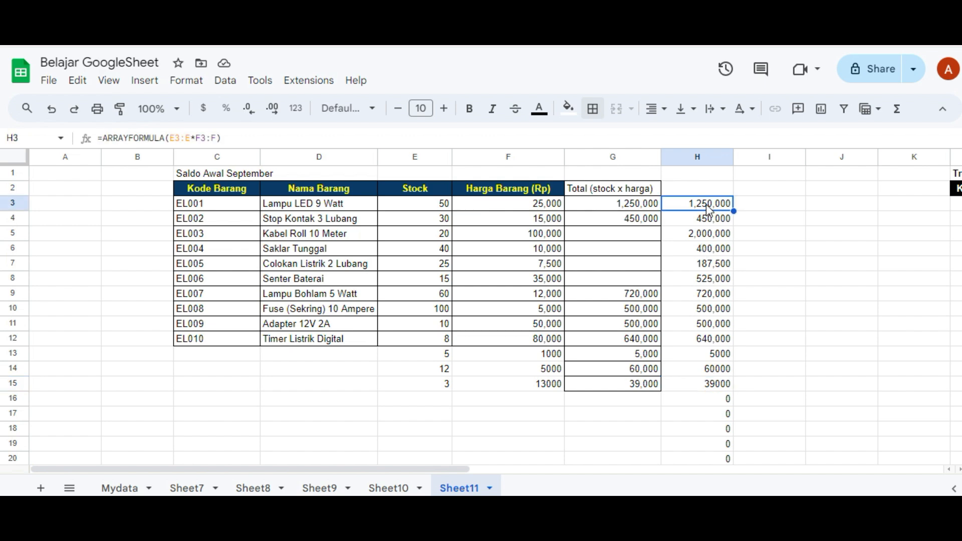
click(702, 266)
click(17, 233)
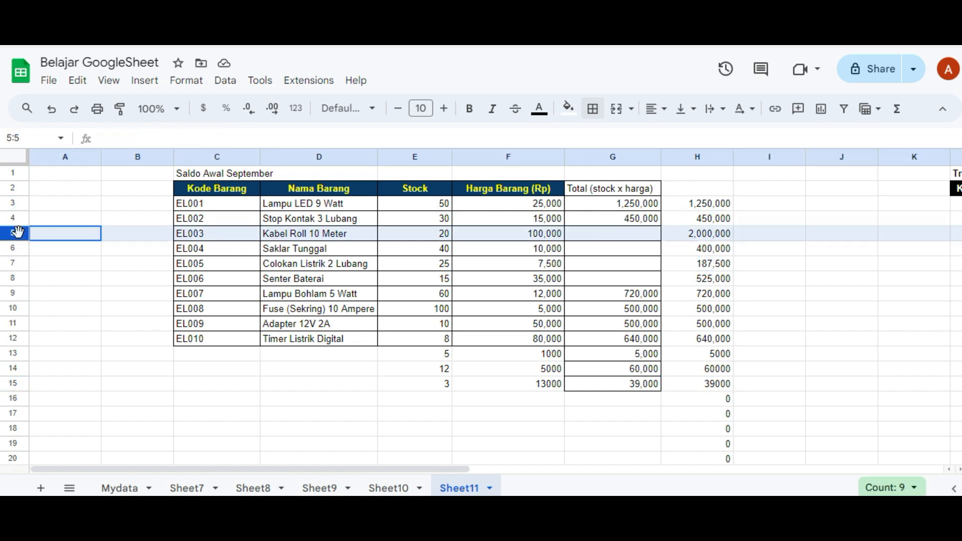
drag(18, 231, 21, 277)
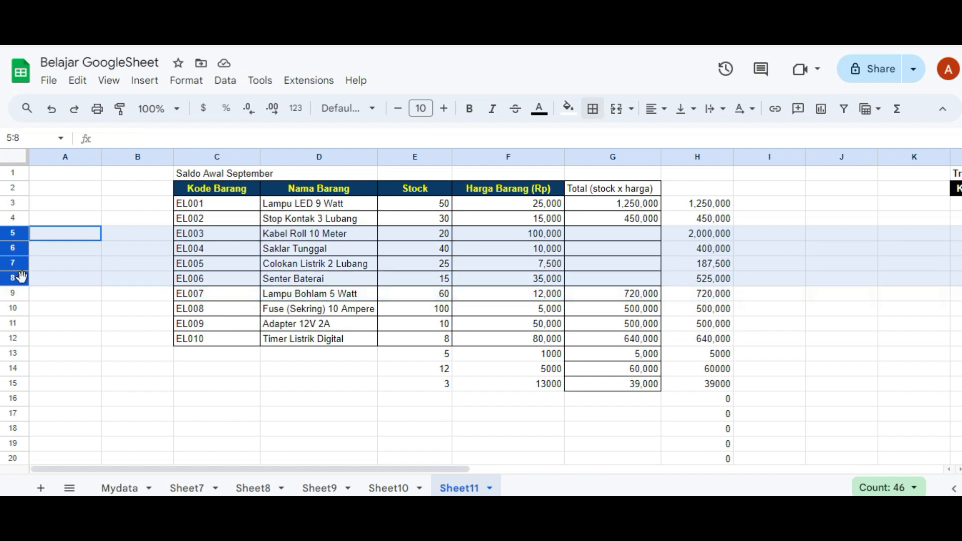
click(116, 269)
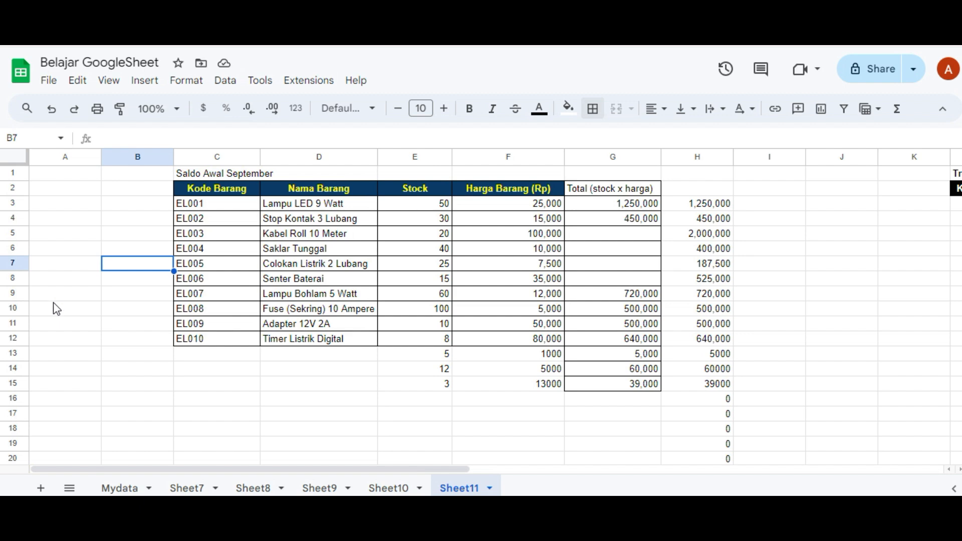
drag(17, 279, 32, 307)
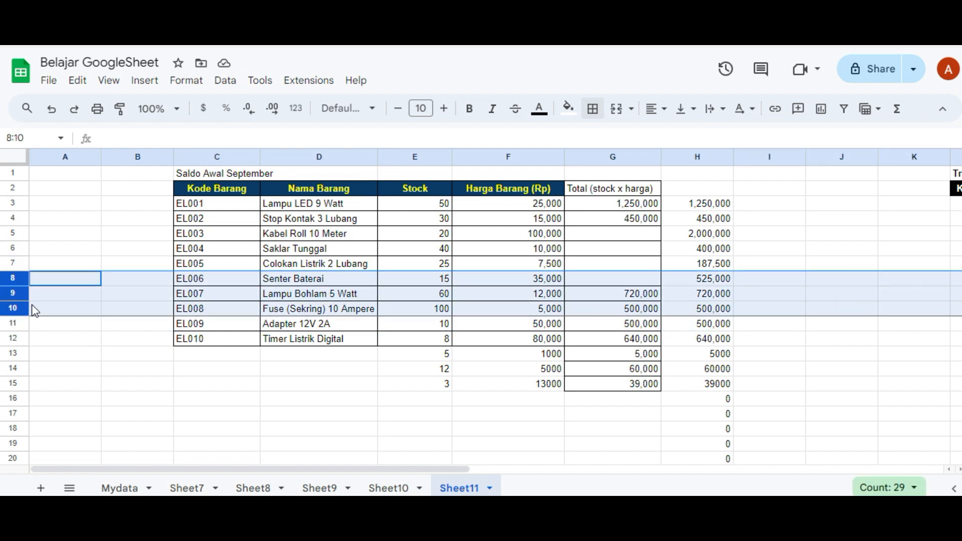
click(114, 339)
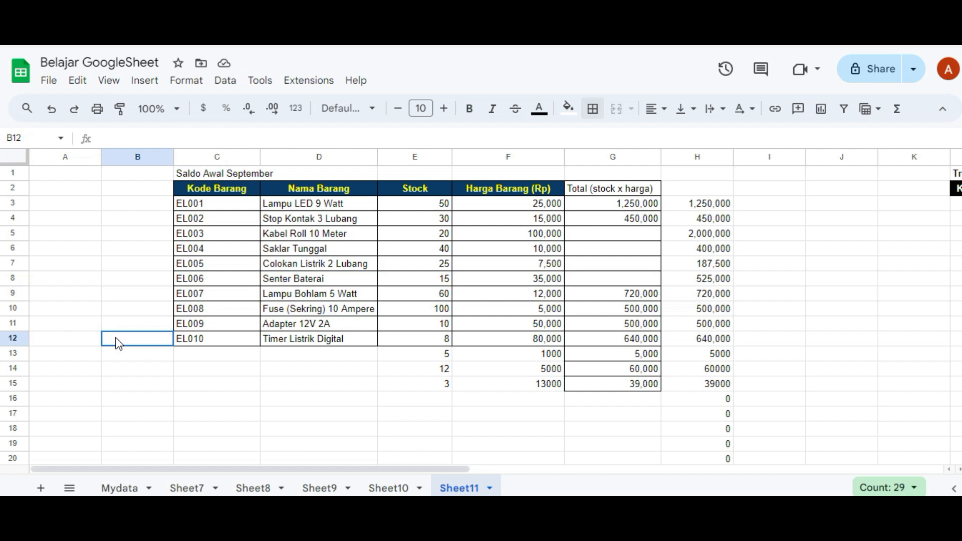
click(10, 337)
drag(10, 337, 19, 309)
click(589, 385)
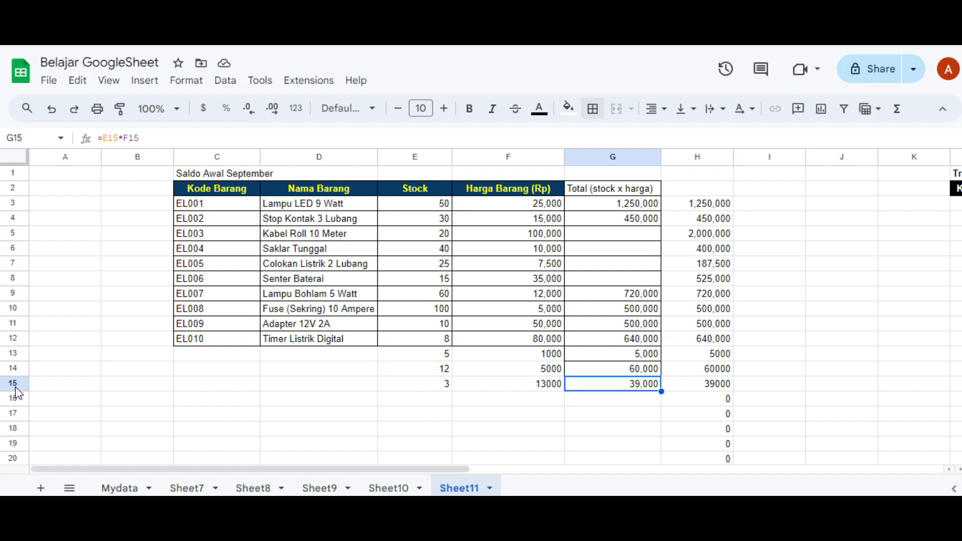
Delete rows 8 to 15 and check the ARRAYFORMULA results in column H
drag(16, 385, 75, 292)
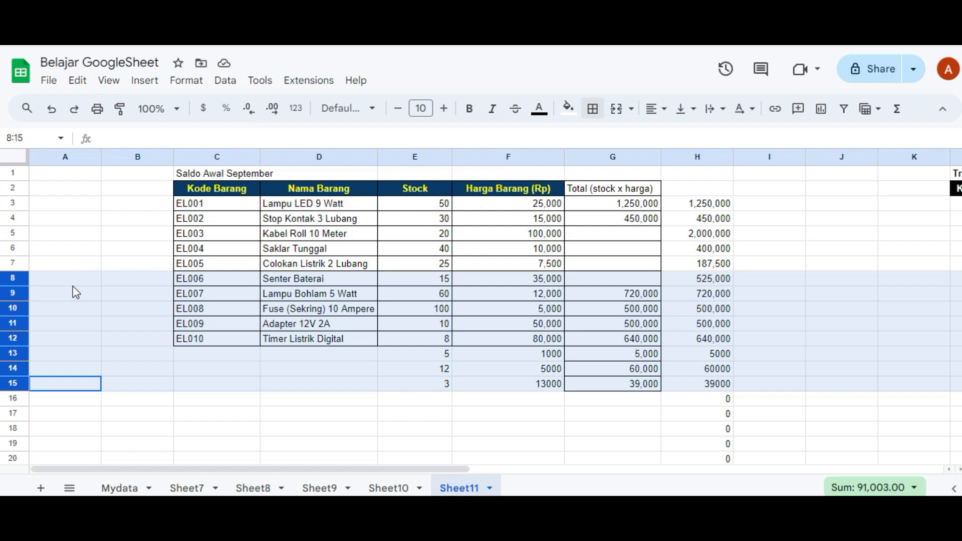
click(10, 384)
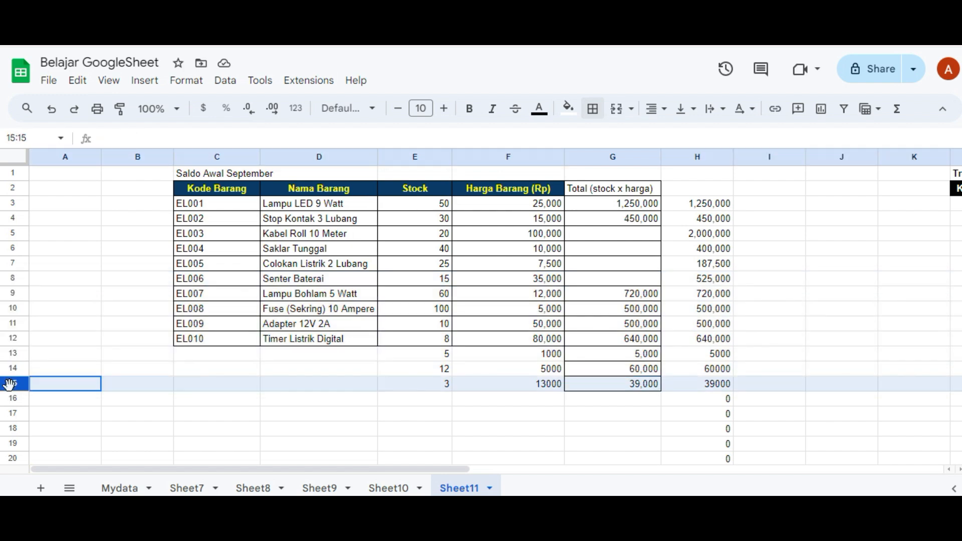
drag(10, 384, 354, 295)
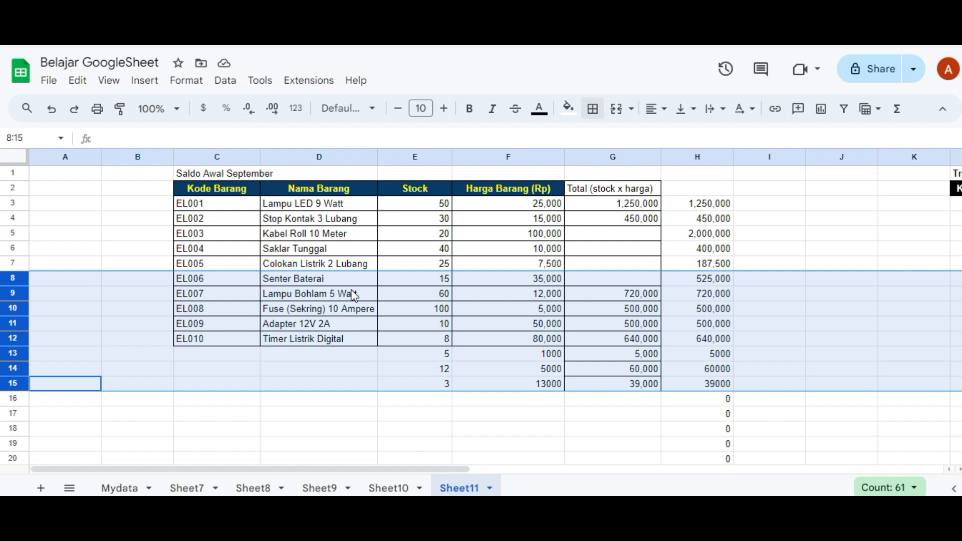
right_click(353, 296)
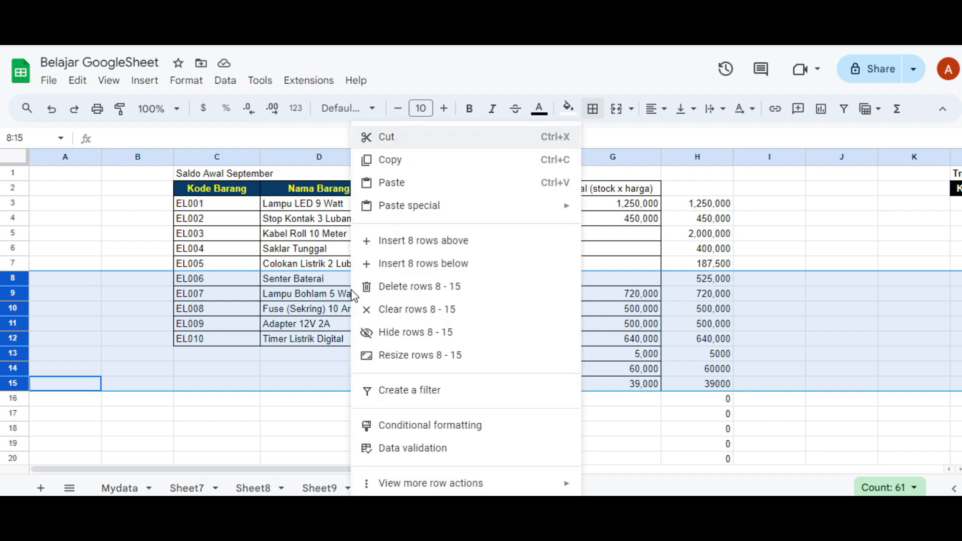
click(390, 295)
click(701, 234)
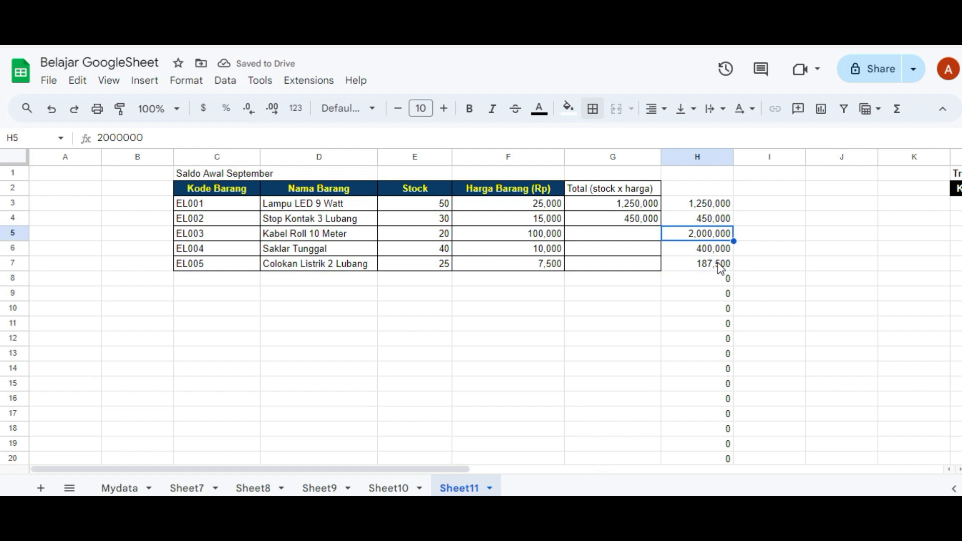
key(Down)
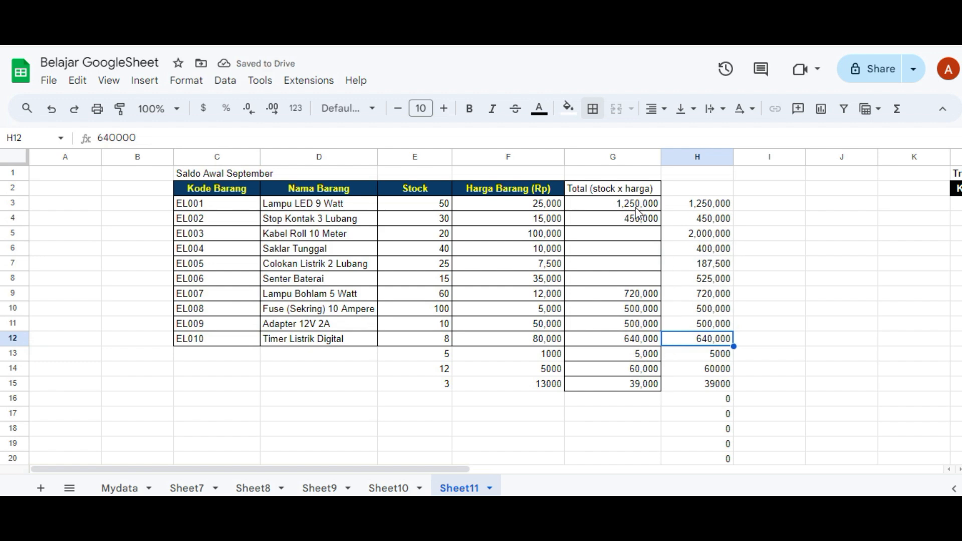
Delete row 3, which holds the ARRAYFORMULA in H3
click(637, 208)
click(694, 207)
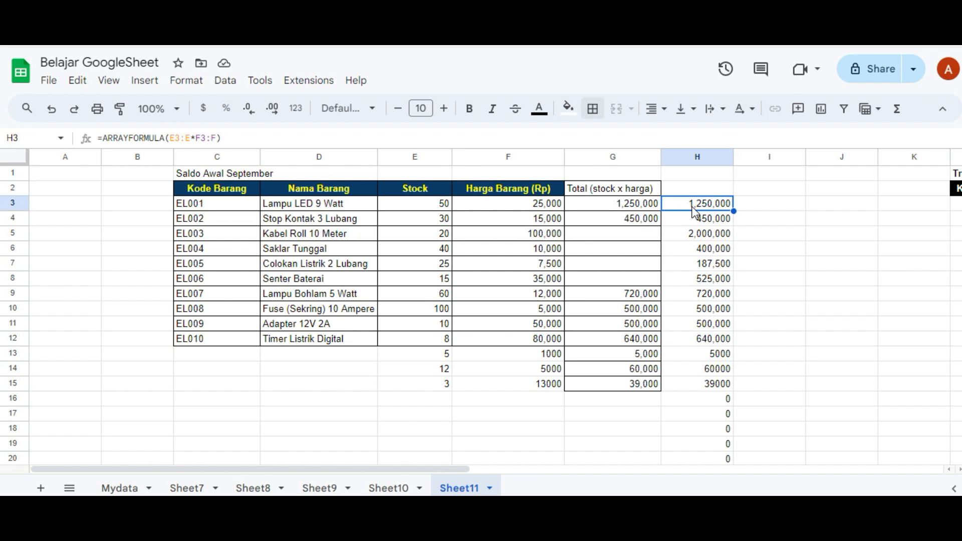
click(18, 205)
right_click(17, 205)
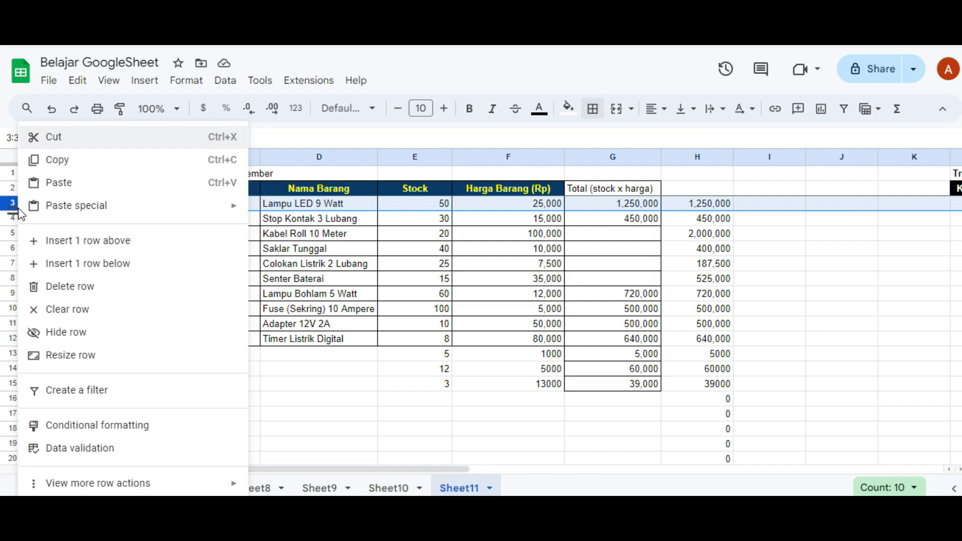
click(74, 296)
click(687, 342)
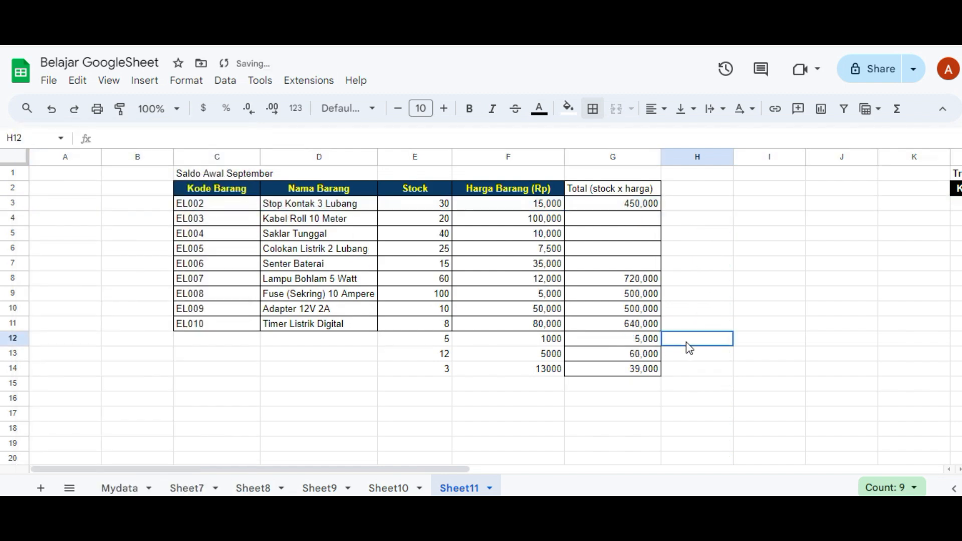
Check the cells of column H between H3 and H11, and undo the deletion of row 3
click(705, 297)
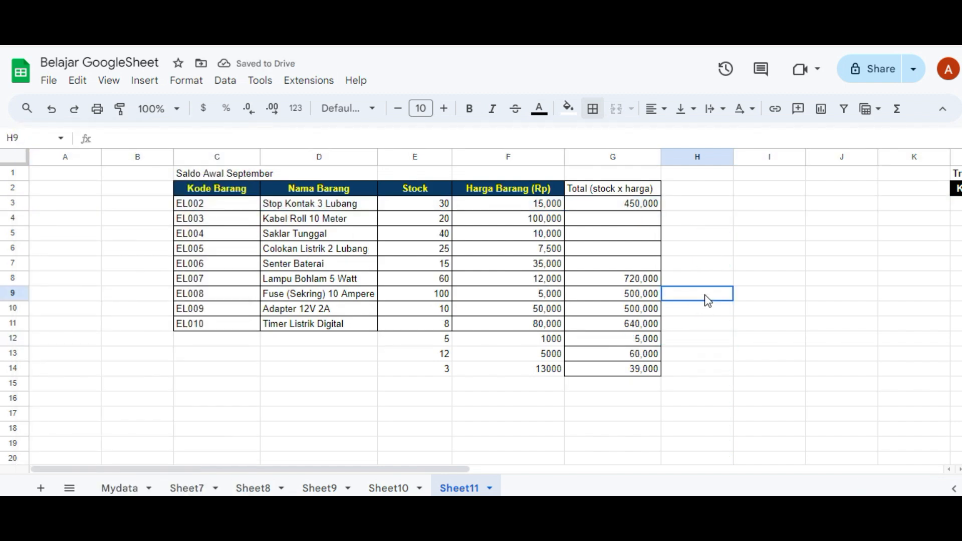
click(704, 242)
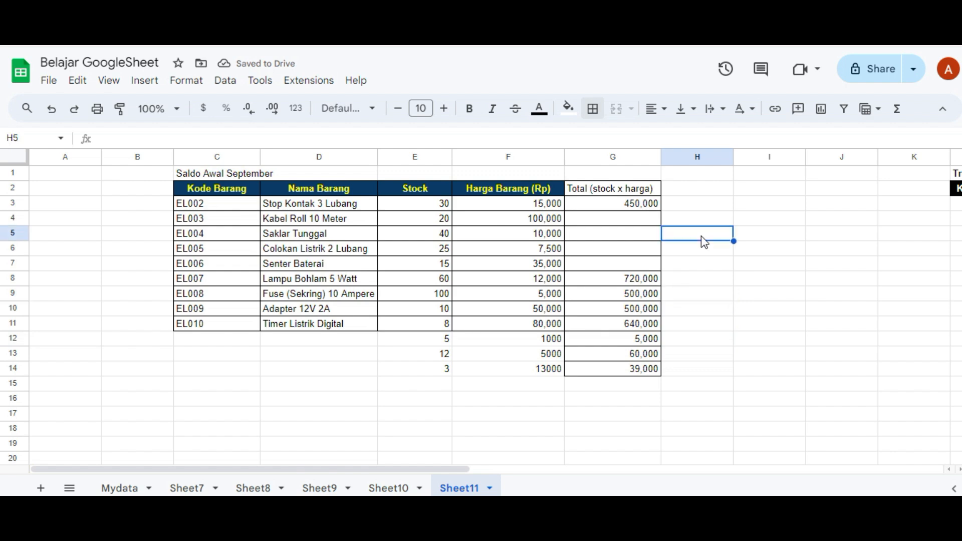
click(704, 332)
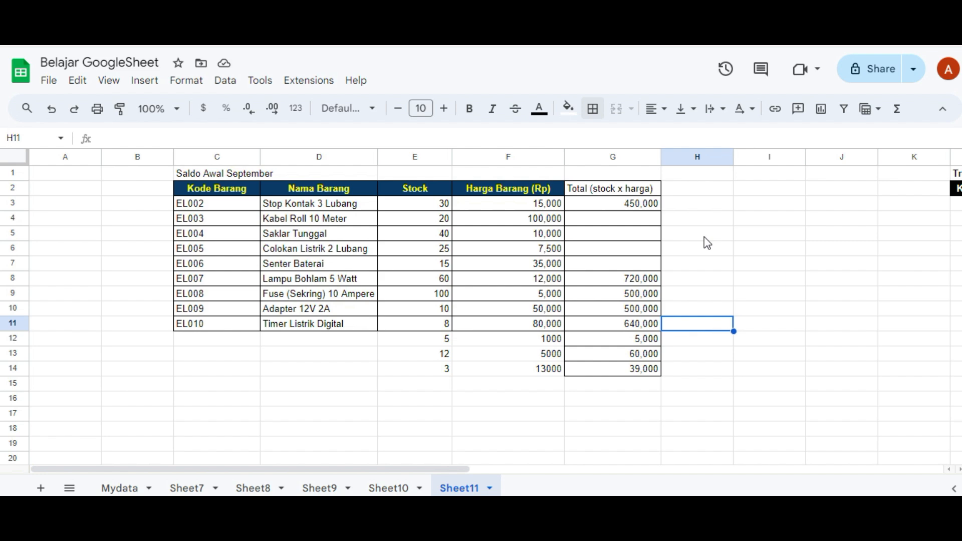
click(706, 205)
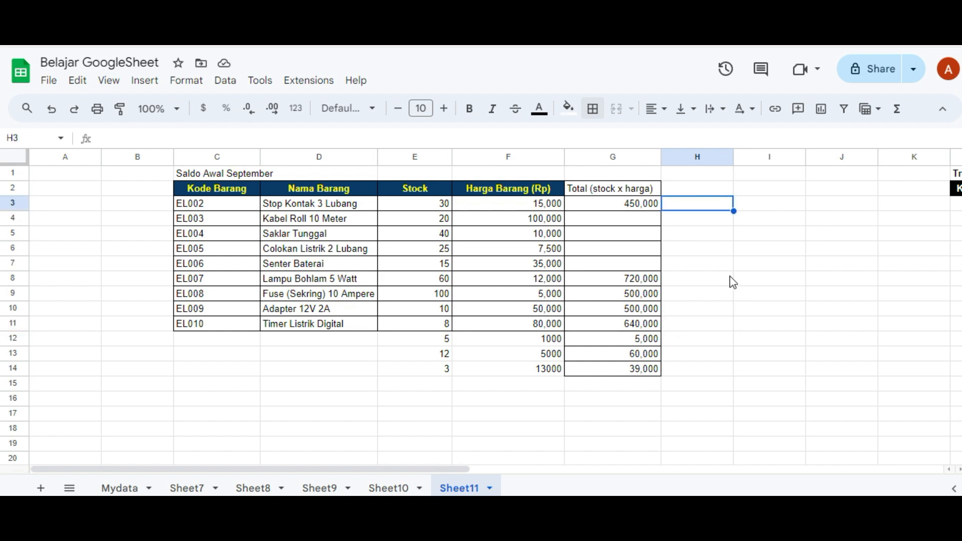
key(ctrl+z)
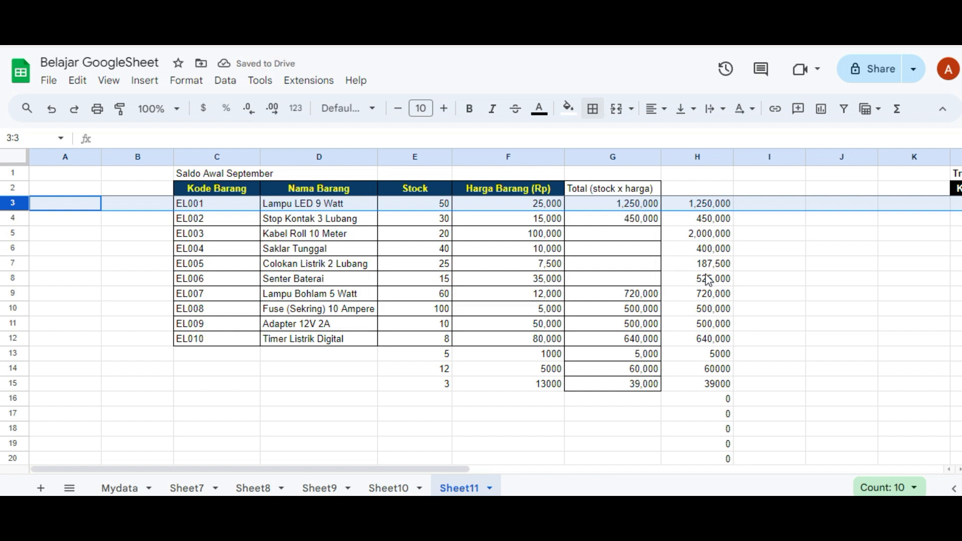
Delete rows 3 to 8, including the row whose cell H3 holds the ARRAYFORMULA
click(708, 280)
click(708, 207)
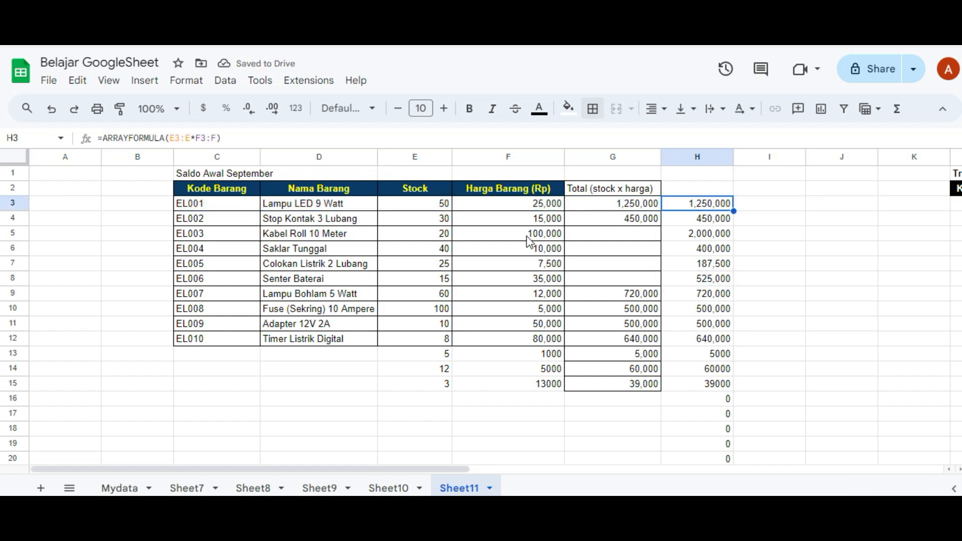
drag(18, 207, 32, 287)
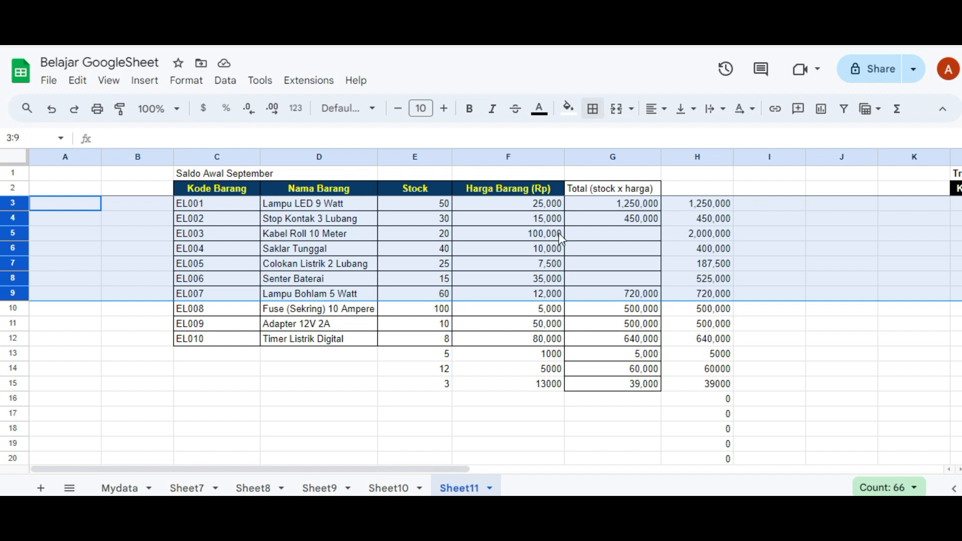
click(47, 221)
drag(15, 202, 26, 271)
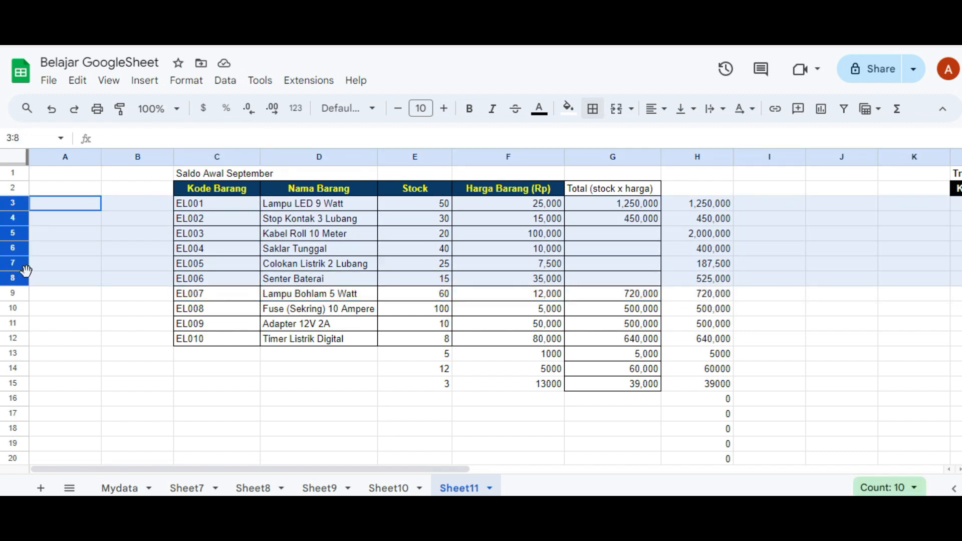
right_click(230, 244)
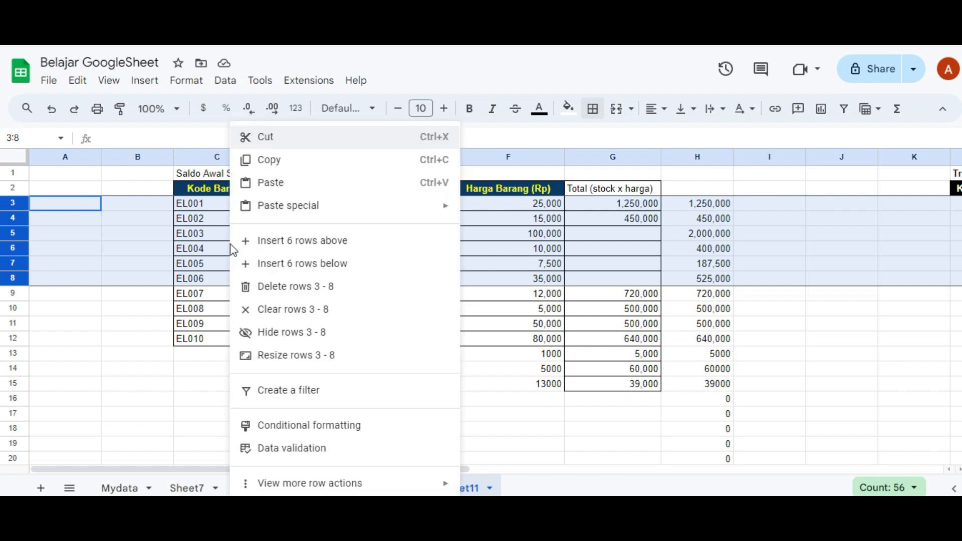
click(294, 297)
Compare the per-row formulas in G3:G9 with the cells beside them in column H
drag(711, 205, 722, 325)
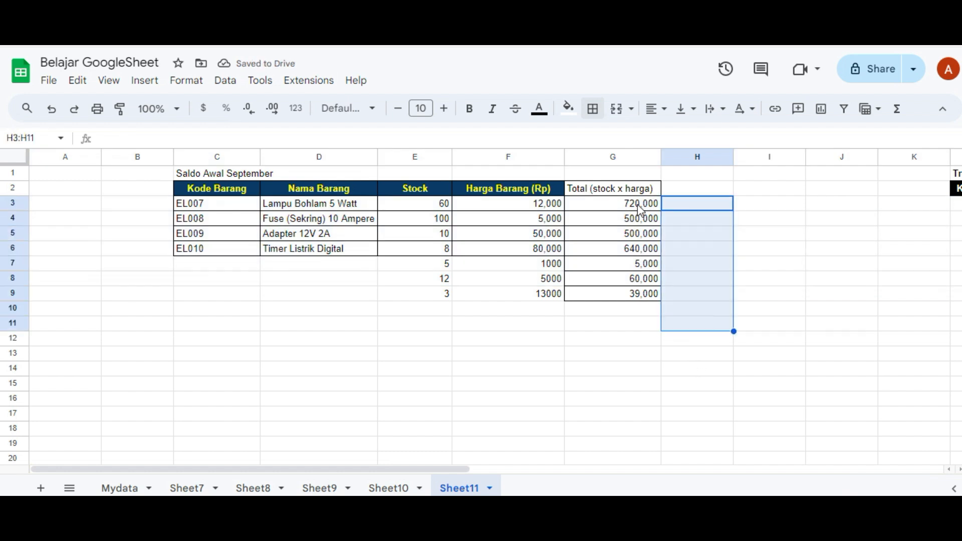
drag(641, 211, 630, 291)
click(620, 297)
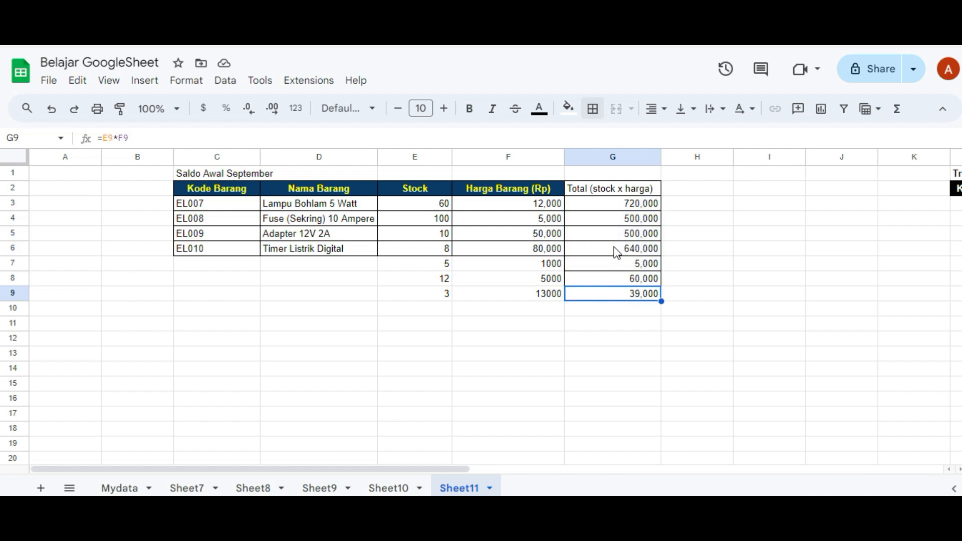
drag(628, 206, 647, 294)
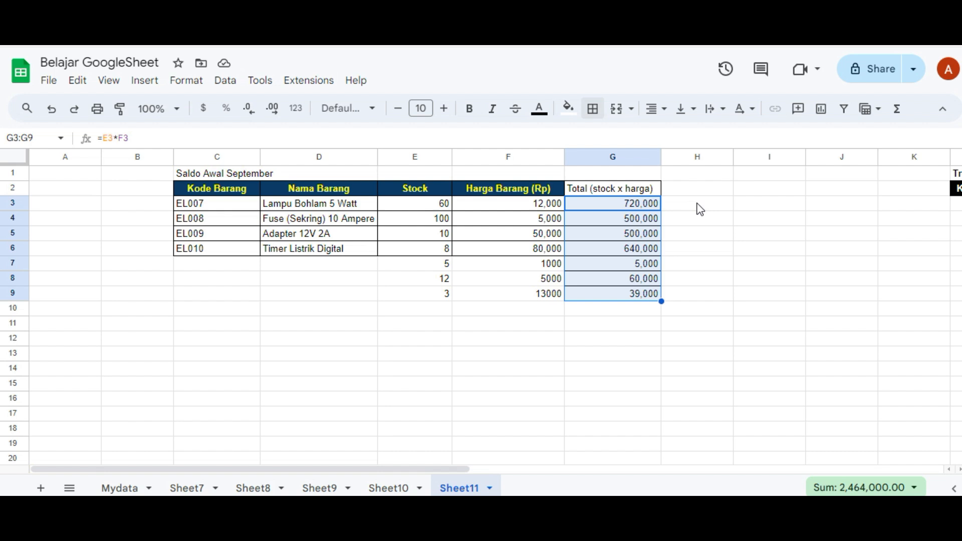
drag(700, 209, 694, 299)
click(585, 360)
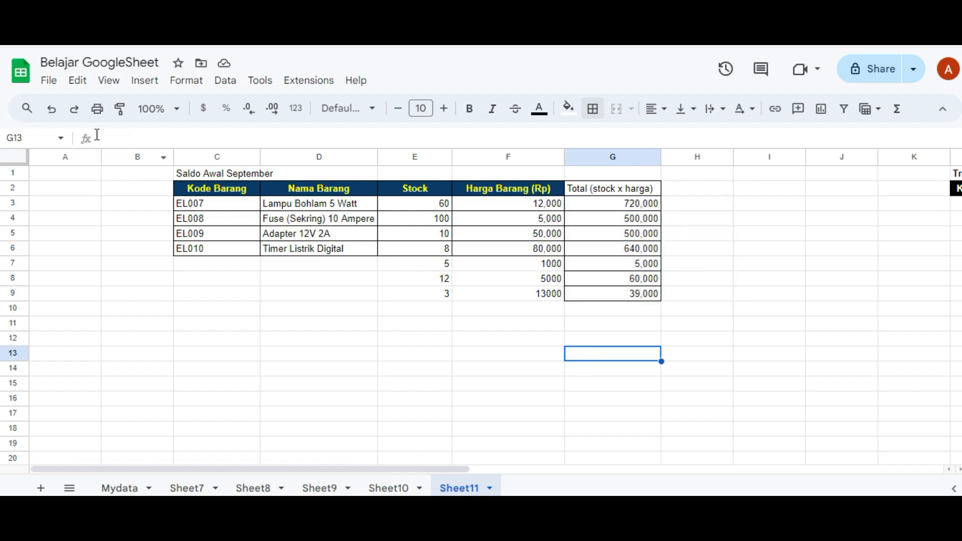
Undo the deletion of rows 3 to 8 and recheck the ARRAYFORMULA in H3
click(51, 109)
click(696, 235)
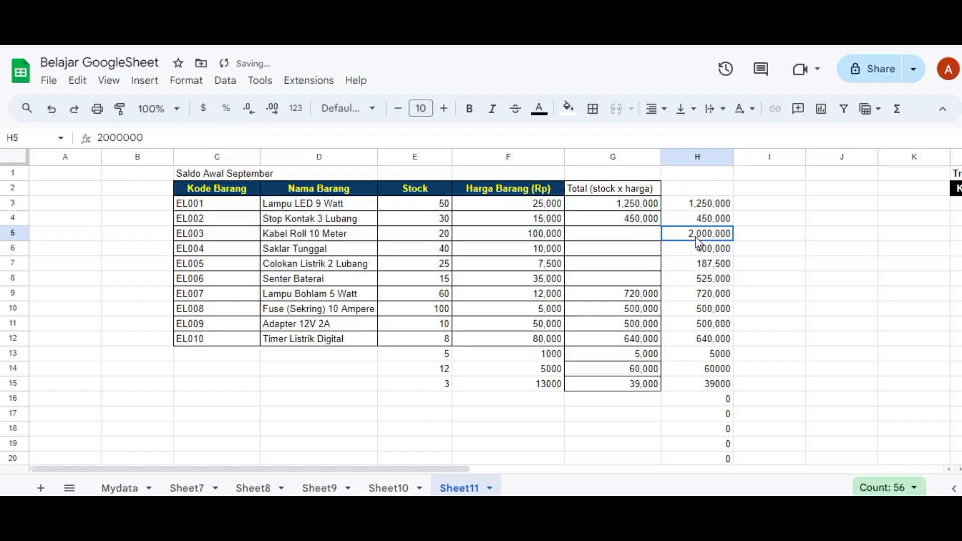
click(708, 205)
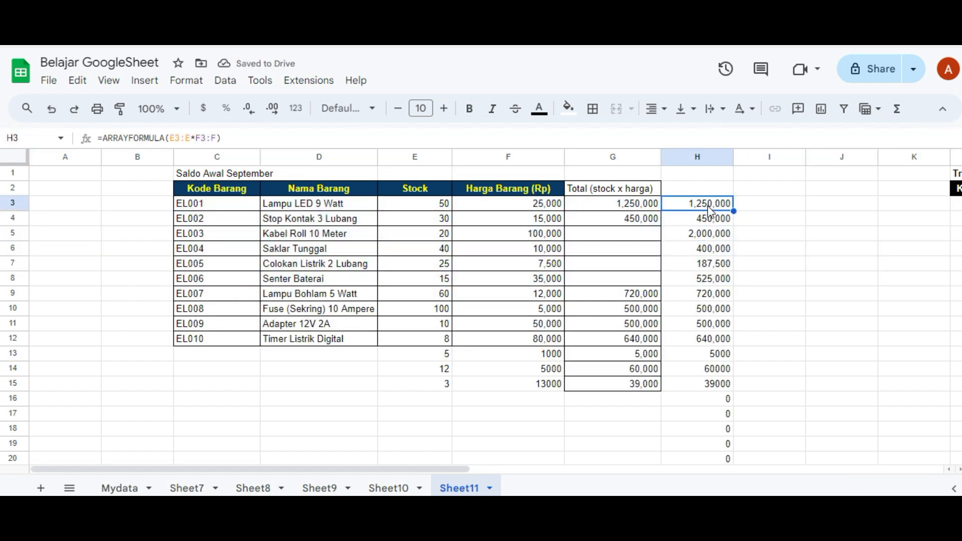
click(693, 189)
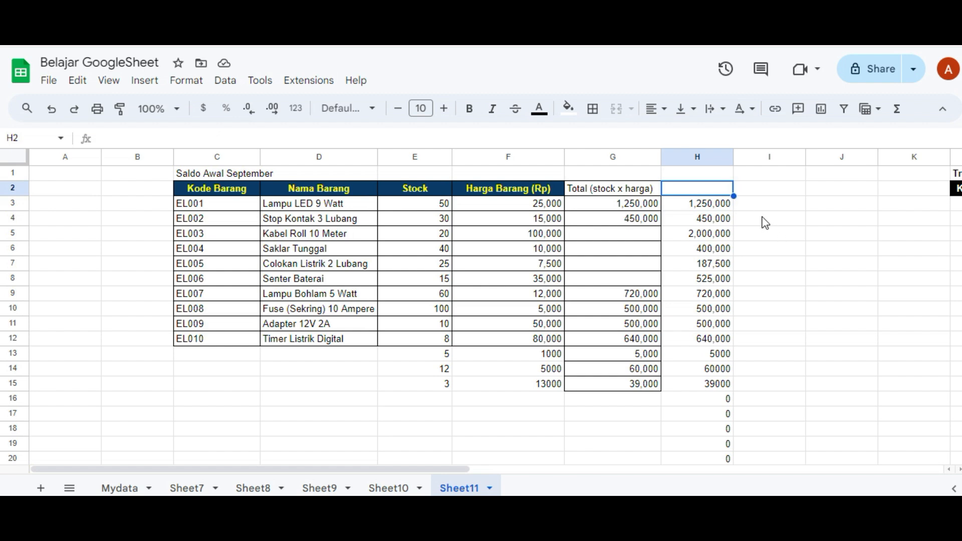
click(722, 204)
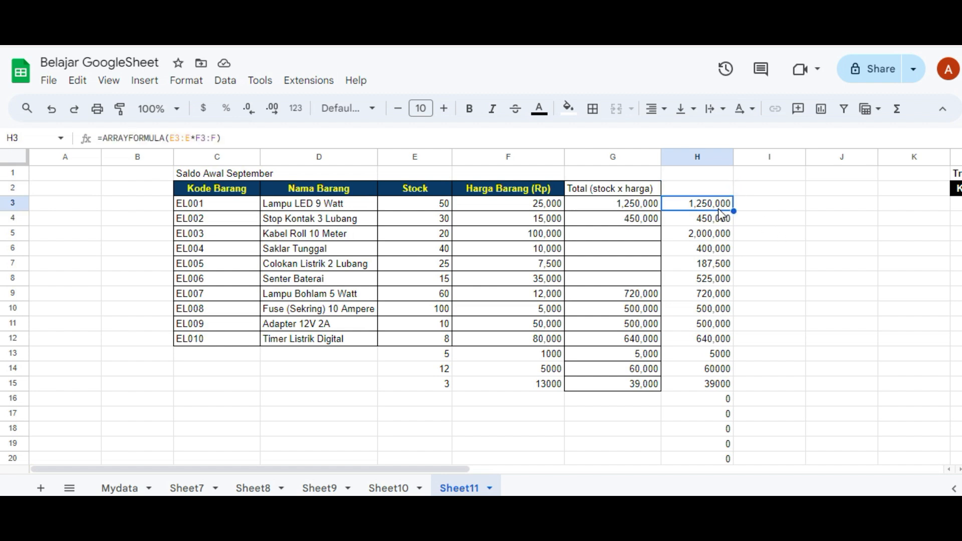
click(24, 204)
right_click(20, 206)
click(522, 236)
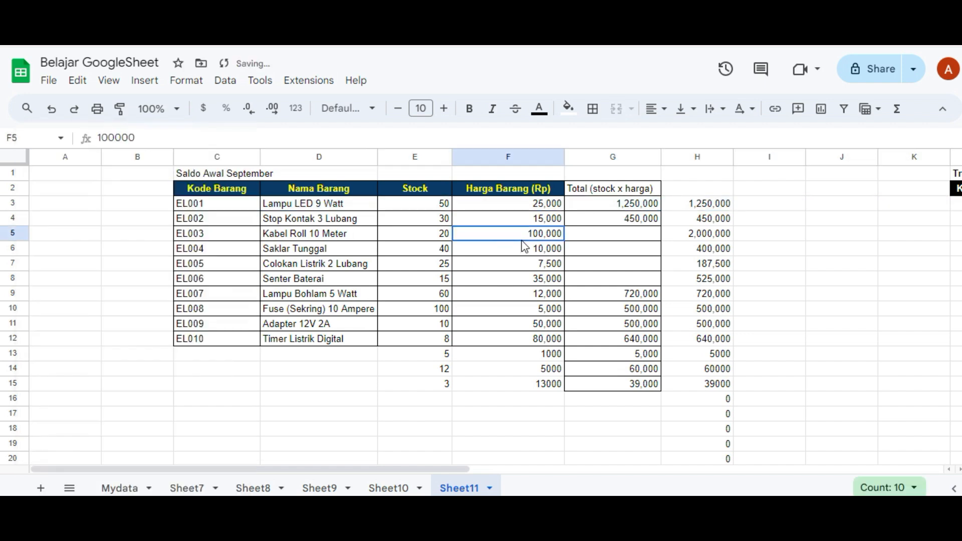
click(704, 202)
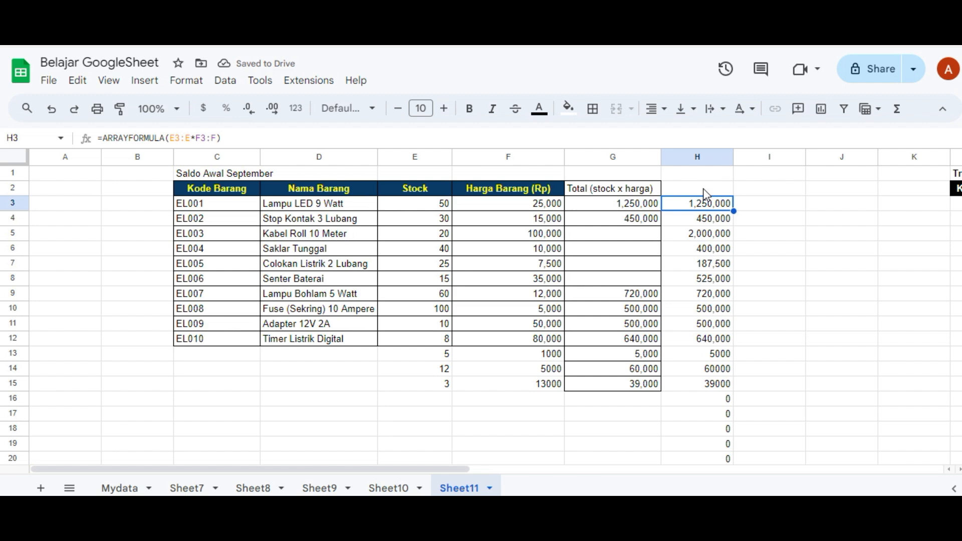
Start a formula in H2 with an opening curly brace and the quoted heading: ={"TOTAL"
click(705, 188)
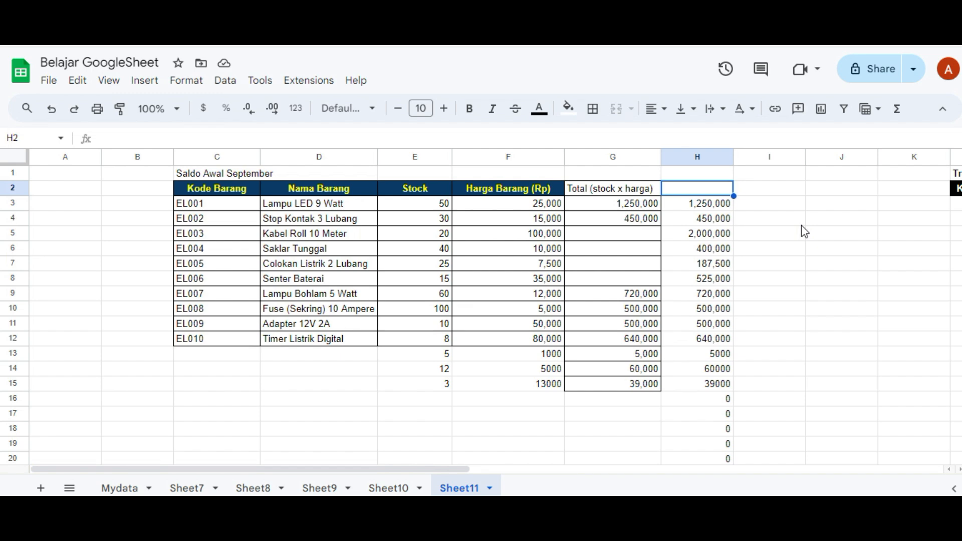
text(=)
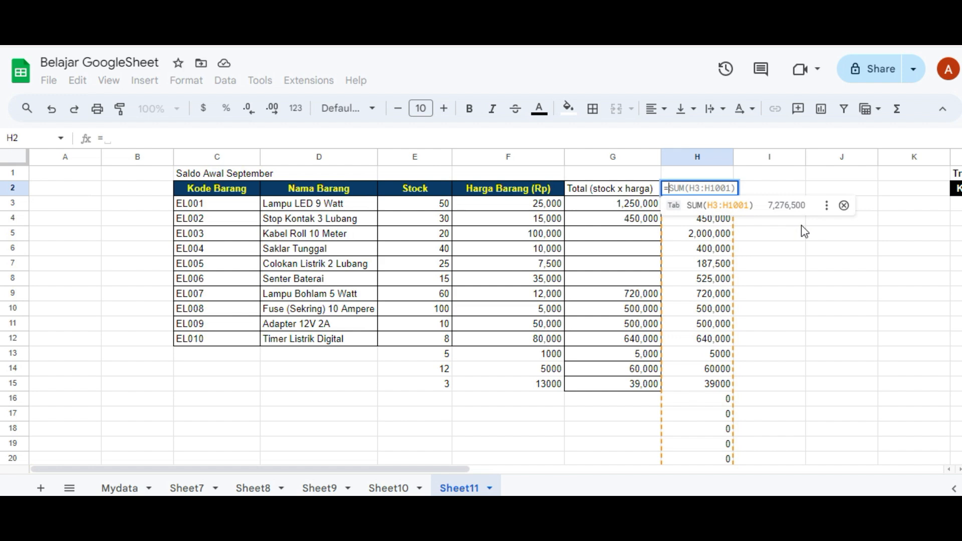
text(()
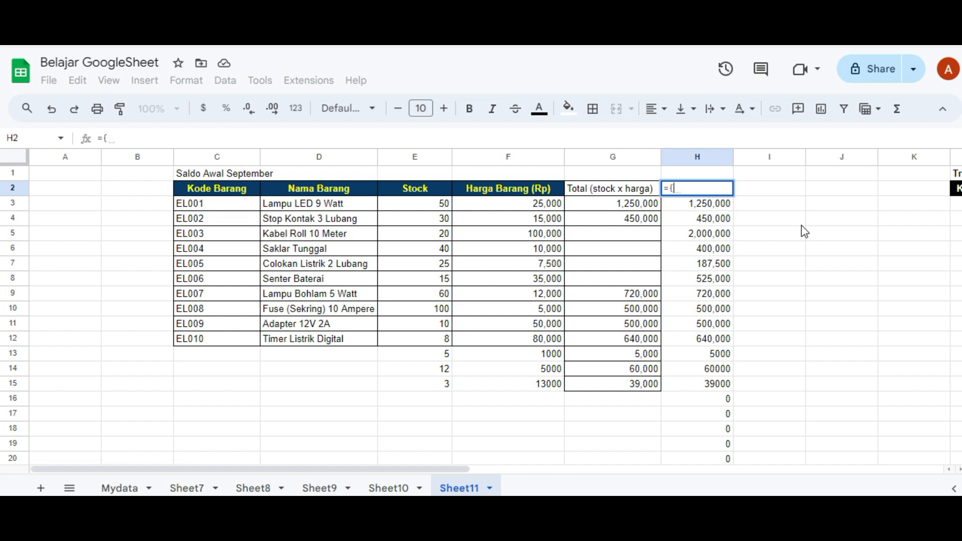
text(TOTAL)
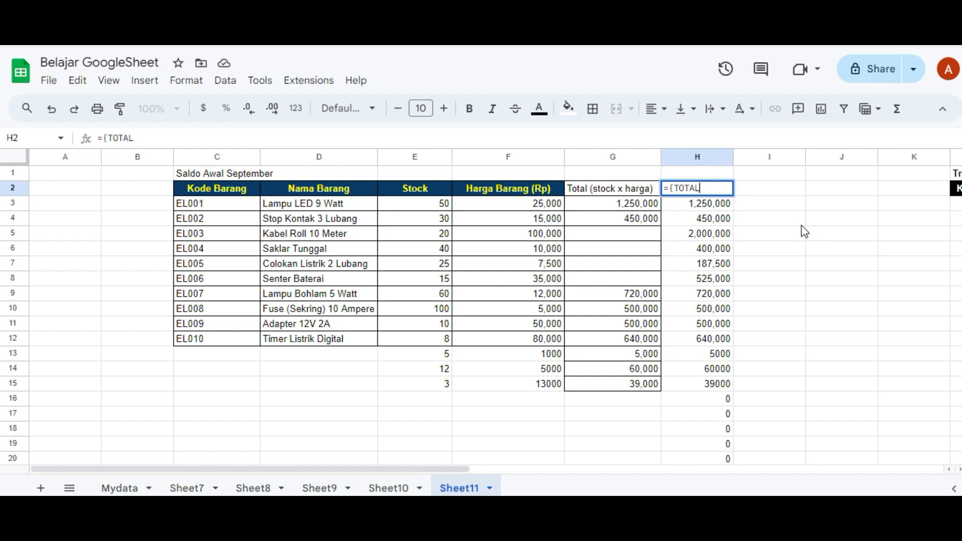
text(")
key(Left)
key(Left)
key(Left)
key(Left)
key(Left)
key(Left)
text(")
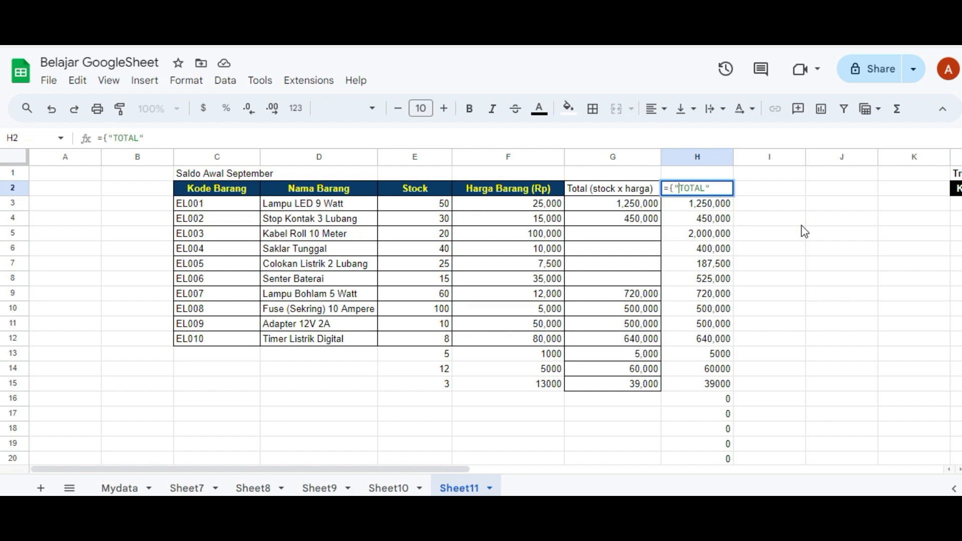
Try to enter the H2 formula with a semicolon after "TOTAL", and store it as ={"TOTAL" without the semicolon
key(Right)
key(Right)
key(Right)
key(Right)
key(Right)
key(Right)
text(;)
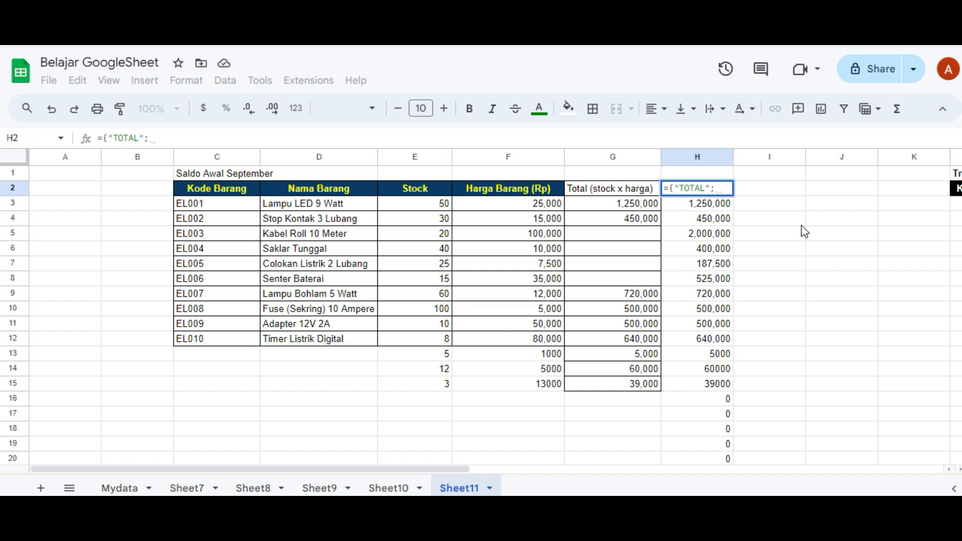
key(Return)
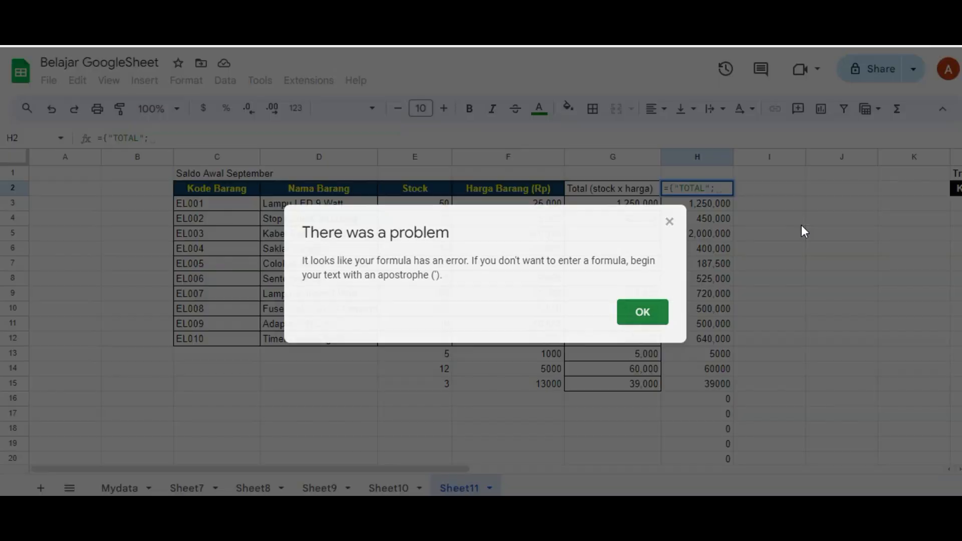
key(Return)
key(BackSpace)
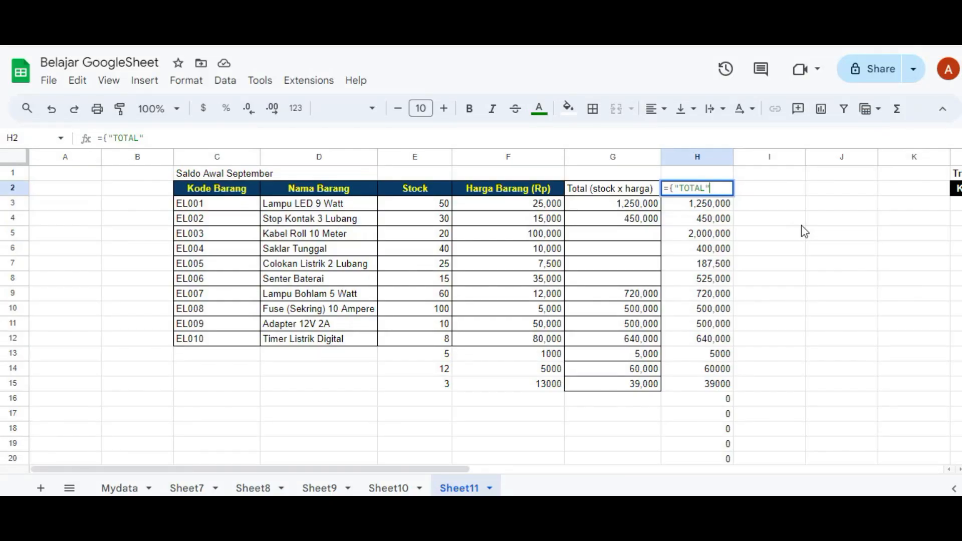
key(Return)
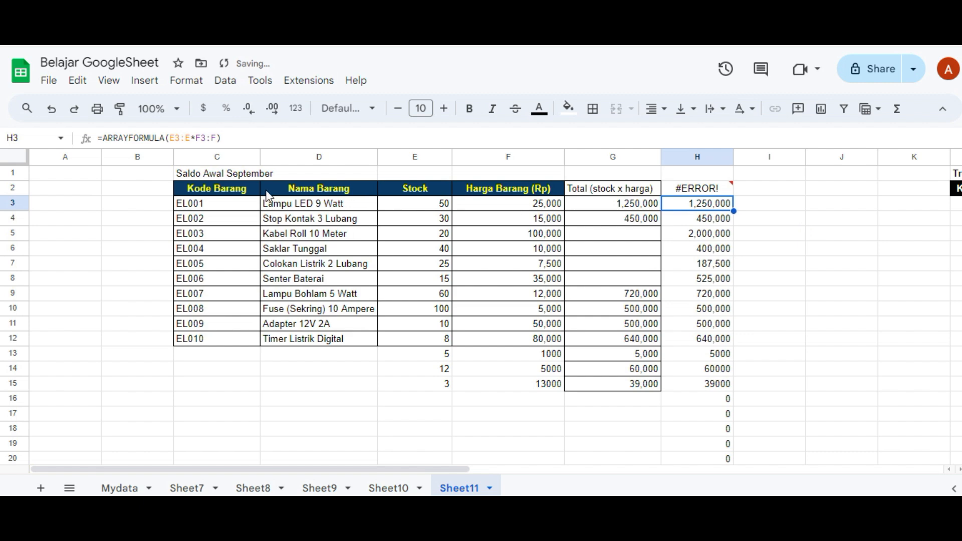
Copy the whole formula =ARRAYFORMULA(E3:E*F3:F) from H3 and clear that cell
click(249, 138)
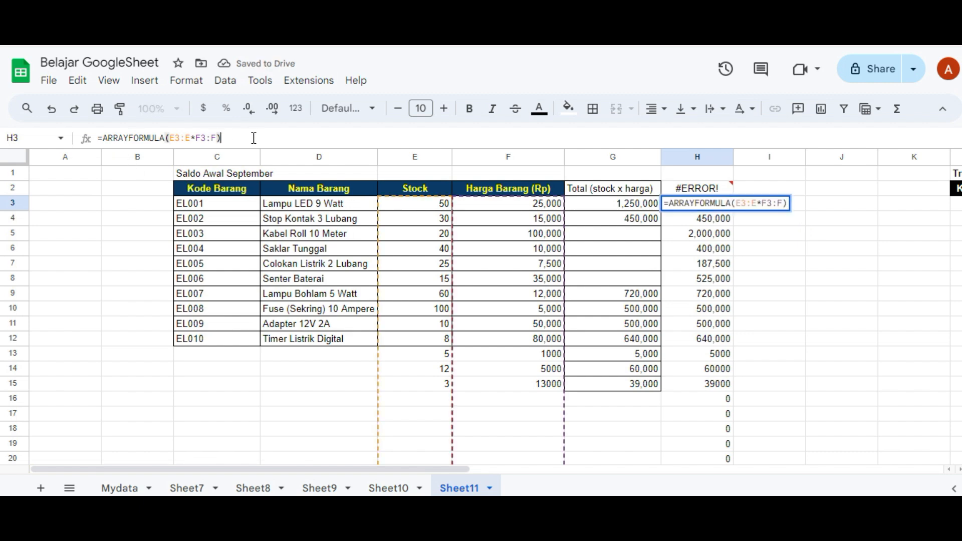
drag(241, 138, 90, 141)
key(ctrl+c)
mouse_move(731, 190)
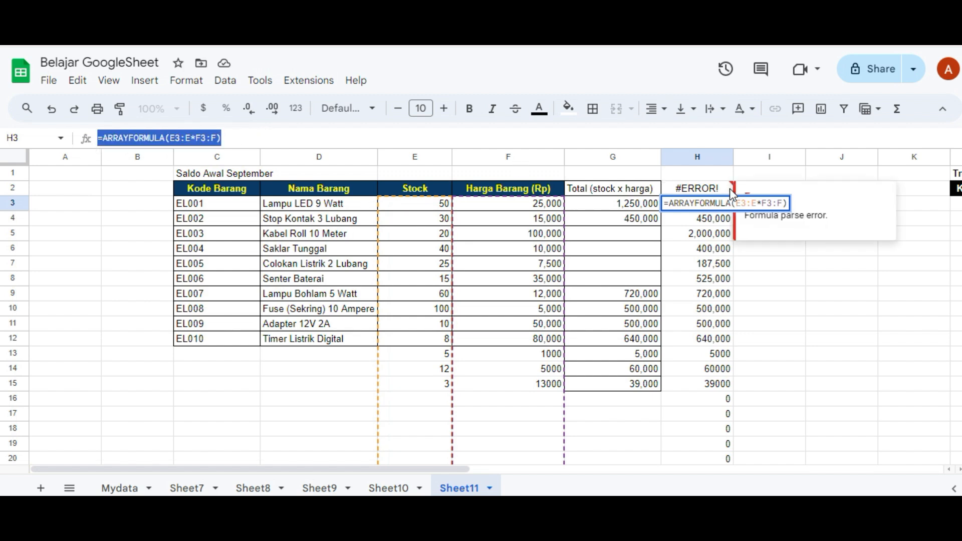
key(BackSpace)
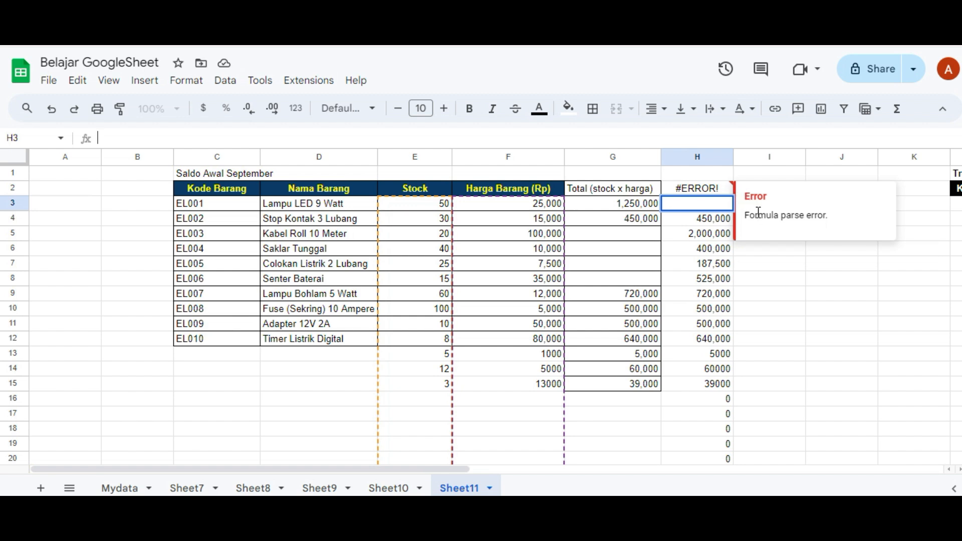
click(712, 192)
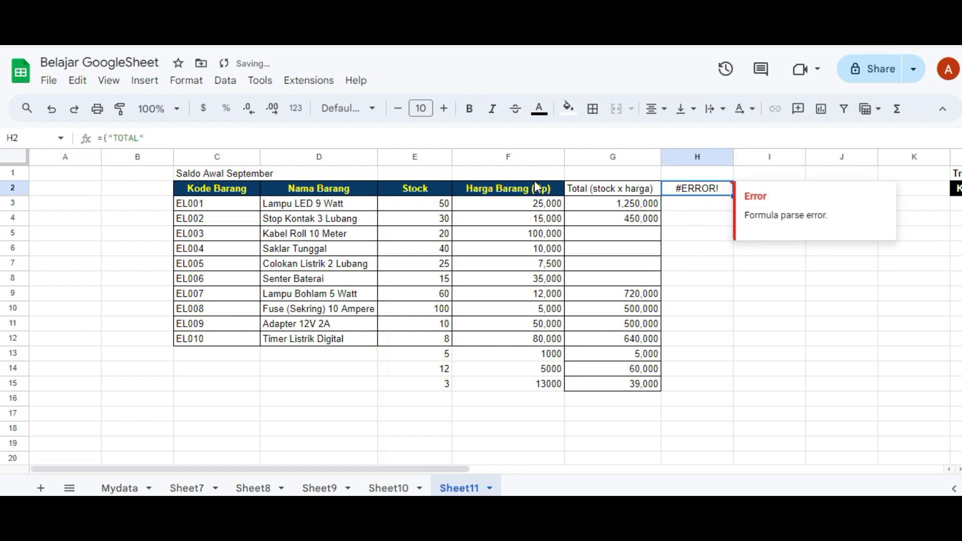
Complete the H2 formula with the copied ARRAYFORMULA as ={"TOTAL";ARRAYFORMULA(E3:E*F3:F)} and compare the contents of H2 and H3
click(116, 139)
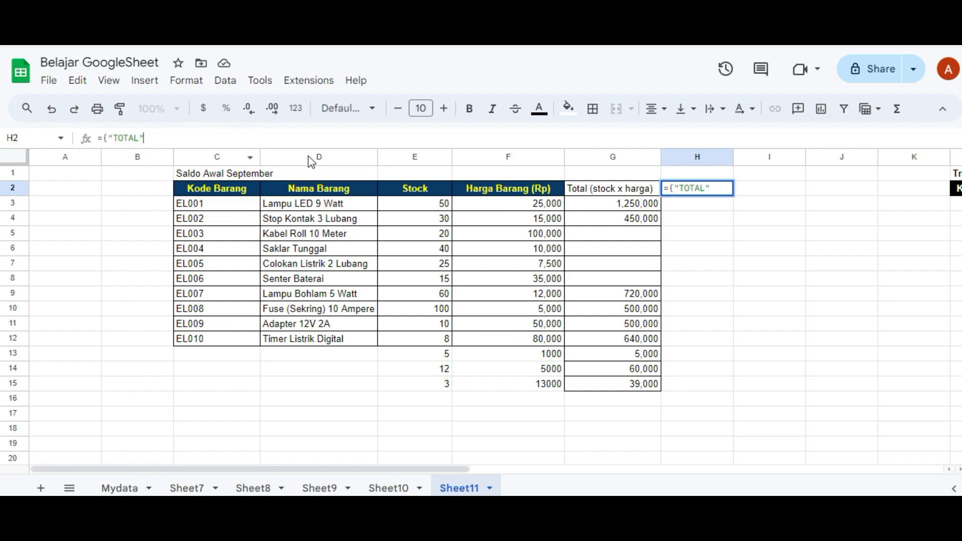
text(;)
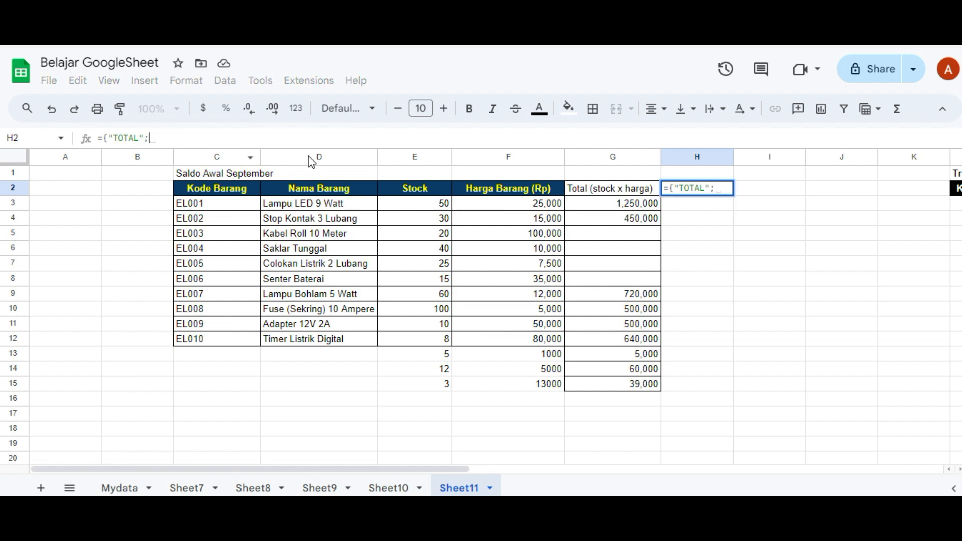
key(ctrl+v)
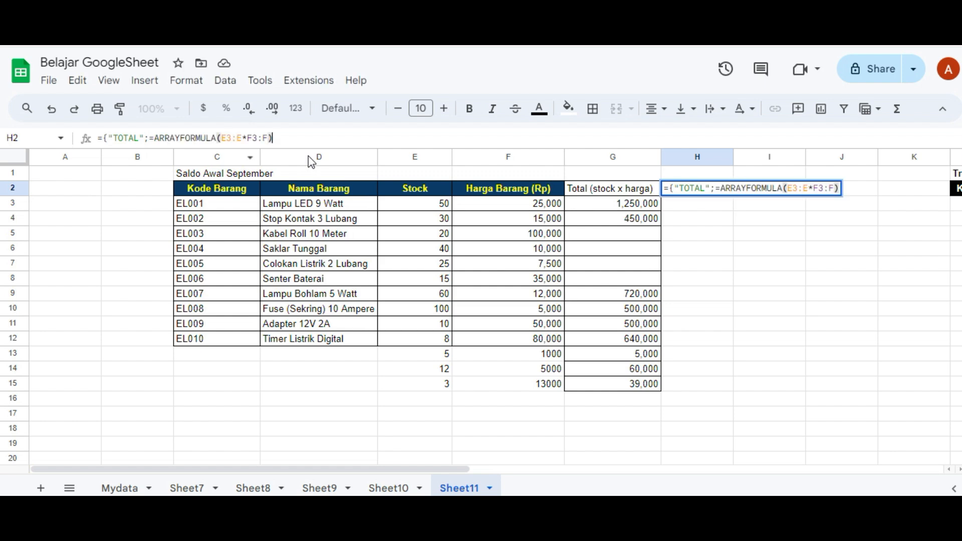
text(})
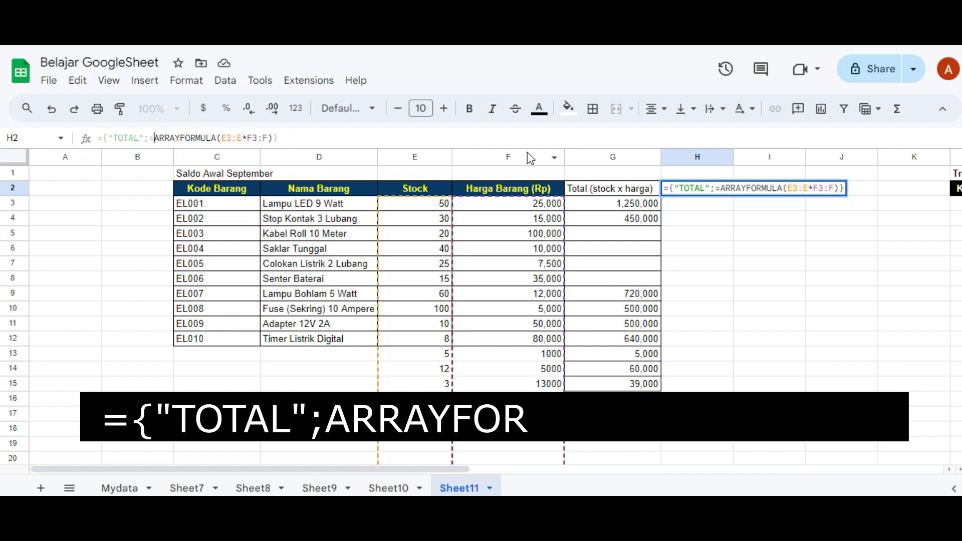
key(BackSpace)
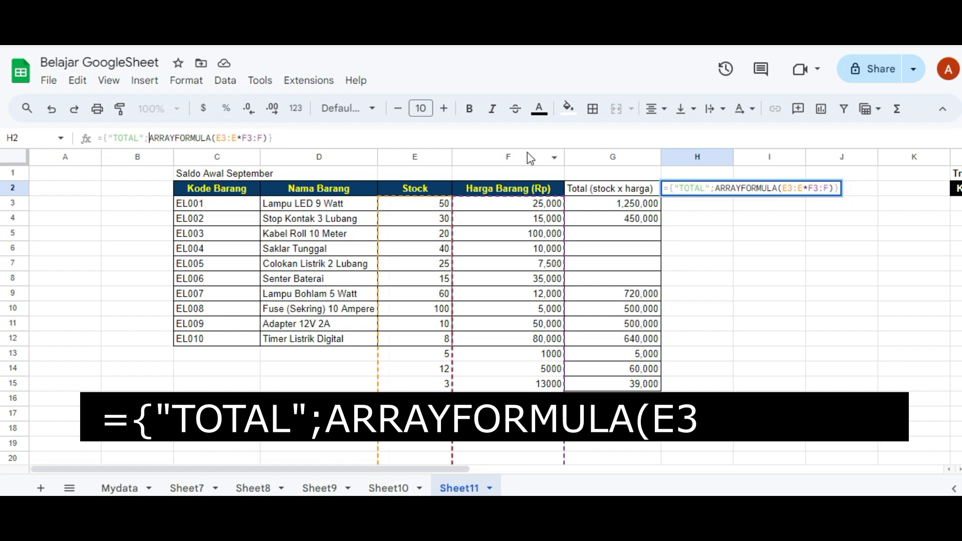
key(Return)
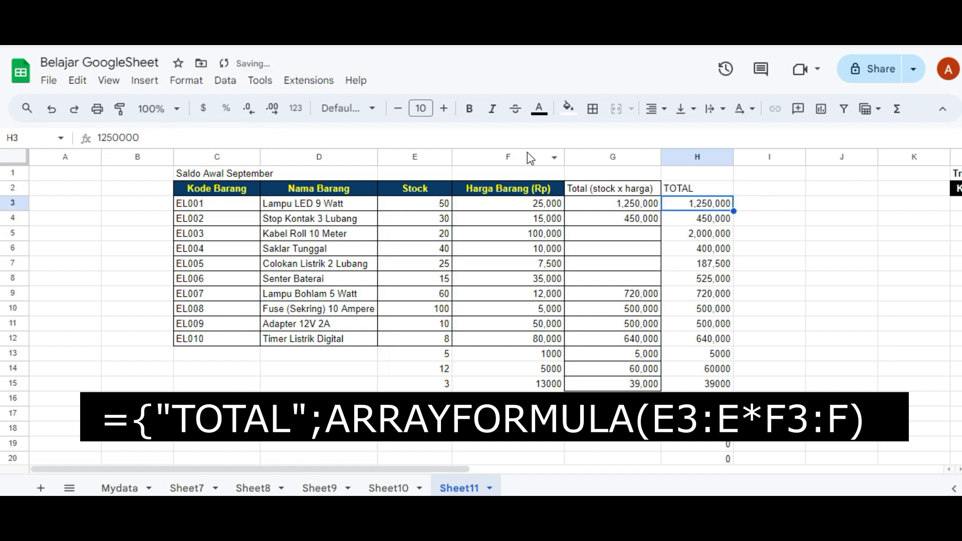
key(Up)
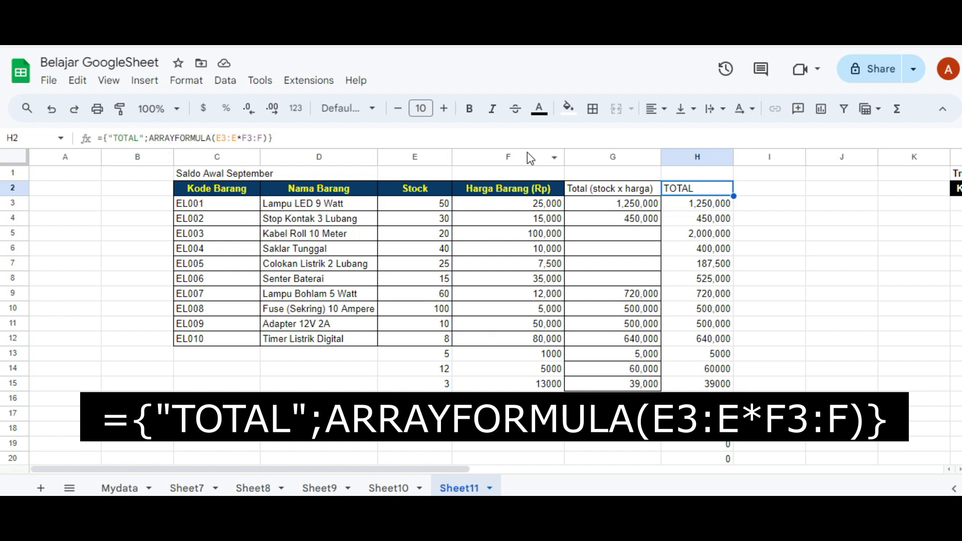
key(Down)
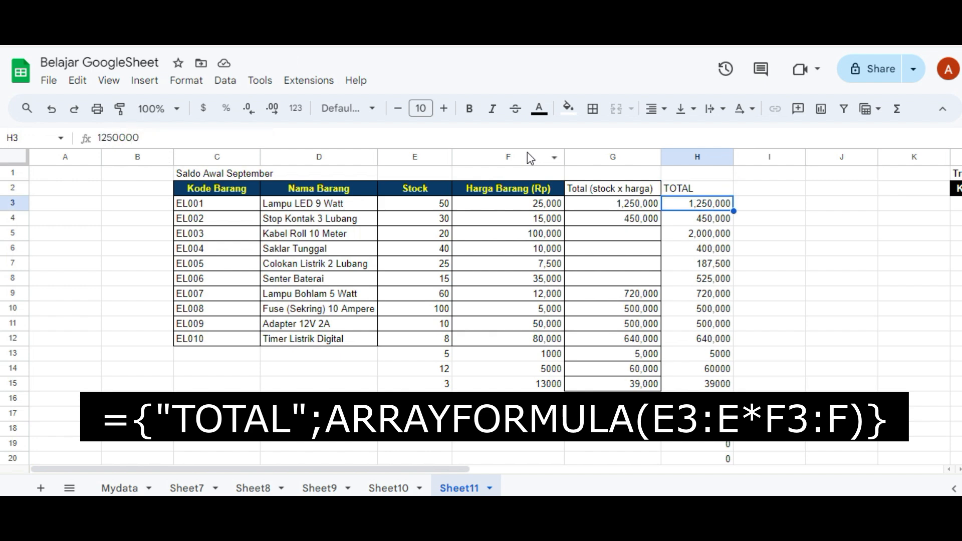
Compare the contents of H2 and H3 and delete rows 3 to 8 as a test
key(Up)
key(Down)
key(Up)
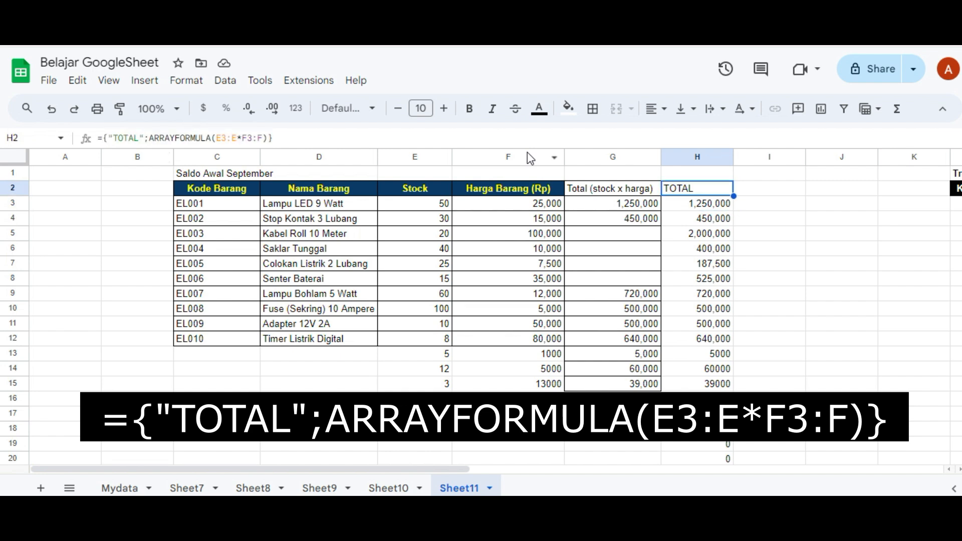
key(Down)
key(Up)
key(Down)
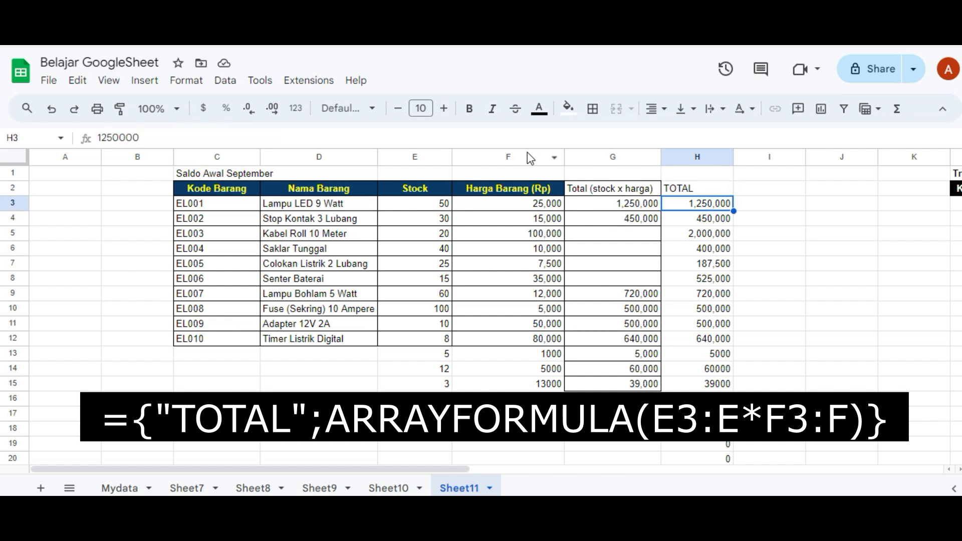
click(14, 203)
drag(16, 228, 14, 278)
right_click(300, 235)
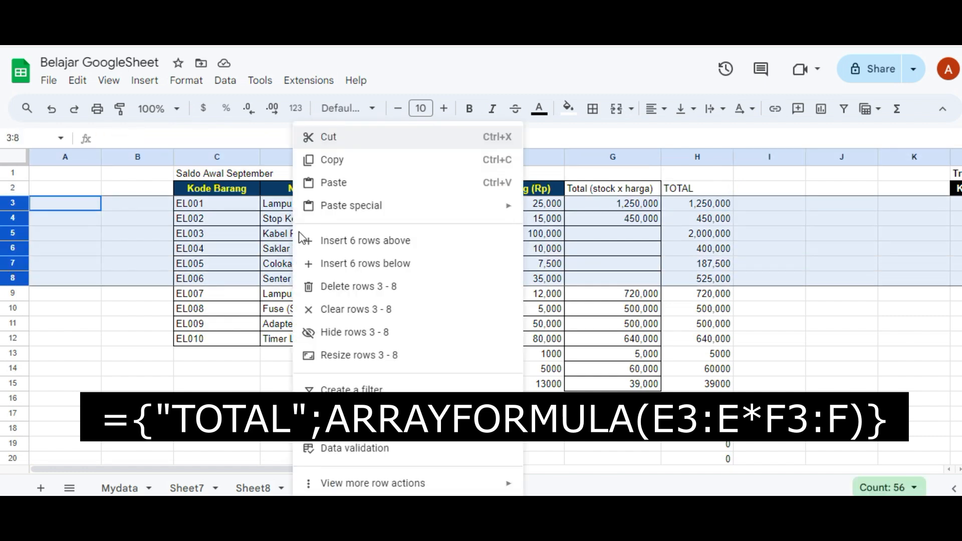
click(339, 286)
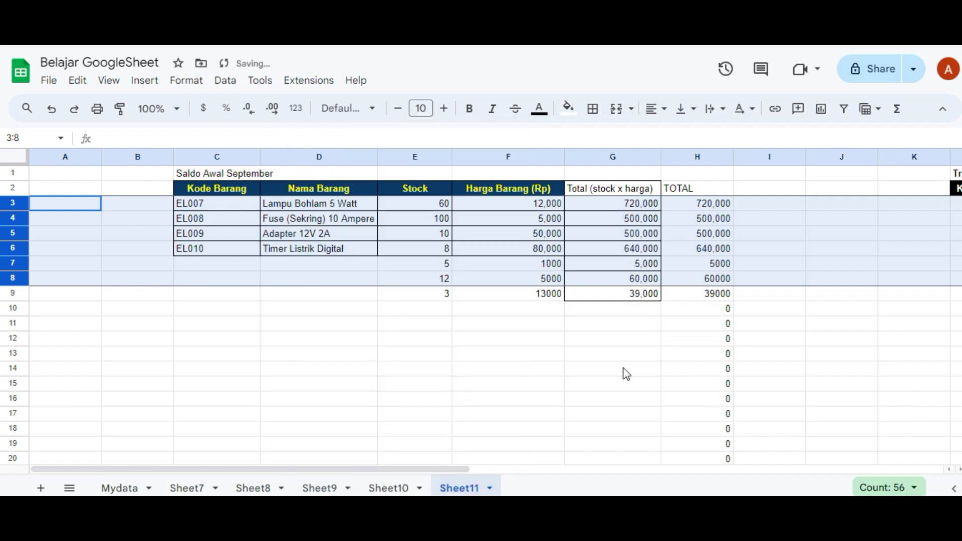
Examine the totals in G3:H9 and the first row below the data after the row deletion
click(626, 374)
drag(720, 208, 646, 297)
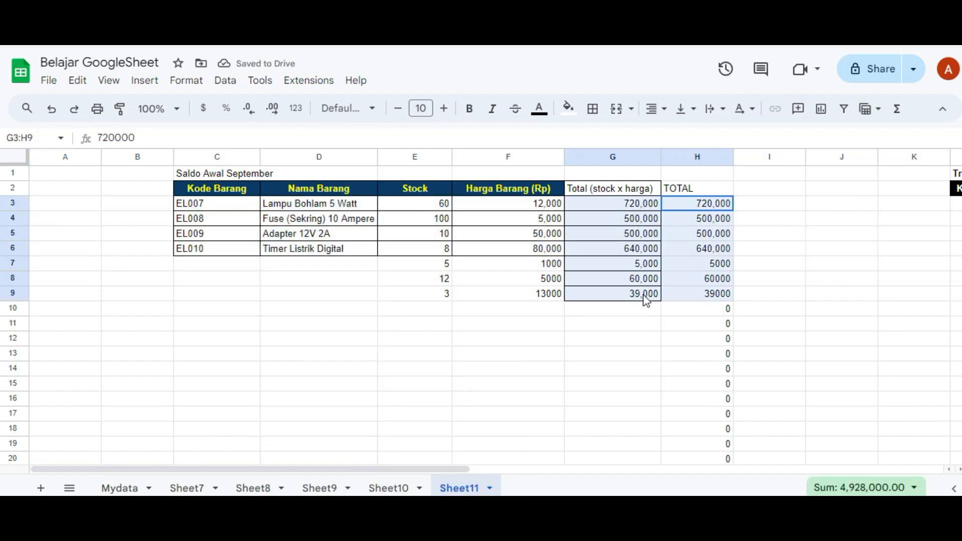
click(668, 310)
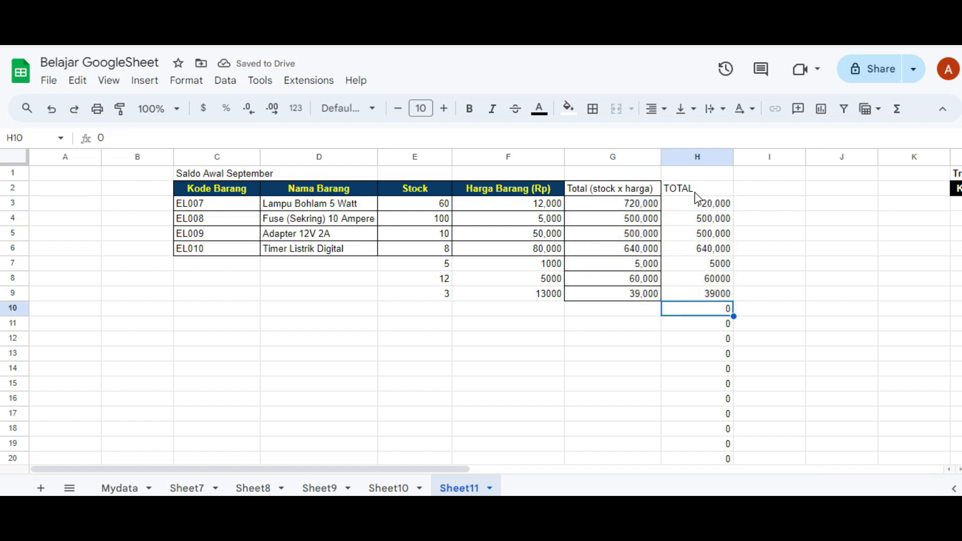
Center the headings in C2:H2 and apply all borders to that header row
click(670, 189)
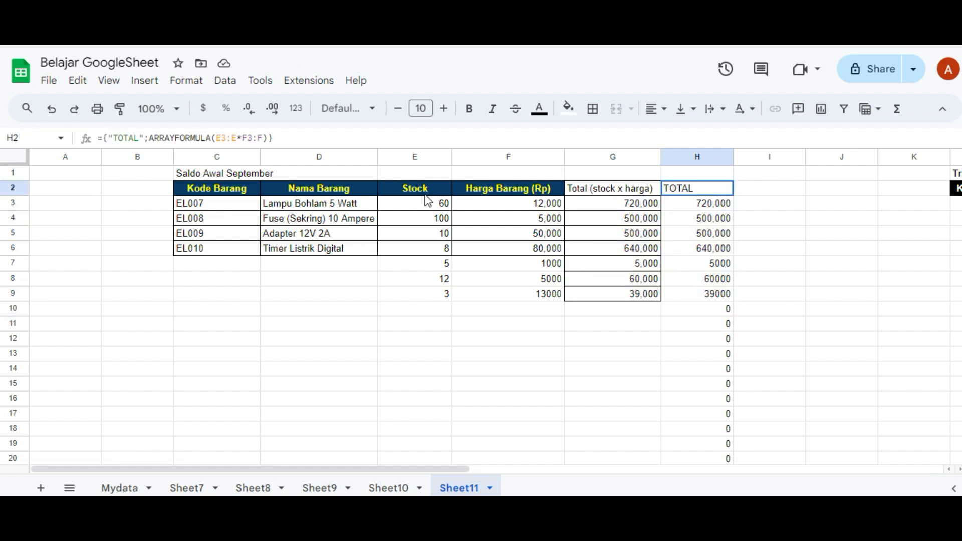
key(ctrl+shift+Left)
click(656, 110)
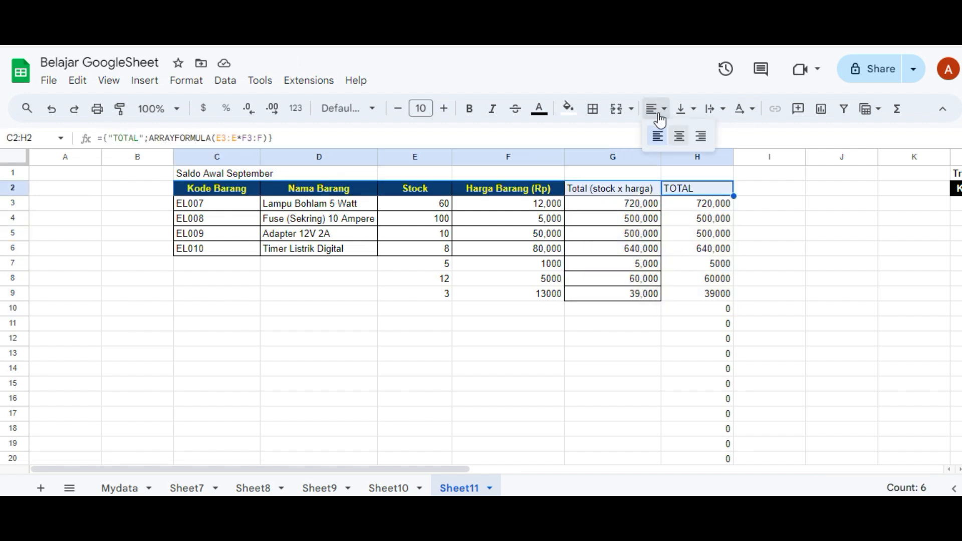
click(679, 136)
click(593, 109)
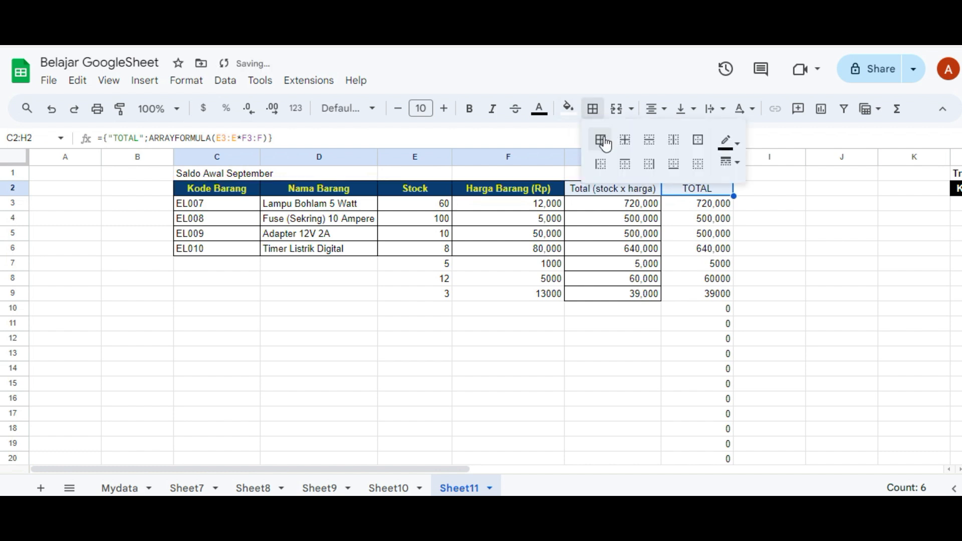
click(601, 141)
click(699, 278)
drag(704, 193, 215, 199)
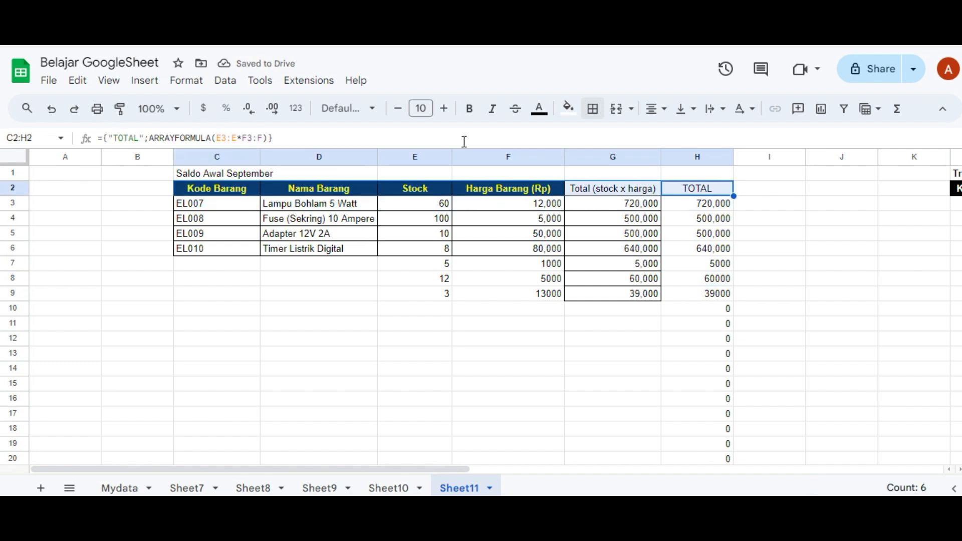
Undo the header borders, the header centering and the deletion of rows 3 to 8
click(697, 189)
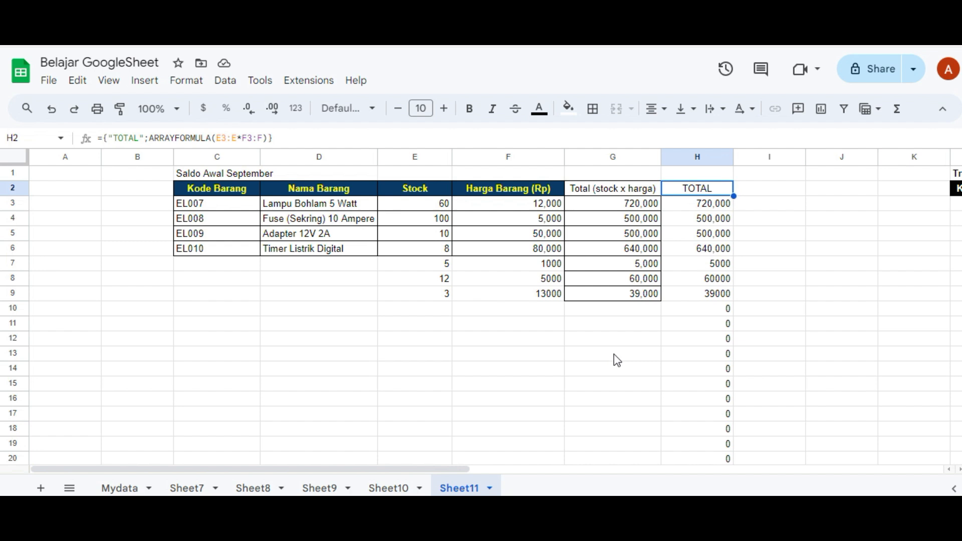
click(742, 224)
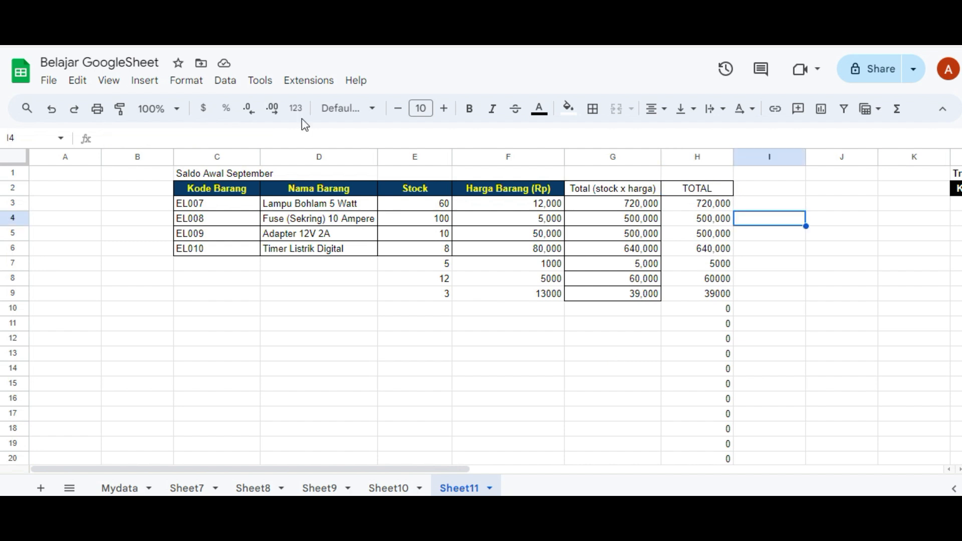
click(51, 109)
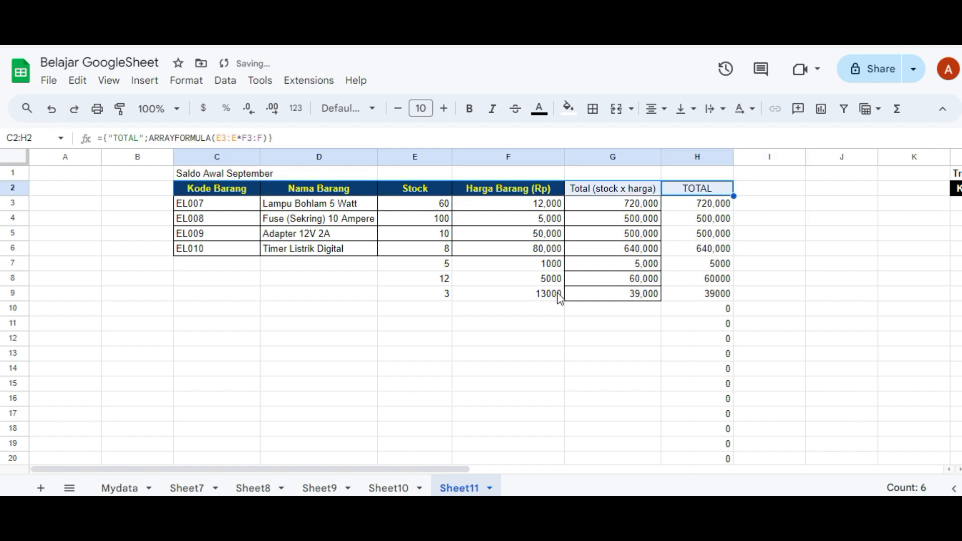
click(51, 109)
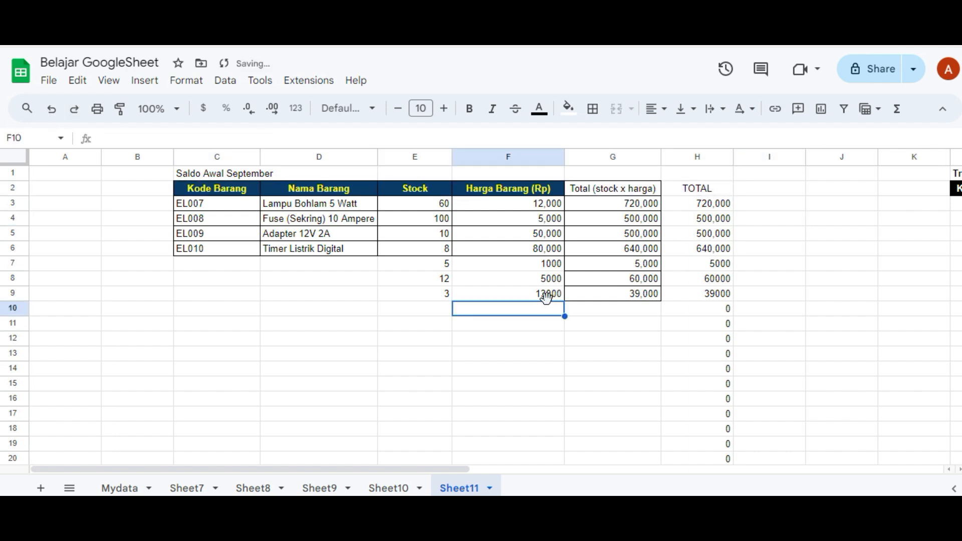
click(50, 117)
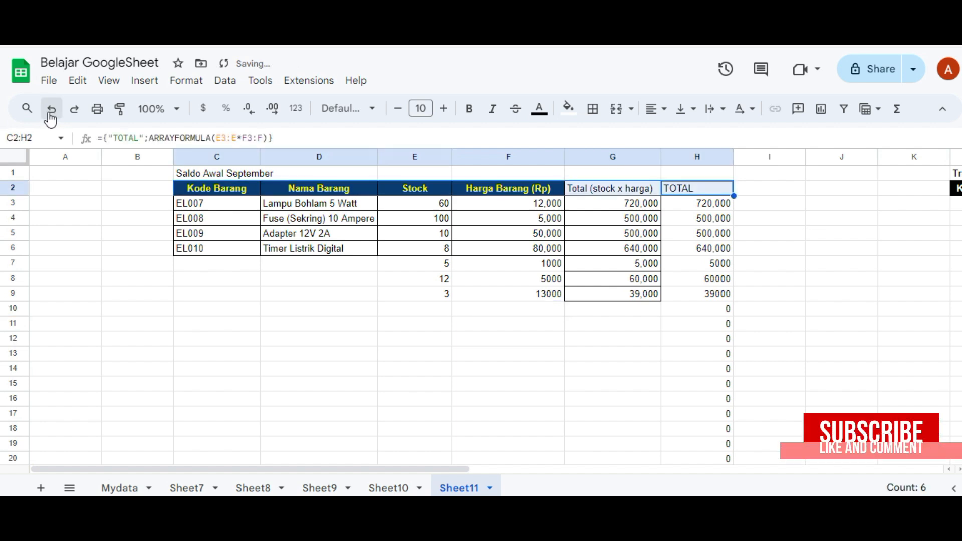
click(50, 115)
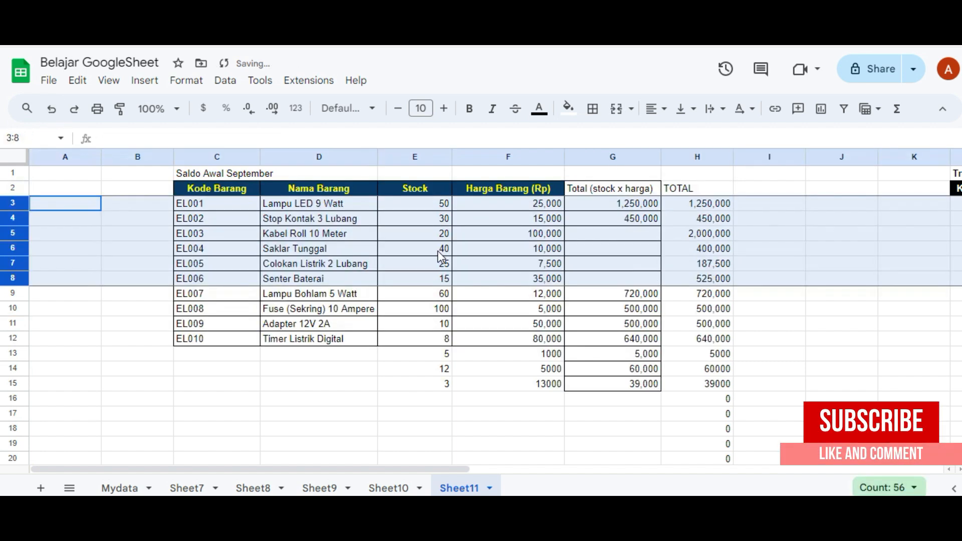
Check the contents of H3 and the array formula in H2 against the restored rows
click(438, 251)
click(699, 206)
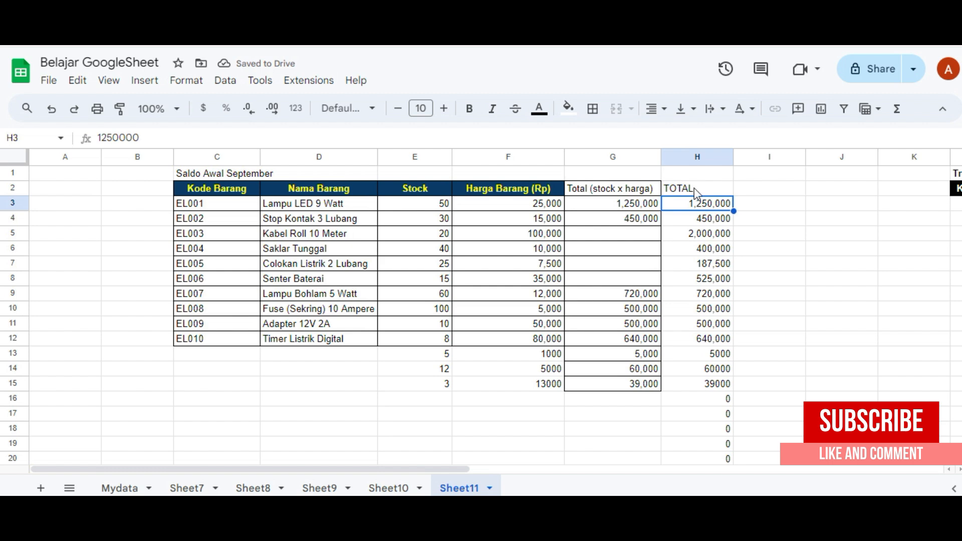
click(696, 189)
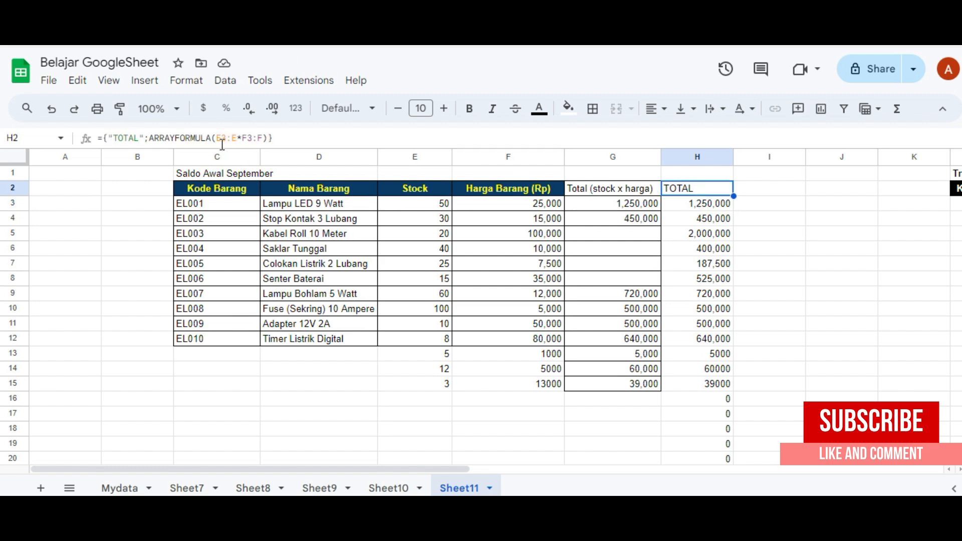
click(751, 207)
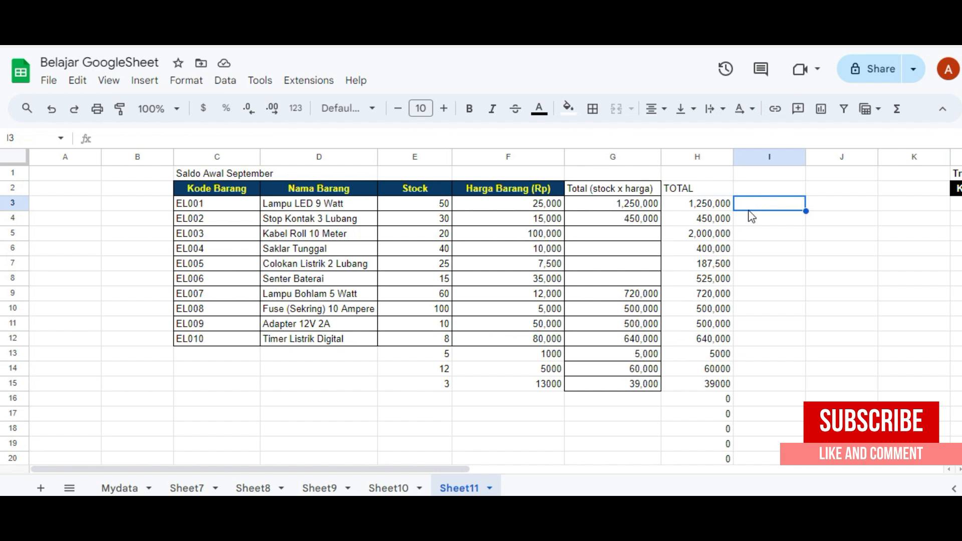
Rename the "Jumlah Beli" header in O2 of the Transaksi Bulan September table as "Penjualan"
key(Right)
key(Right)
key(Right)
key(Right)
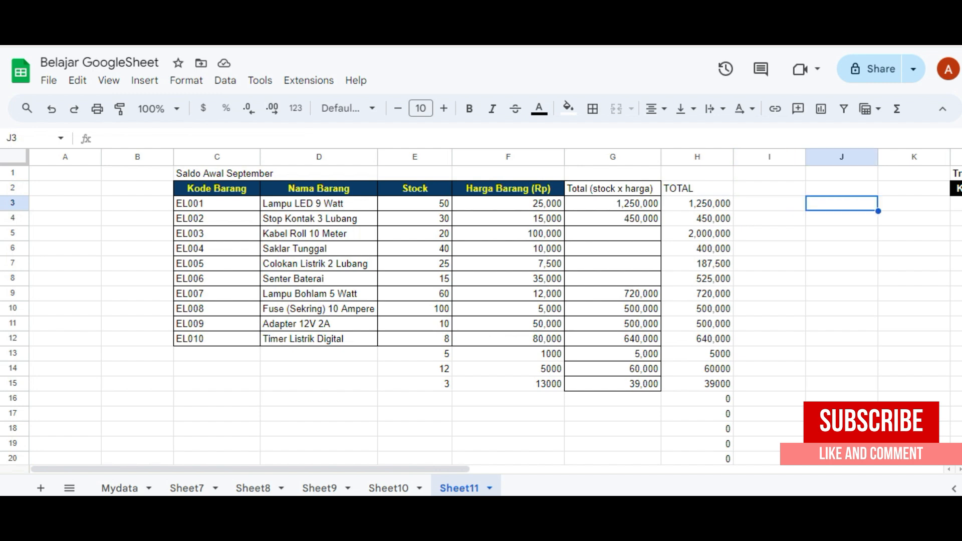
key(Right)
key(Right)
key(Right)
key(Left)
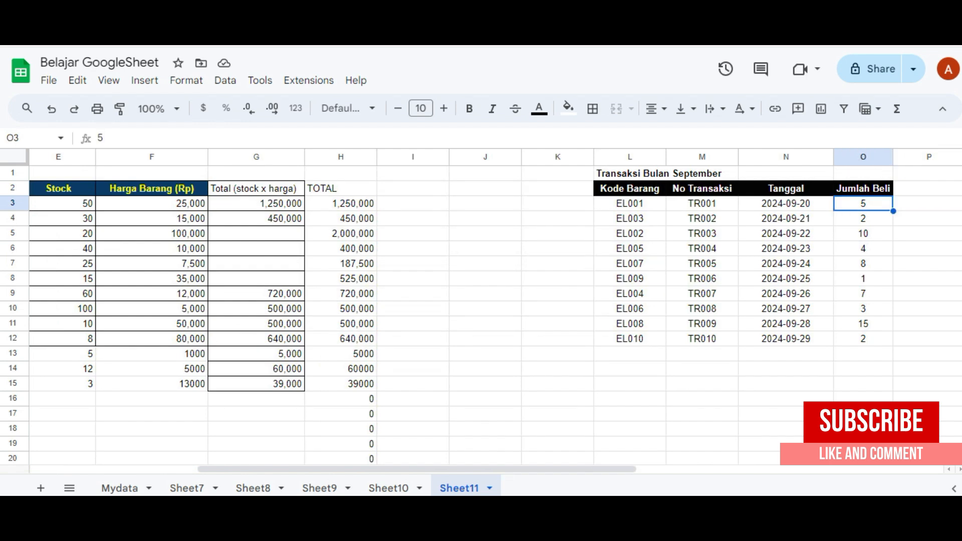
key(Up)
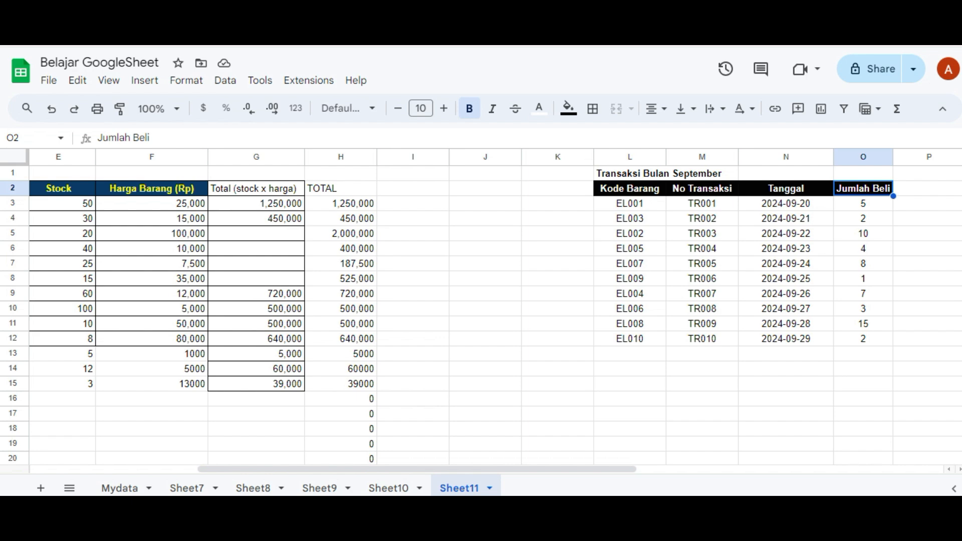
key(Up)
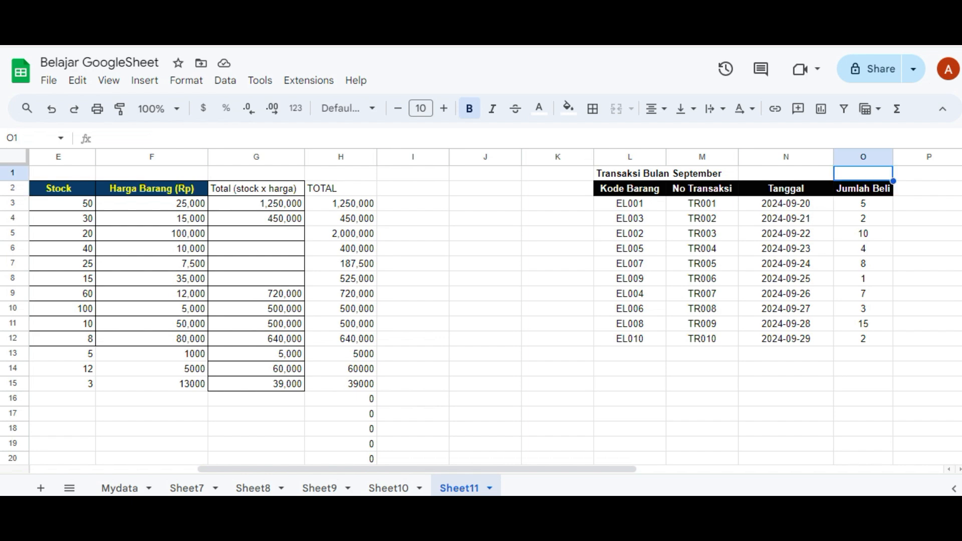
key(Down)
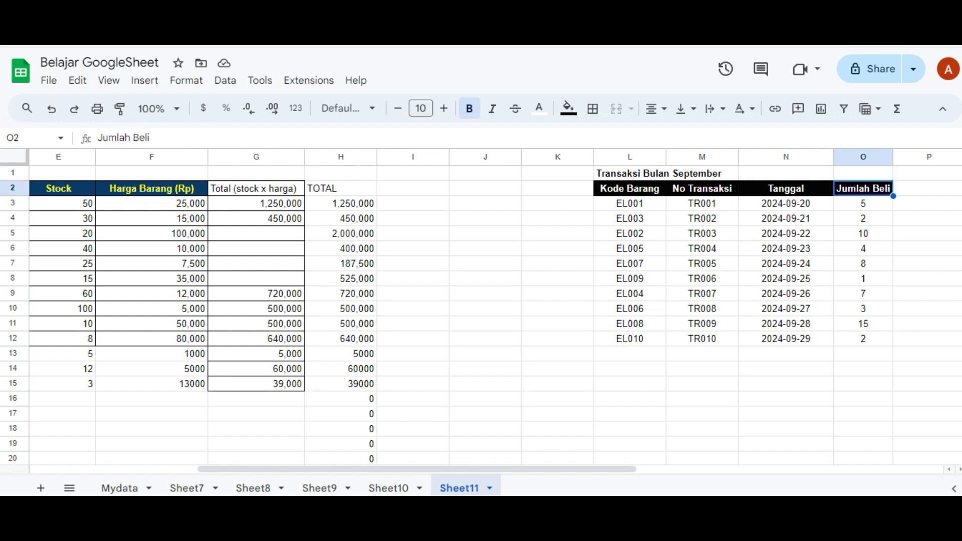
key(Down)
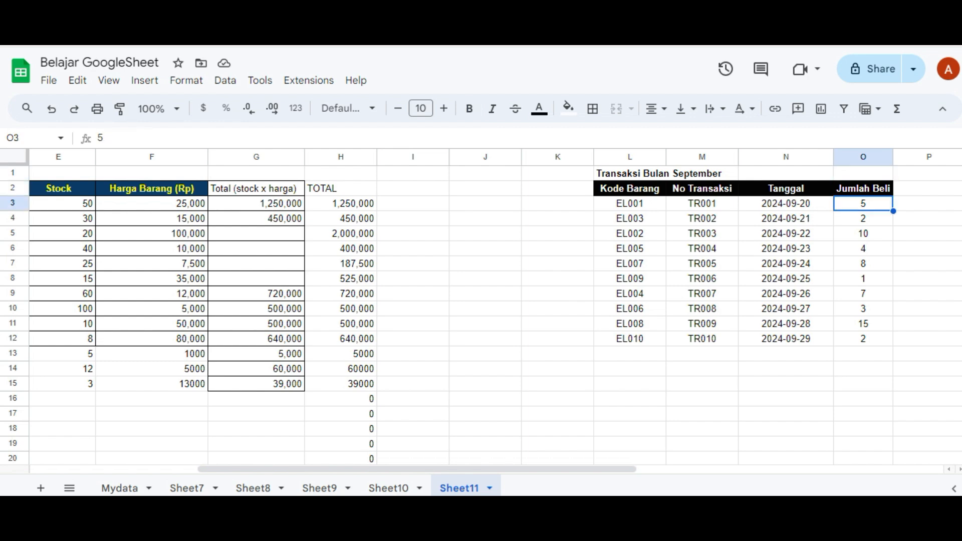
key(Up)
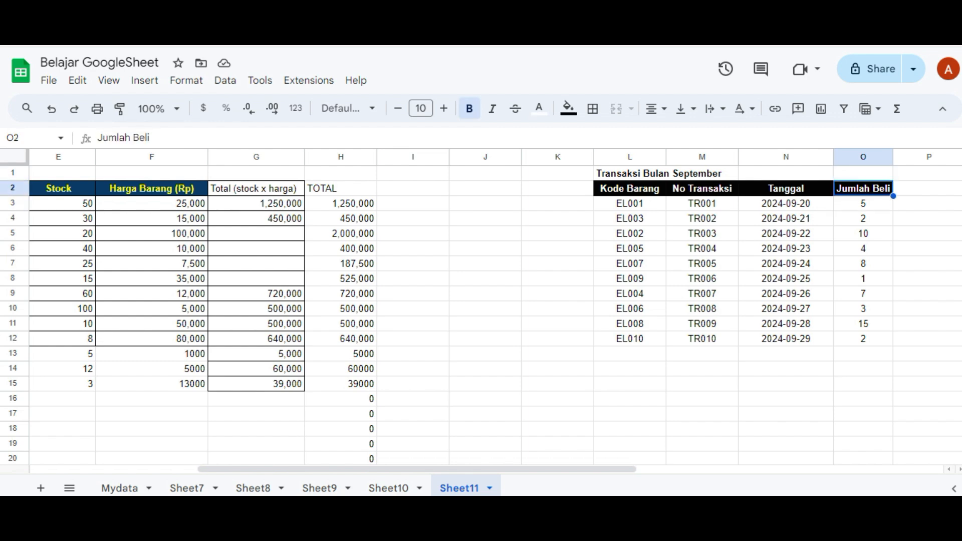
text(Penjualan)
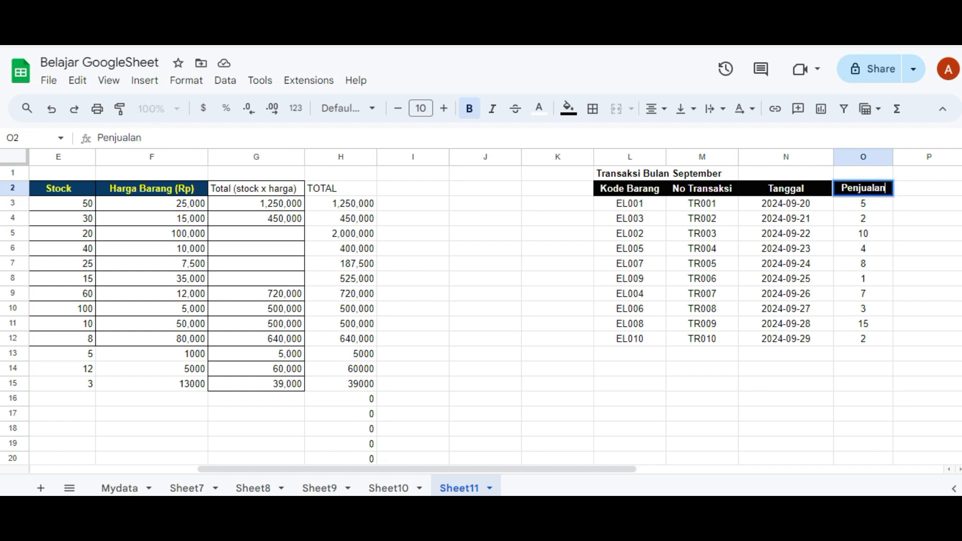
key(Return)
Look over row 3 of the Saldo Awal September table and the Transaksi Bulan September table
key(Left)
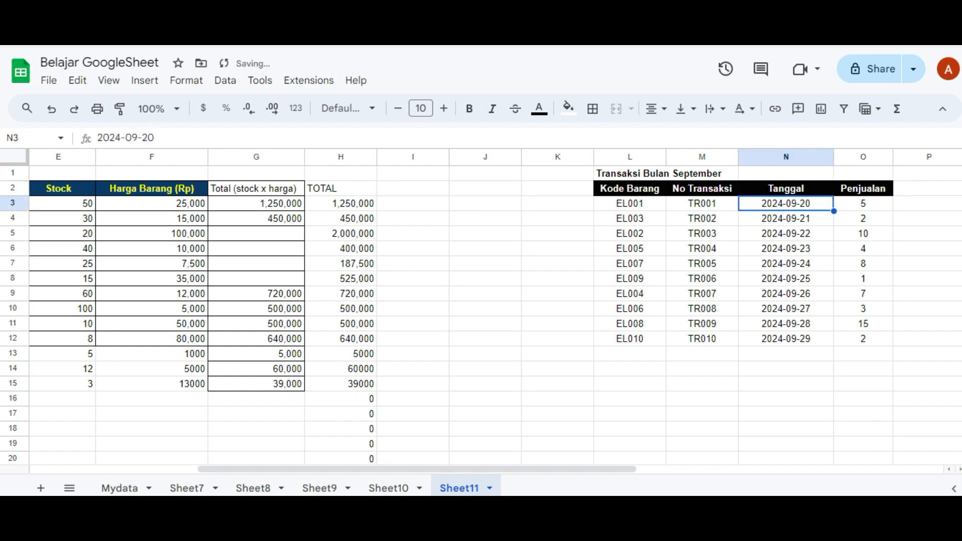
key(Left)
key(Left)
key(Left)
key(Left)
key(Left)
key(Left)
key(Left)
key(Left)
key(Left)
key(Left)
key(Left)
key(Left)
key(Left)
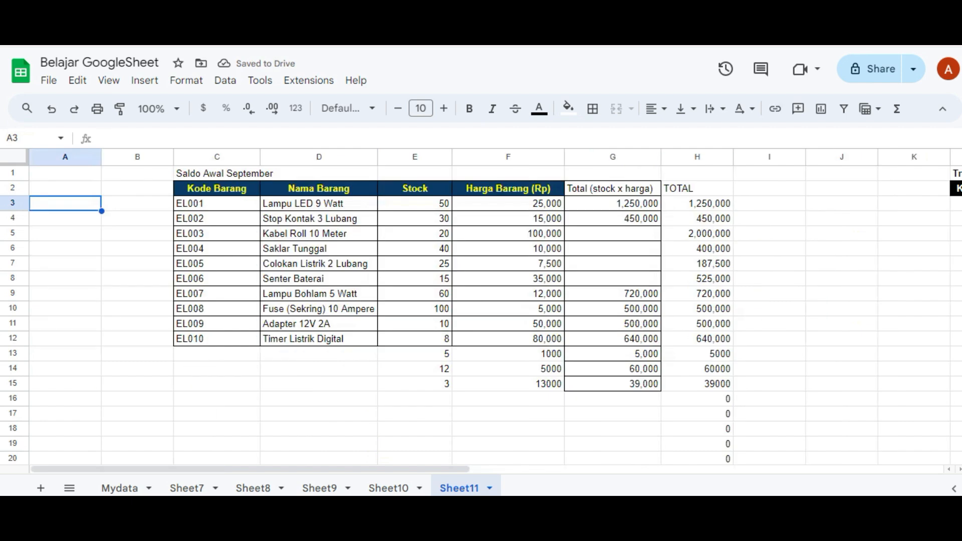
key(Right)
key(Right)
key(Right)
key(Right)
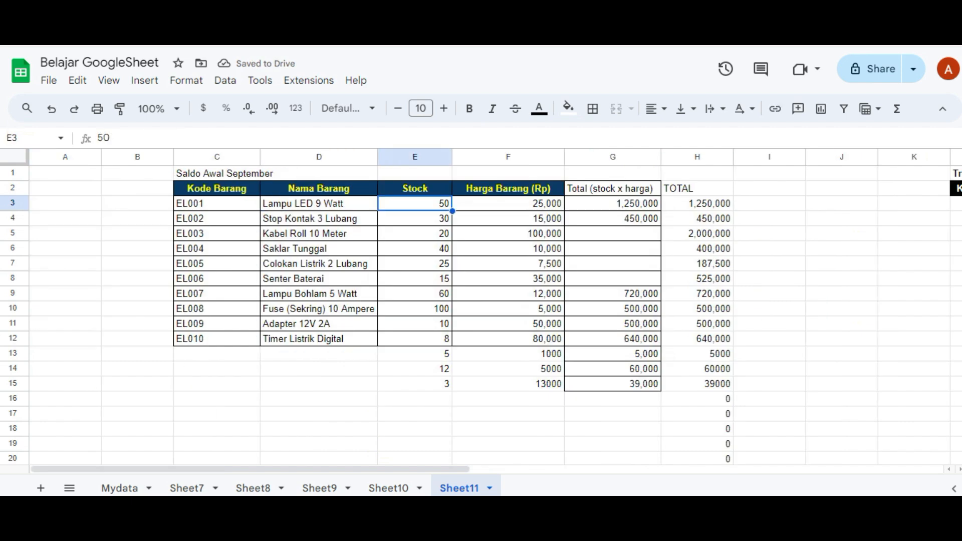
key(Right)
key(Right)
key(Right)
key(Right)
key(Right)
key(Right)
key(Right)
key(Right)
key(Right)
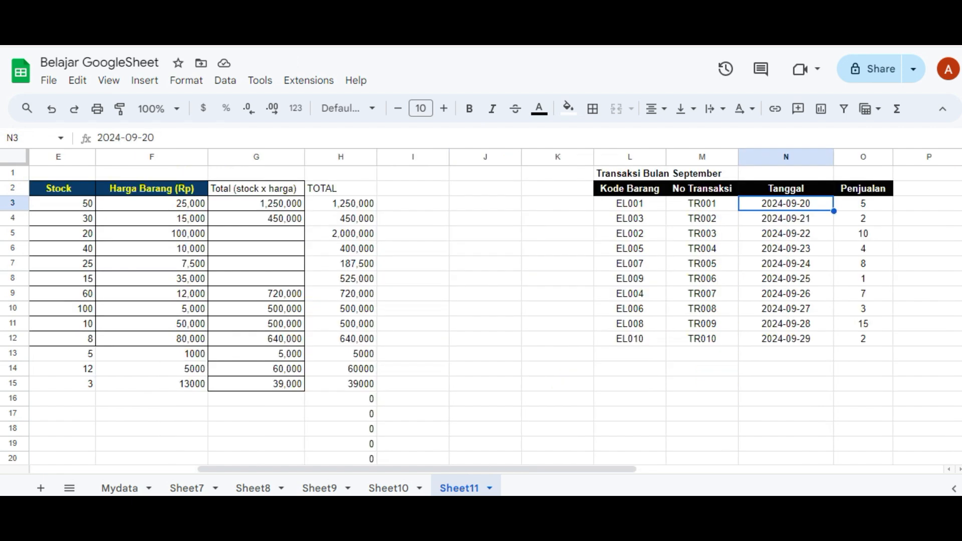
Look over the row 2 headers between the two tables, including the array formula in the TOTAL header cell
key(Left)
key(Left)
key(Left)
key(Left)
key(Left)
key(Up)
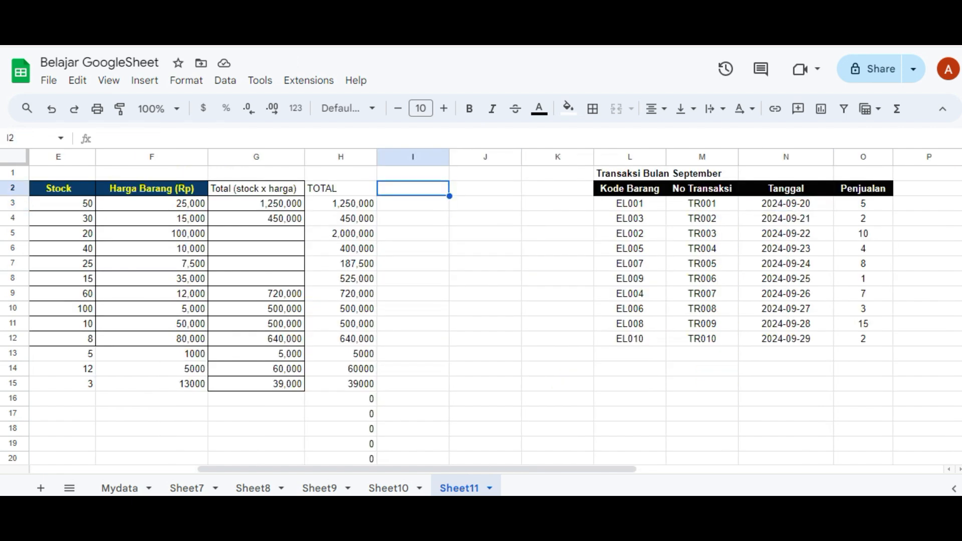
key(Left)
key(Left)
key(Right)
key(Right)
key(Left)
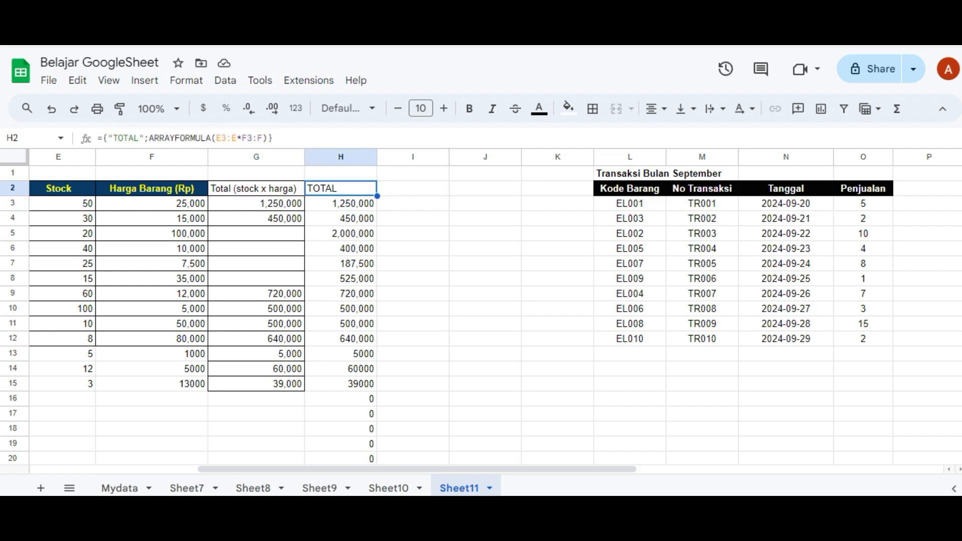
key(Left)
key(Left)
key(Left)
Add the header "penjualan" in I2, beside the TOTAL column
key(Right)
key(Right)
key(Right)
key(Right)
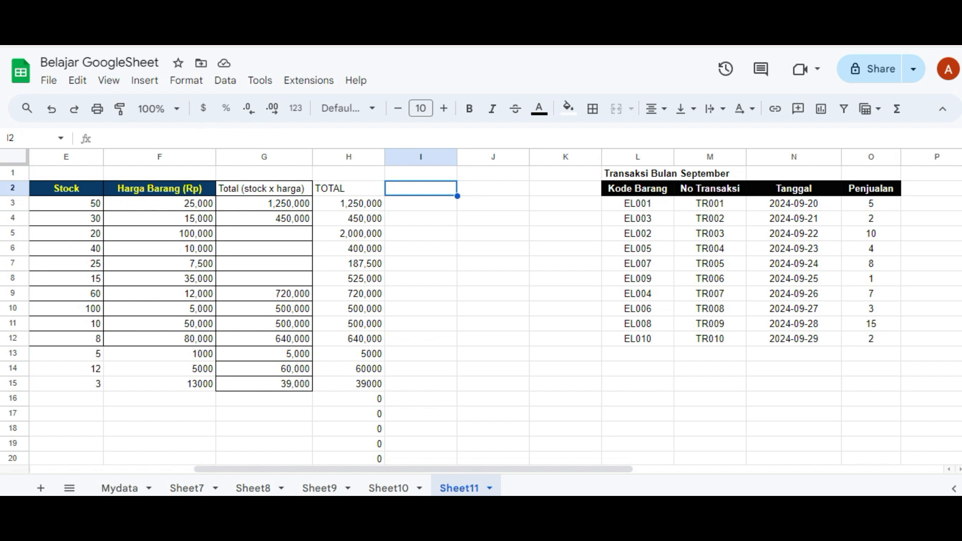
text(penjuL)
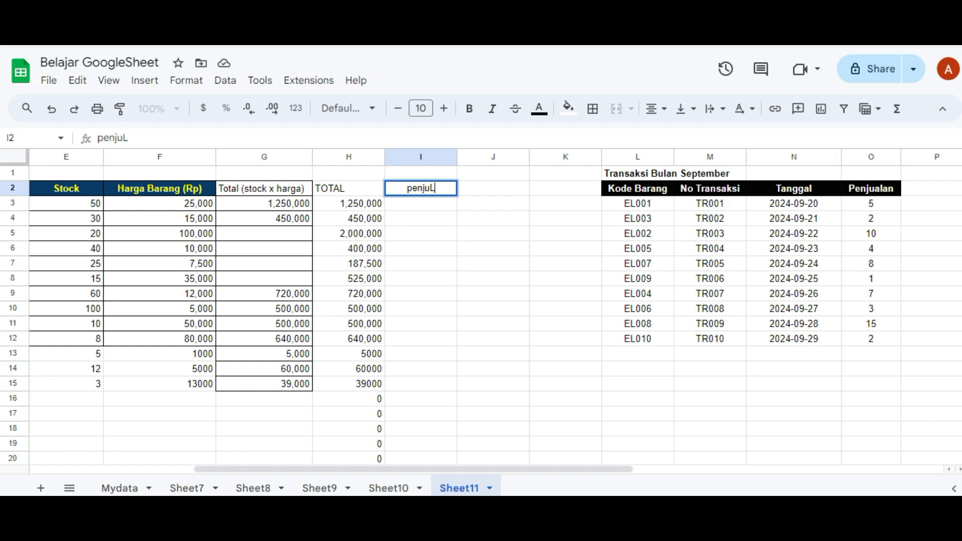
key(BackSpace)
text(alan)
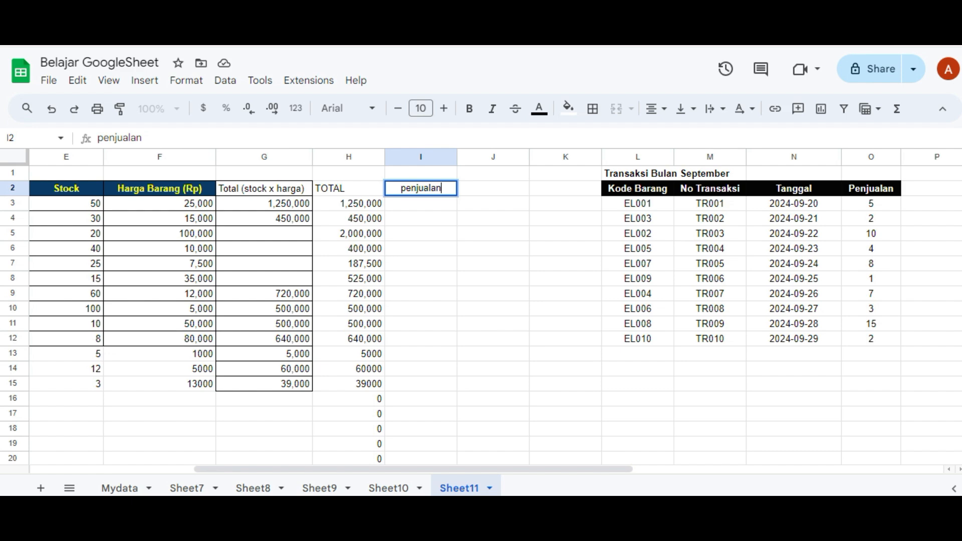
click(710, 203)
Start a VLOOKUP formula in I3 with the first Kode Barang cell of the stock table, C3, as search key
scroll(711, 204, right, 1)
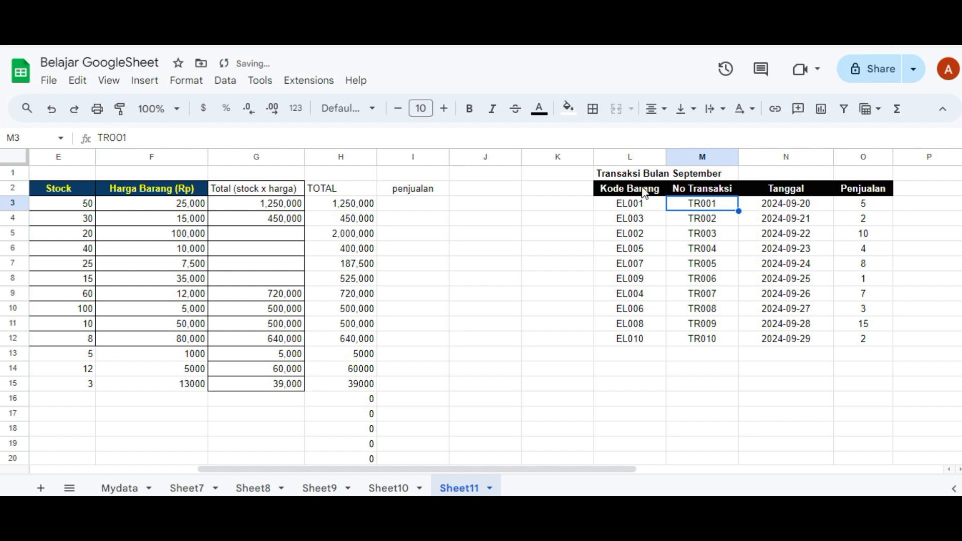
drag(641, 190, 702, 203)
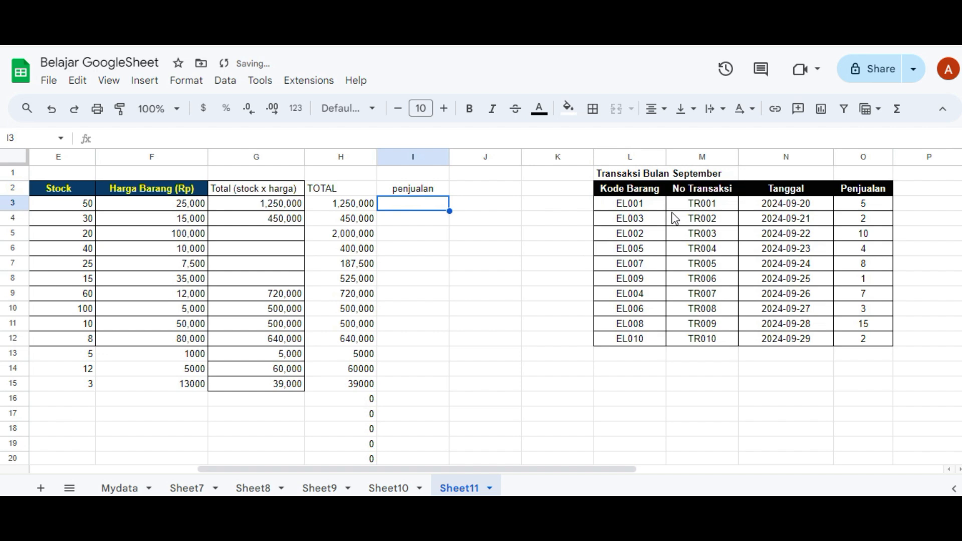
text(=vlo)
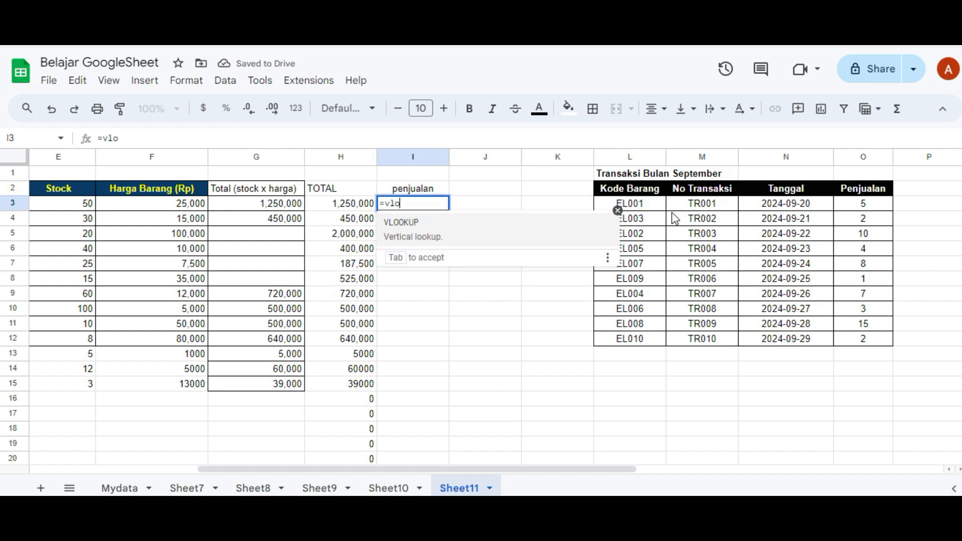
key(Tab)
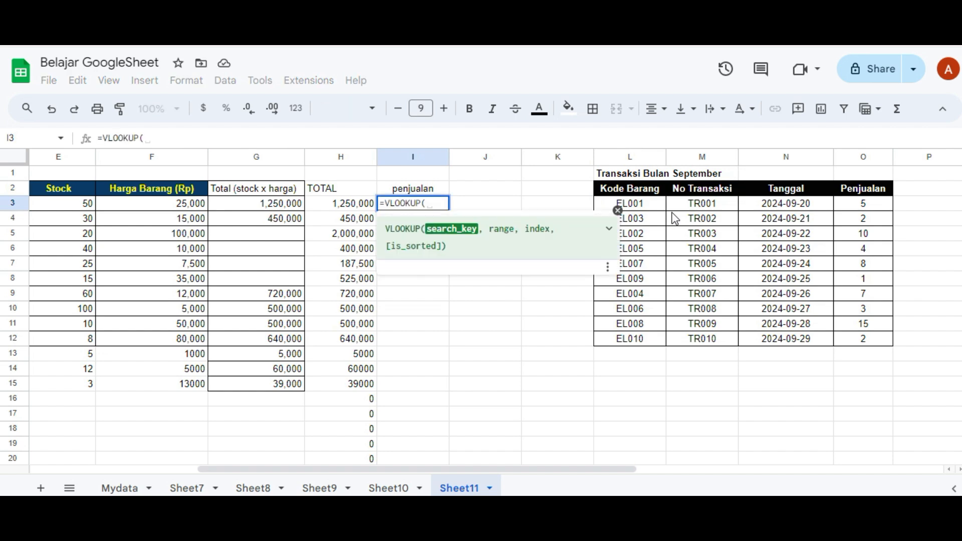
key(Left)
key(Left)
key(Left)
key(Left)
key(Left)
key(Left)
key(Left)
key(Left)
key(Right)
key(Right)
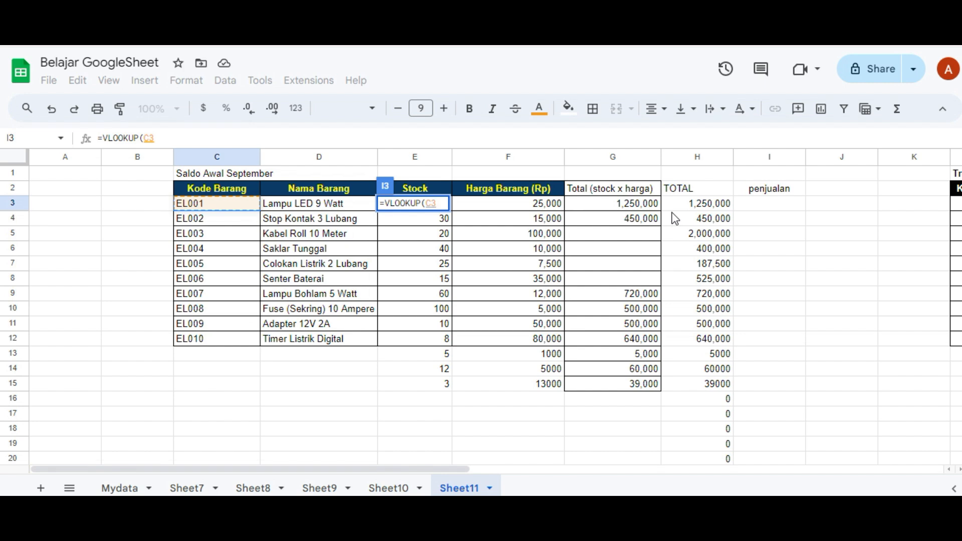
Extend the VLOOKUP search key to all item codes as the absolute range $C$3:$C$12
key(shift+Down)
key(shift+Down)
key(shift+Down)
key(shift+Down)
key(shift+Down)
key(shift+Down)
key(shift+Down)
key(shift+Down)
key(shift+Down)
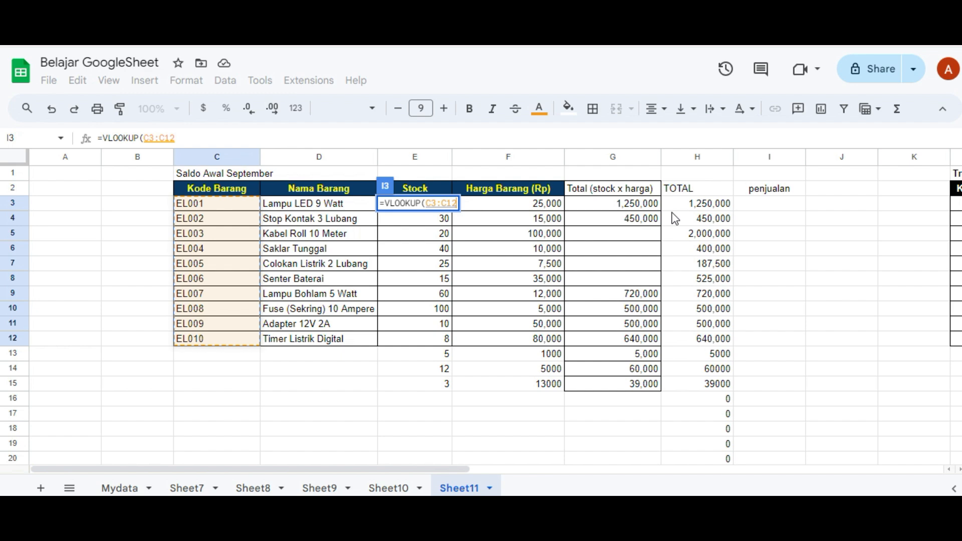
key(F4)
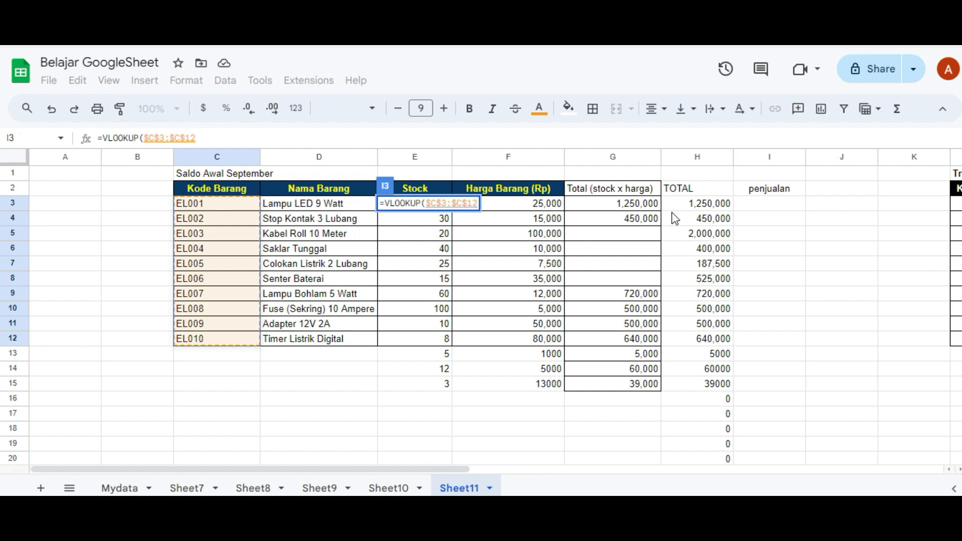
text(,)
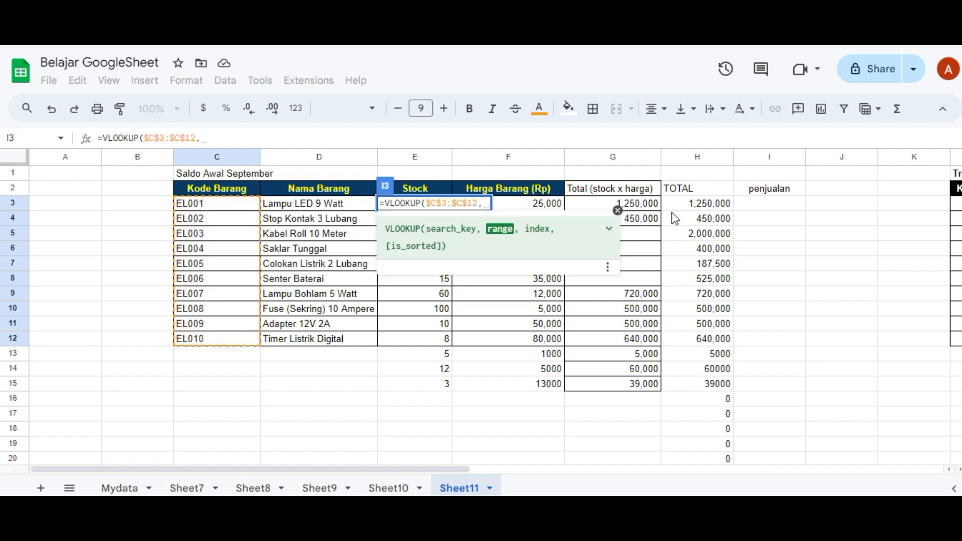
Complete the VLOOKUP in I3 with the absolute transaction range $L$3:$O$12, index 4 and is_sorted 0
key(Right)
key(Right)
key(Right)
key(Right)
key(Right)
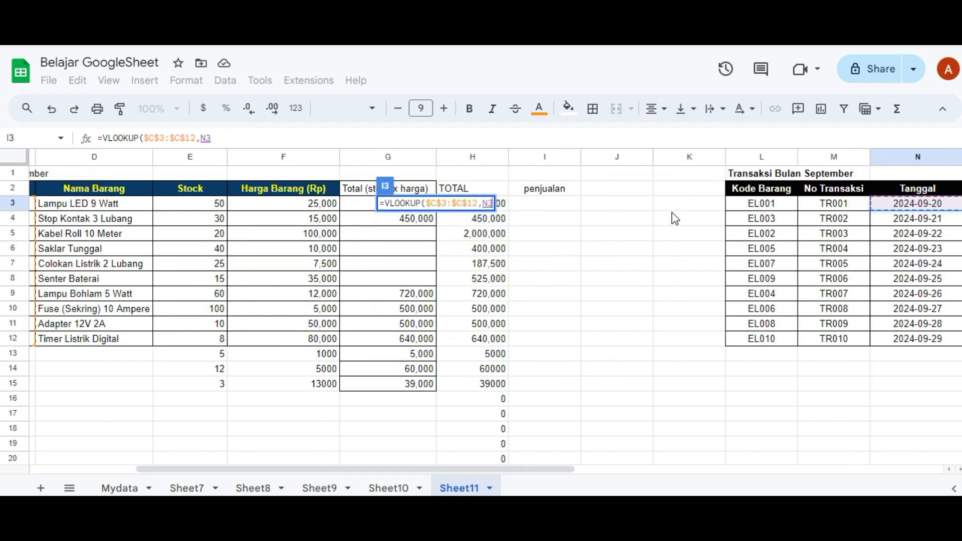
key(Left)
key(Left)
key(shift+Right)
key(shift+Right)
key(shift+Right)
key(shift+Right)
key(shift+Right)
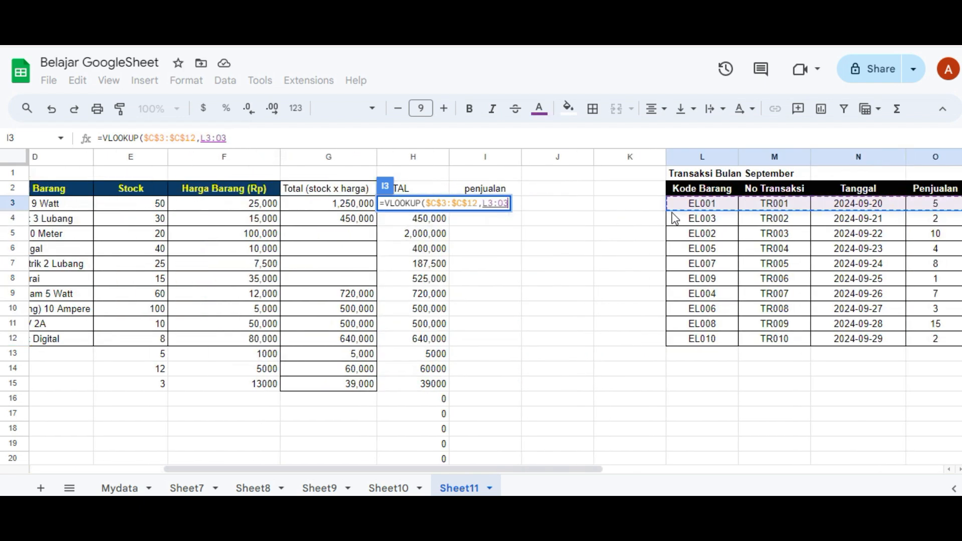
key(shift+Left)
key(shift+Down)
key(shift+Down)
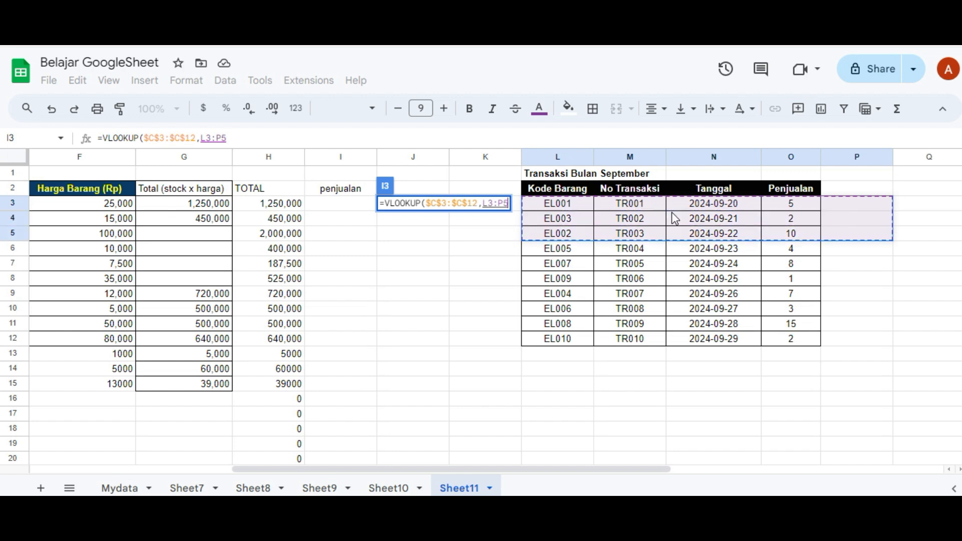
key(shift+Left)
key(shift+Left)
key(shift+Right)
key(shift+Down)
key(shift+Down)
key(shift+Down)
key(shift+Down)
key(shift+Down)
key(shift+Down)
key(shift+Down)
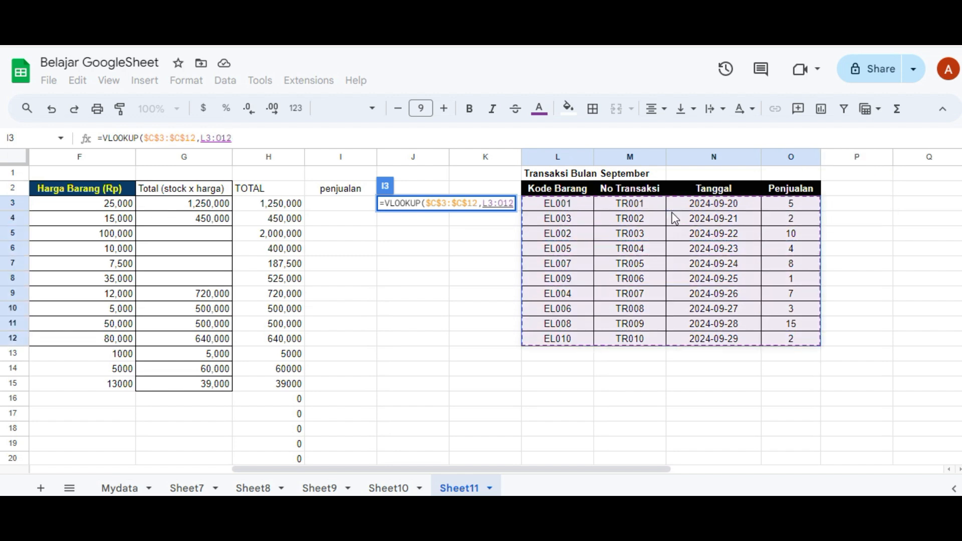
key(F4)
text(,)
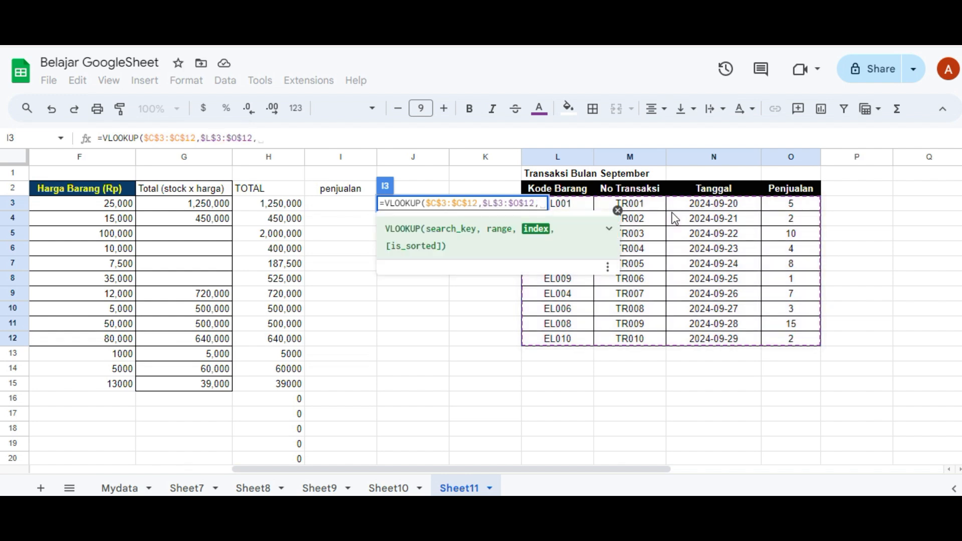
text(4,0)
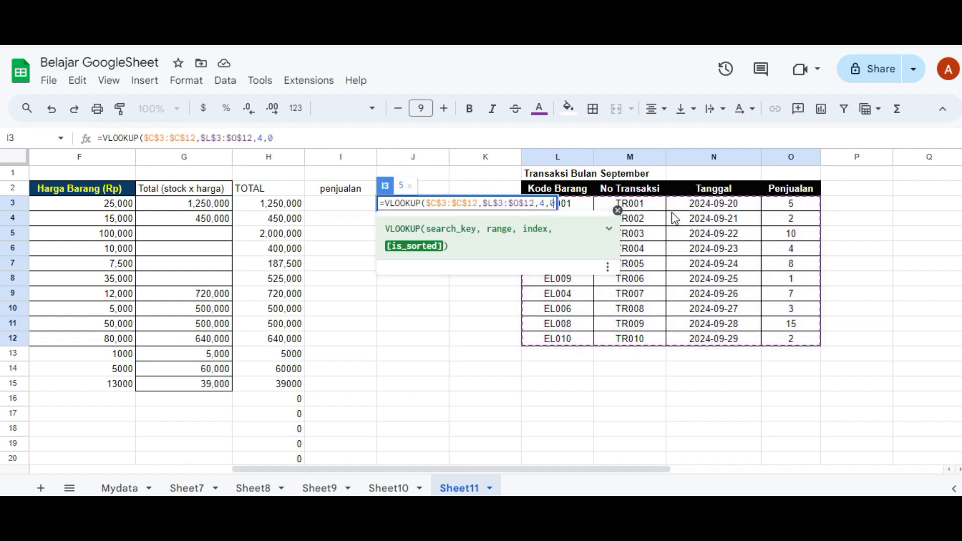
key(Return)
Copy the VLOOKUP formula from I3 down to I4:I15
key(Up)
key(ctrl+c)
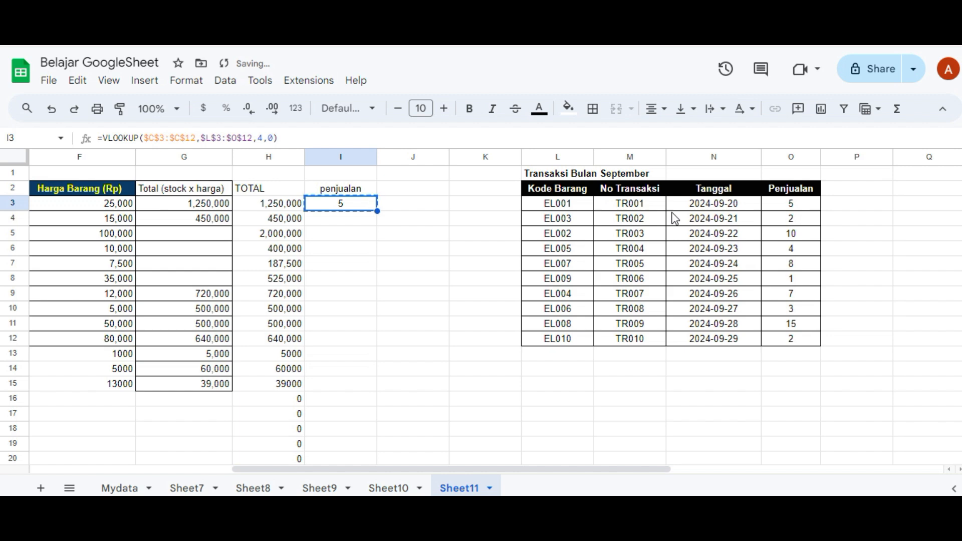
key(Down)
key(shift+Down)
key(shift+Down)
key(shift+Down)
key(shift+Down)
key(shift+Down)
key(shift+Down)
key(shift+Down)
key(shift+Down)
key(shift+Down)
key(shift+Down)
key(shift+Down)
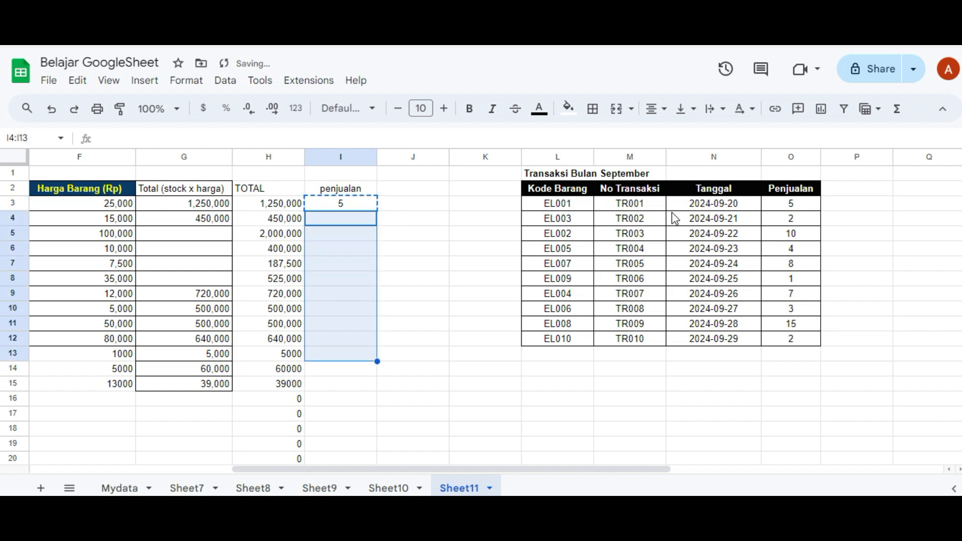
key(ctrl+v)
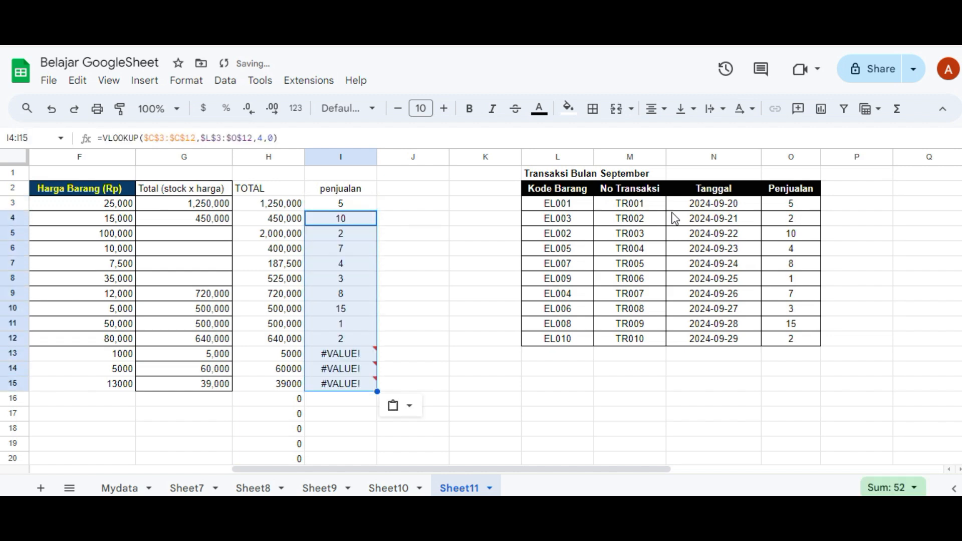
Check the penjualan header and the VLOOKUP formula in I3 against the filled column
key(Up)
key(Up)
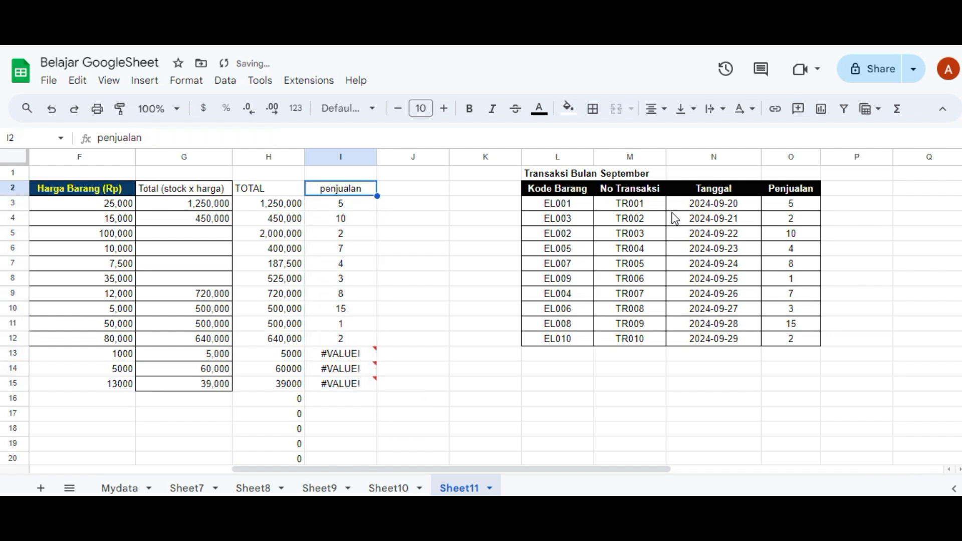
key(Down)
key(Right)
key(Left)
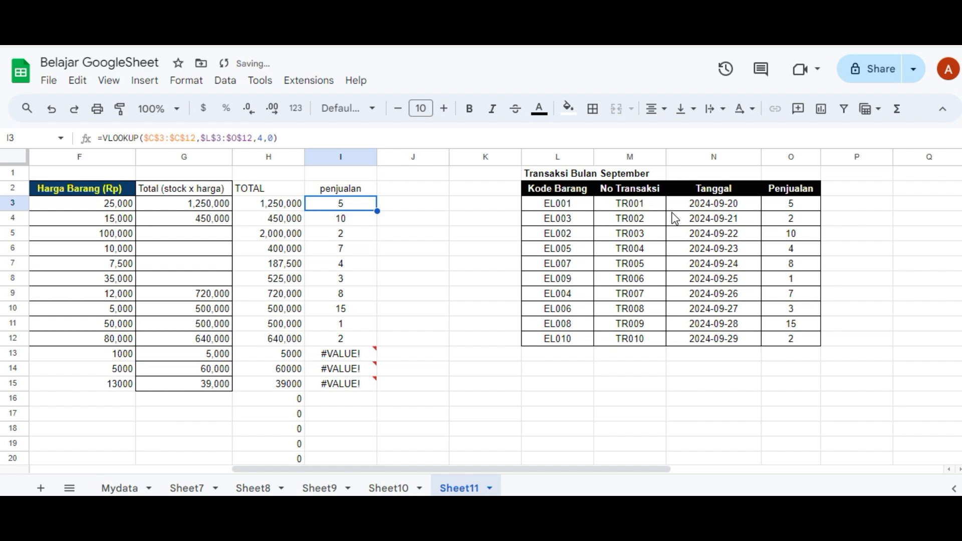
key(Right)
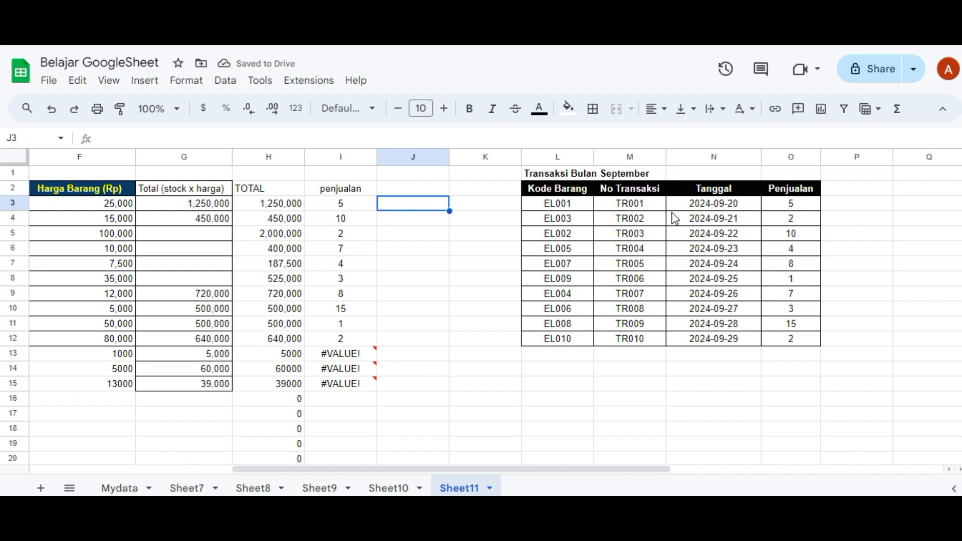
key(Left)
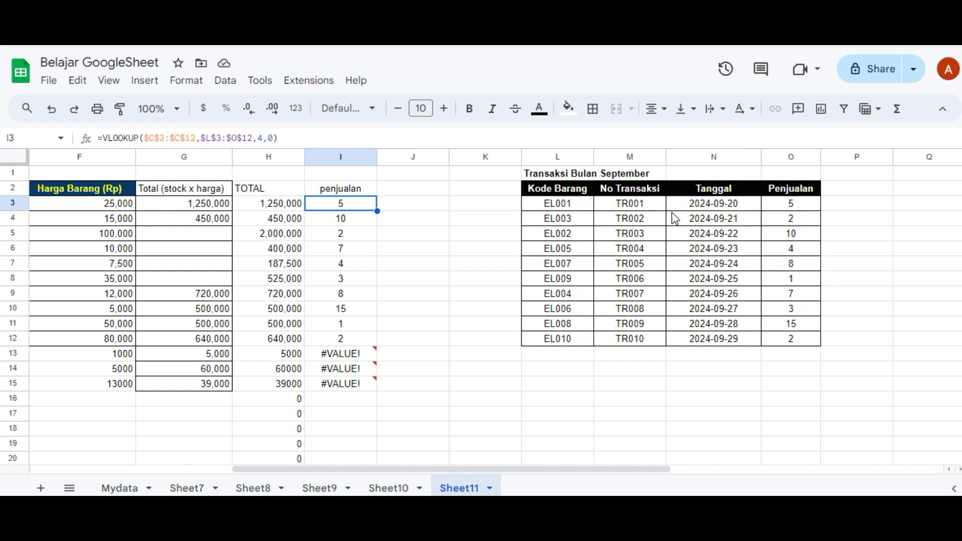
Try to copy the VLOOKUP formula from cell I3 into J3
key(ctrl+c)
click(404, 208)
click(328, 140)
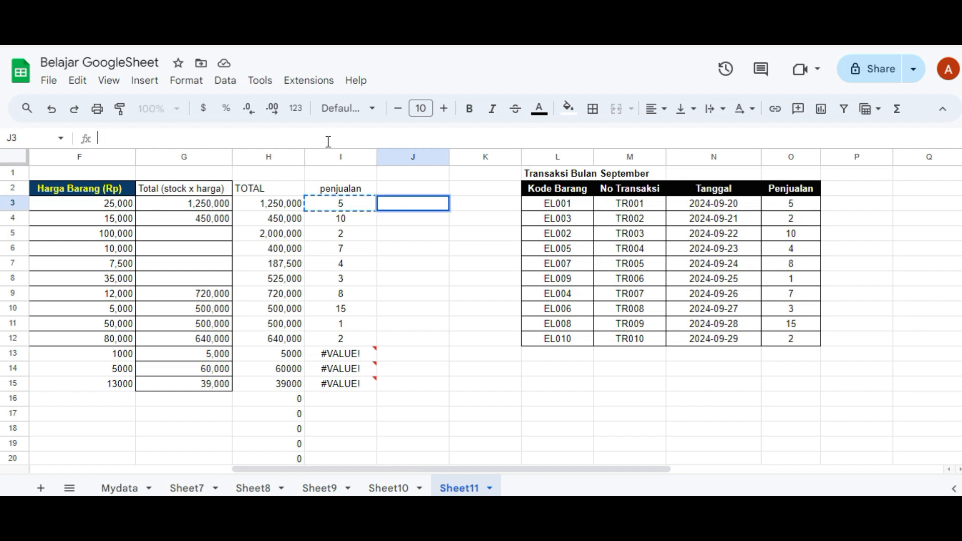
text(5)
key(Return)
click(414, 208)
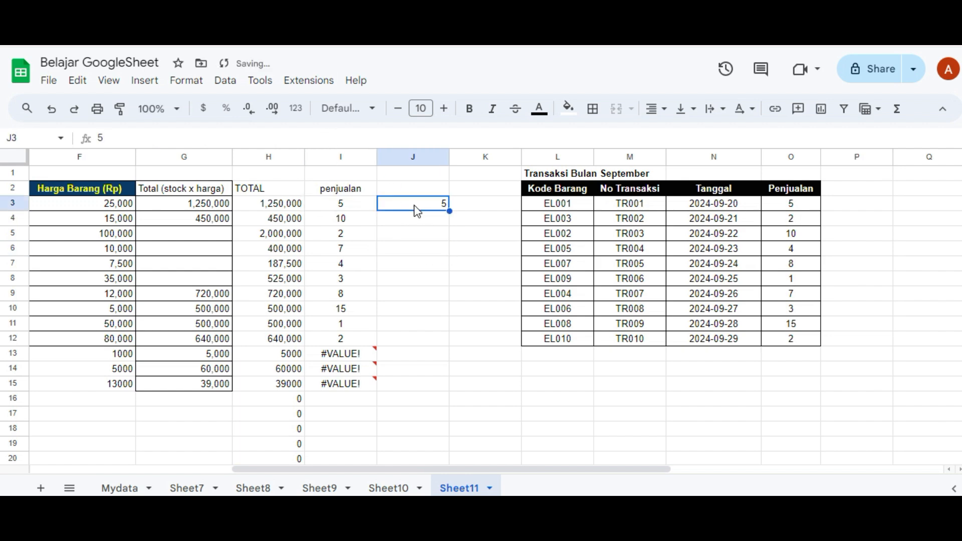
Copy the full formula text of I3 into J3 as =VLOOKUP($C$3:$C$12,$L$3:$O$12,4,0), replacing the cell's contents
click(340, 209)
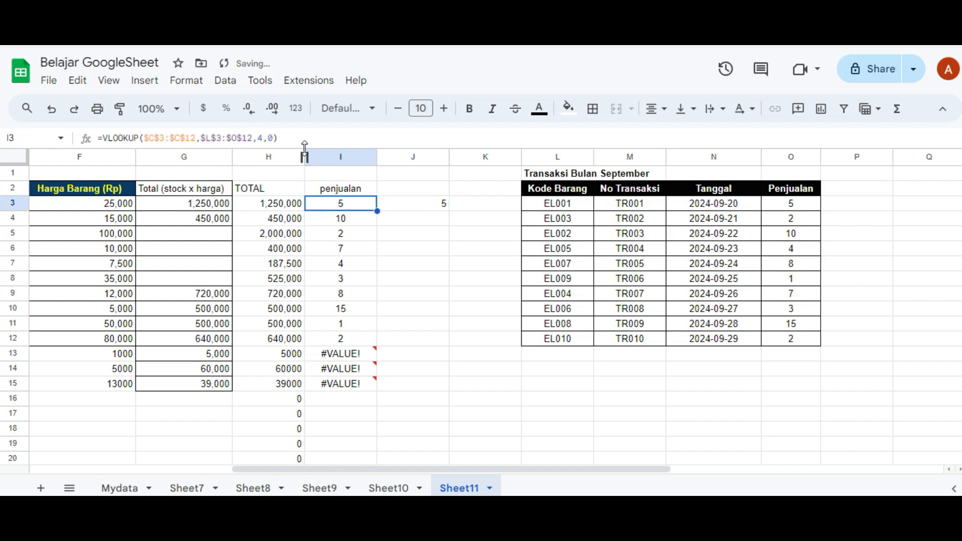
triple_click(178, 139)
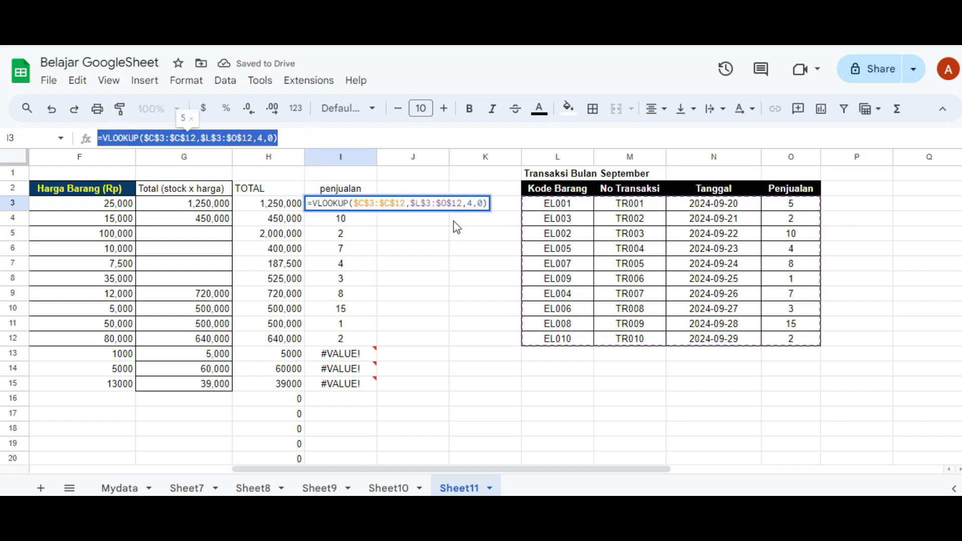
click(426, 206)
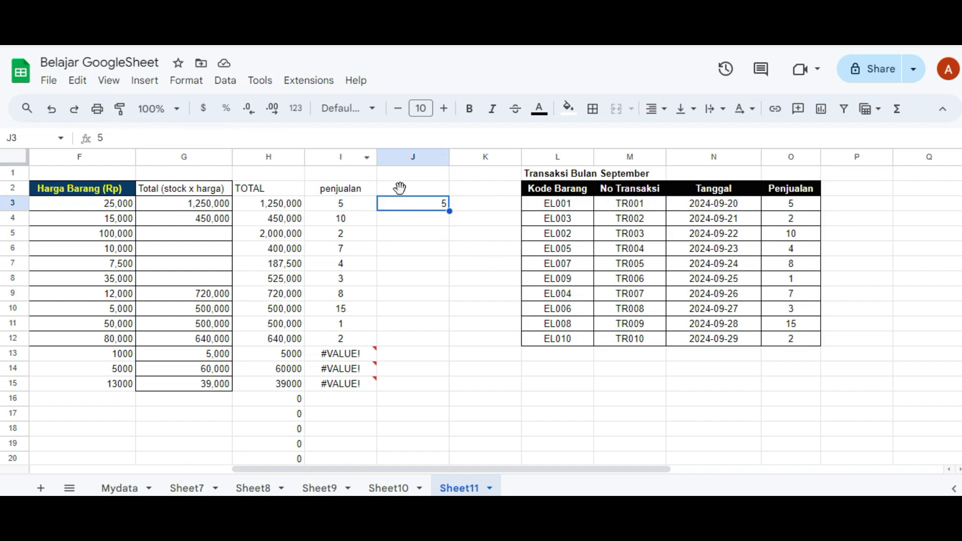
drag(300, 139, 55, 142)
key(ctrl+v)
key(Tab)
click(443, 309)
click(414, 206)
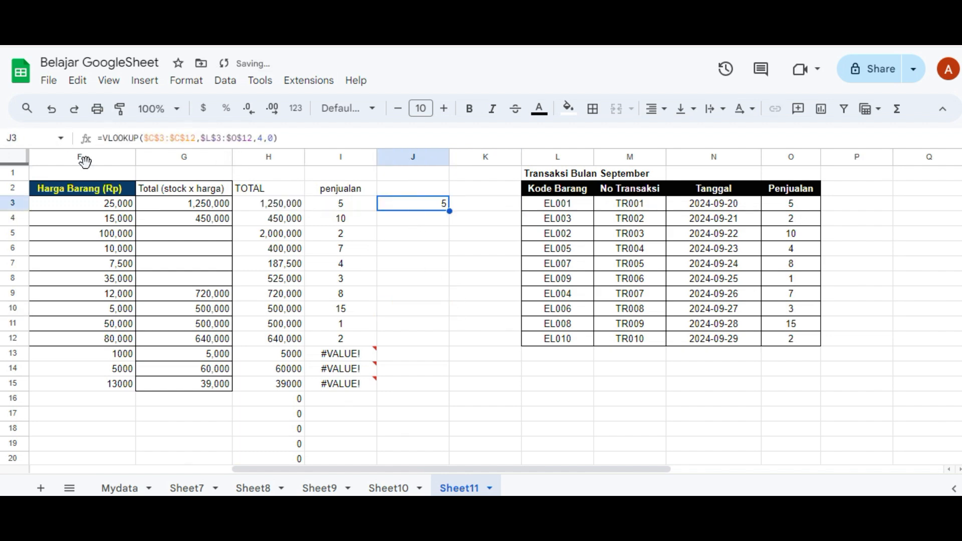
Wrap the VLOOKUP formula in J3 in ARRAYFORMULA, including the outer closing parenthesis
click(103, 139)
text(array)
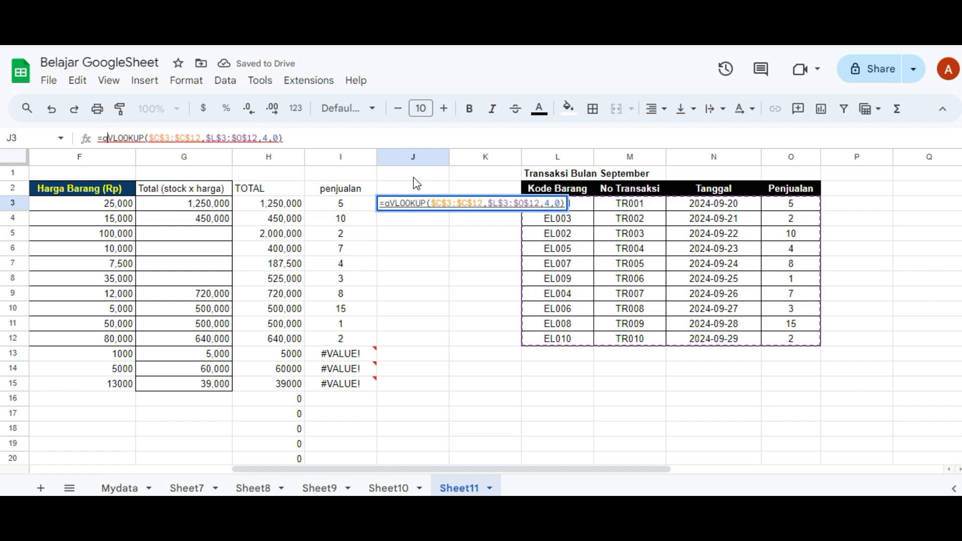
text(form)
text(la)
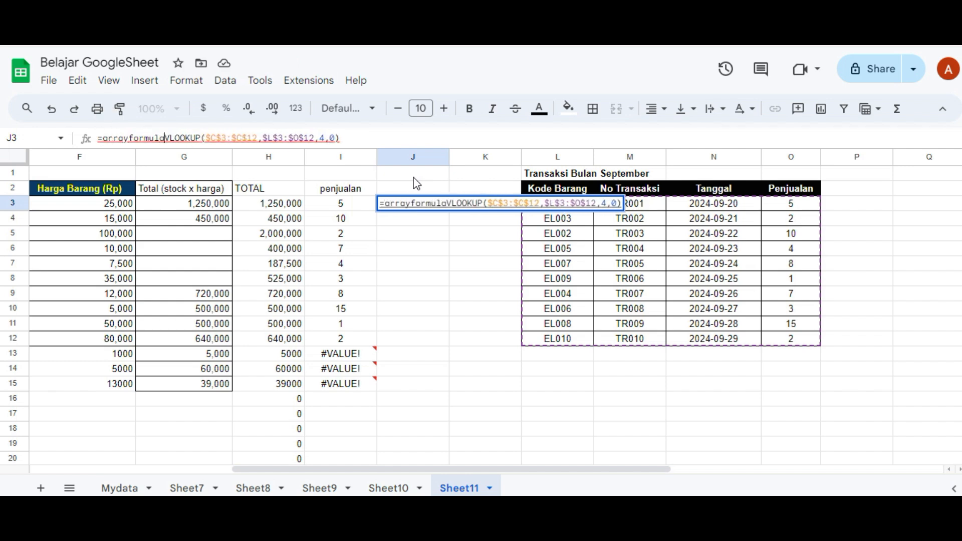
text(()
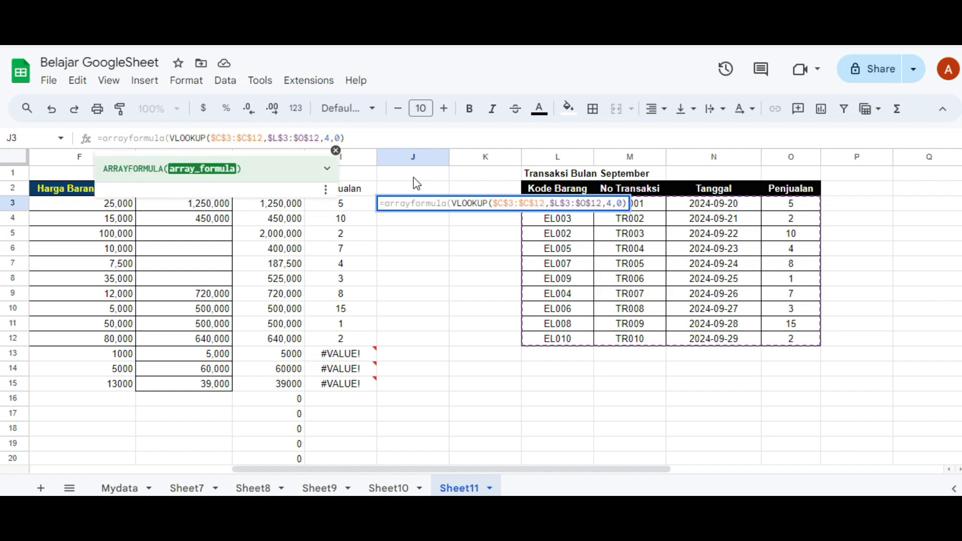
key(End)
text())
Change the VLOOKUP search key in J3 from absolute references to the relative range C3:C12
key(Left)
key(Left)
key(Left)
key(Left)
key(Left)
key(Left)
key(Left)
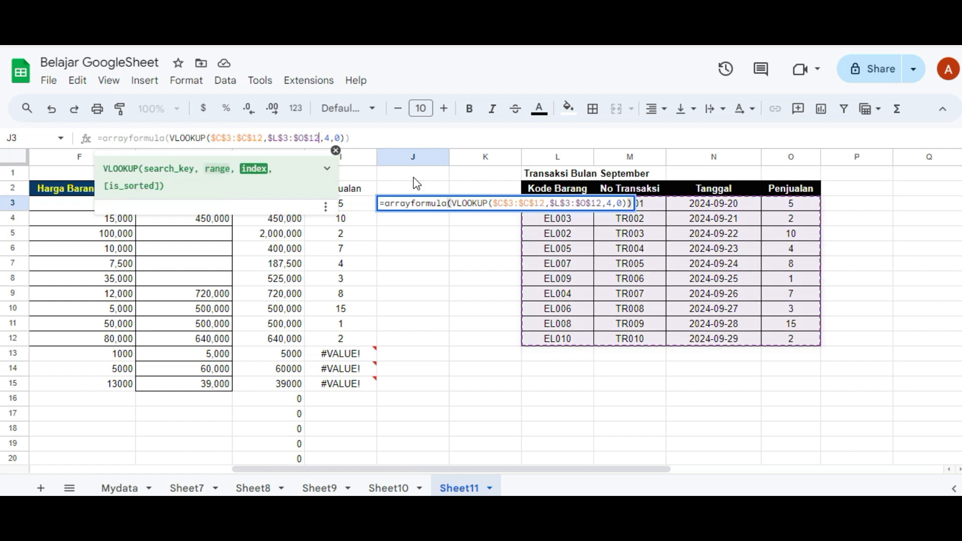
key(Left)
key(Left)
key(Left)
key(Left)
key(Left)
key(Left)
key(Left)
key(Left)
key(Left)
key(Left)
key(Left)
key(Left)
key(Left)
key(Left)
key(Left)
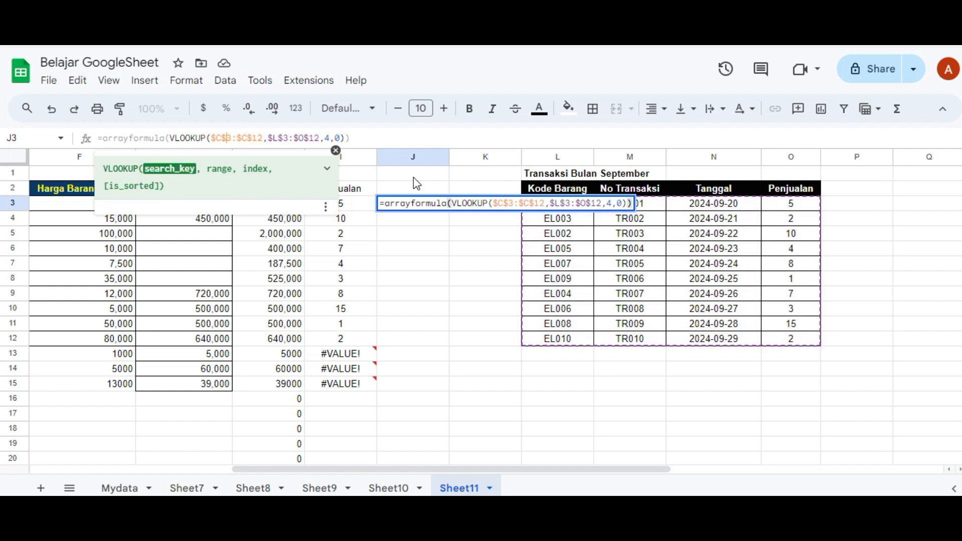
key(Left)
key(Left)
key(Left)
key(Right)
key(F4)
key(F4)
key(F4)
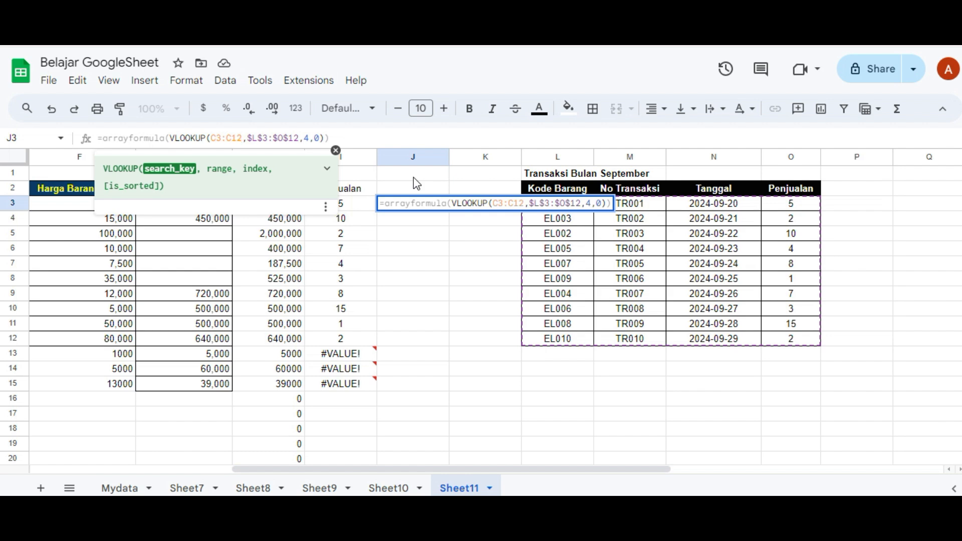
Make the lookup range in J3 relative as L3:O12 and enter the ARRAYFORMULA
key(Right)
key(Right)
key(Right)
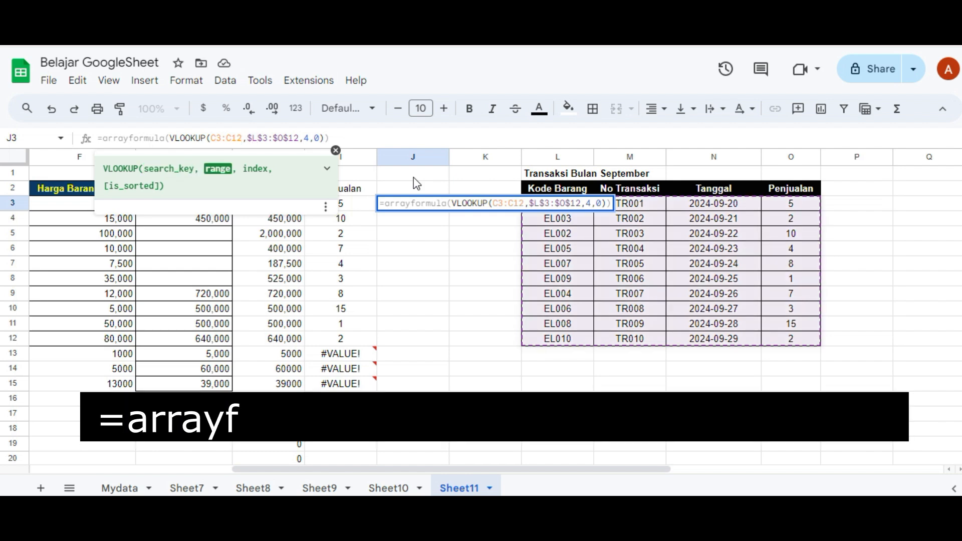
key(F4)
key(F4)
key(F4)
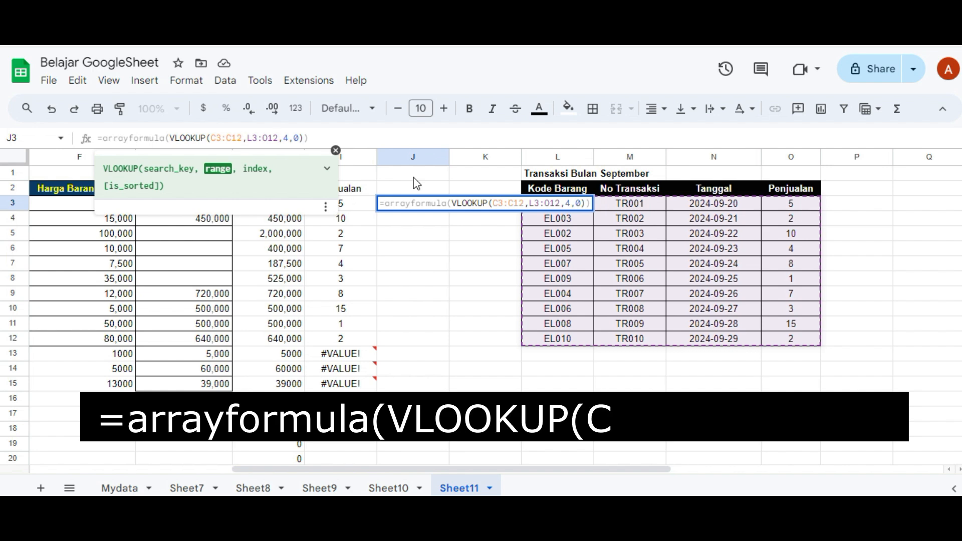
key(Return)
Compare the ARRAYFORMULA in J3 with the per-row VLOOKUP formulas in column I
key(Up)
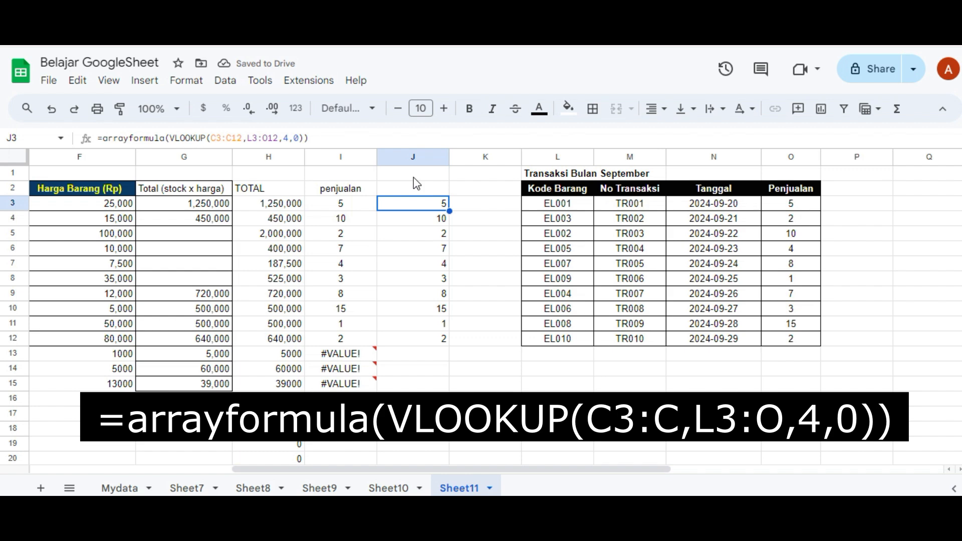
key(Left)
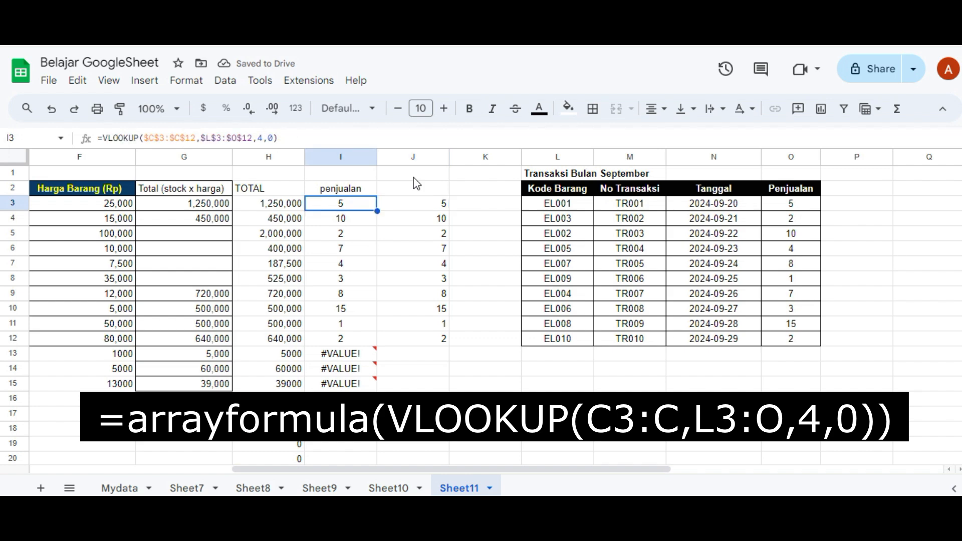
key(Down)
key(Down)
key(Up)
key(Up)
key(Right)
key(Down)
key(Up)
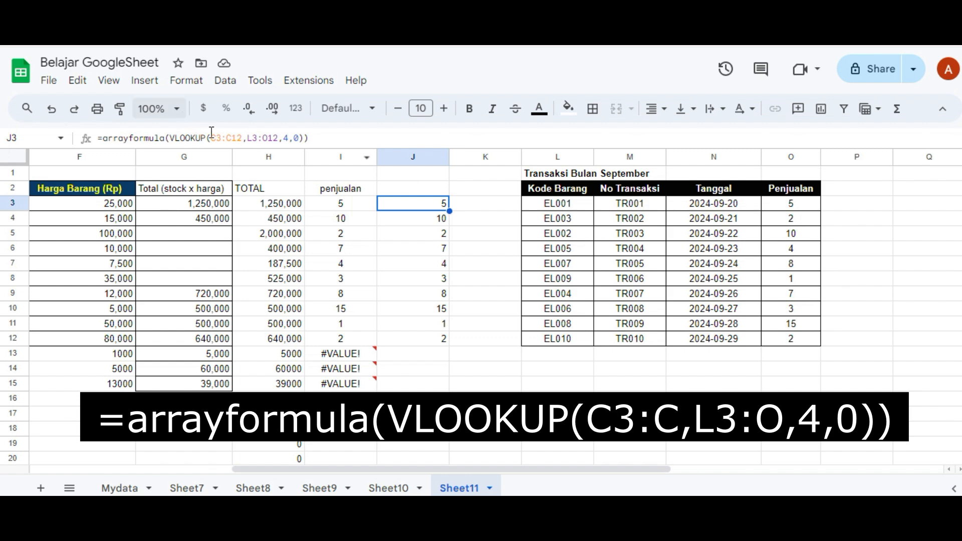
Make both ranges in J3 open-ended so the formula reads =arrayformula(VLOOKUP(C3:C,L3:O,4,0))
click(244, 138)
key(BackSpace)
key(BackSpace)
key(Right)
key(Right)
key(Right)
key(Right)
key(Right)
key(Right)
key(Right)
key(Right)
key(Left)
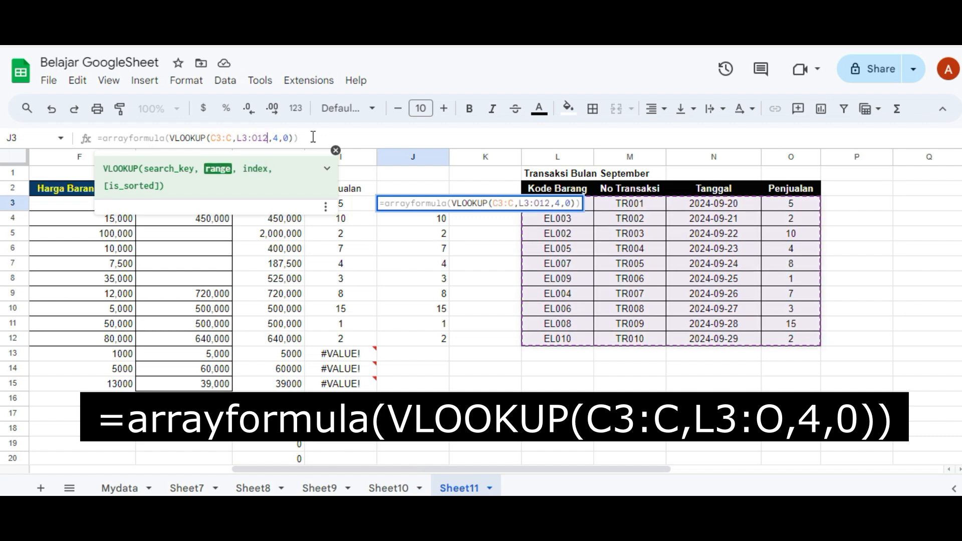
key(BackSpace)
key(BackSpace)
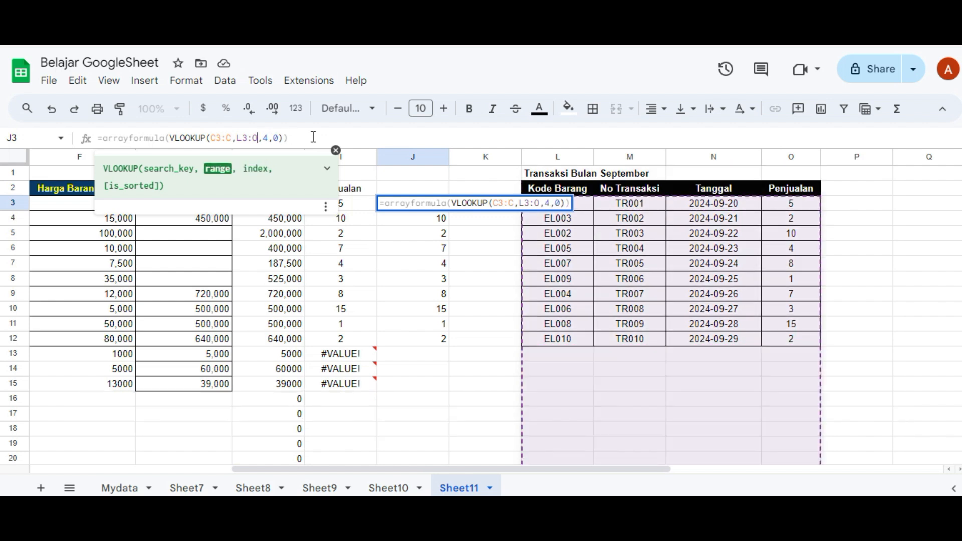
key(Return)
Check the ARRAYFORMULA results in column J from J3 down to row 13
key(Up)
key(Down)
key(Down)
key(Up)
key(Up)
key(Down)
key(Down)
key(Down)
key(Down)
key(Down)
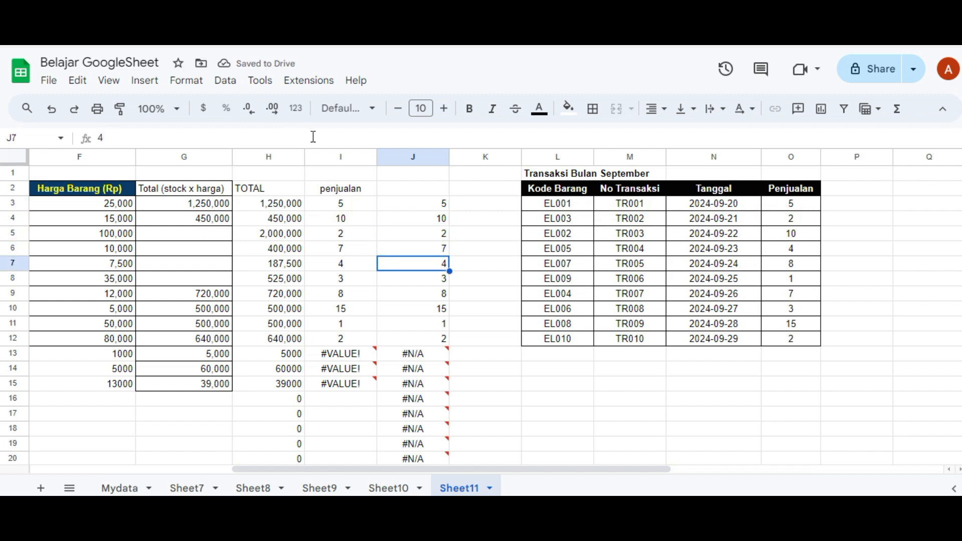
key(Down)
key(Down)
key(Down)
key(Down)
key(Down)
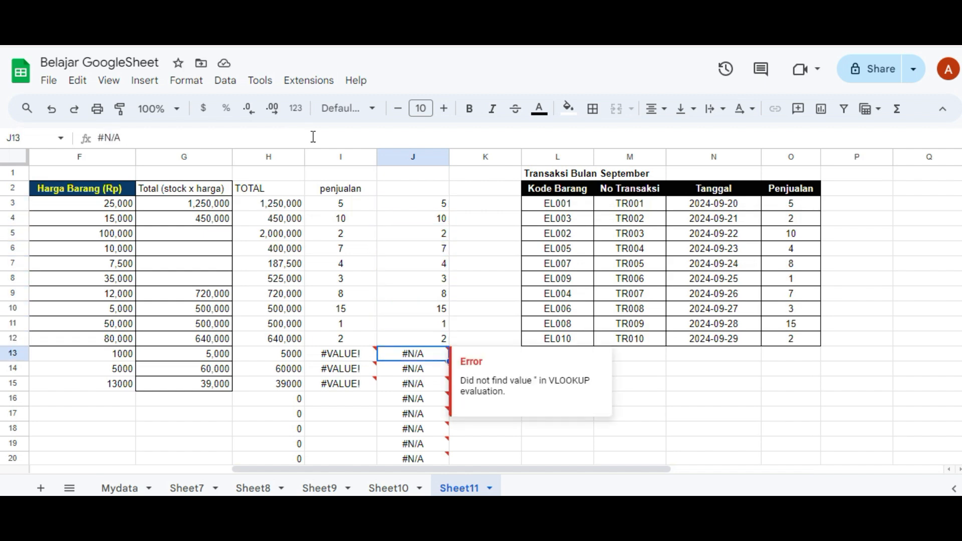
Inspect column J's results in the last rows of the sheet, around row 987
key(ctrl+Down)
key(Up)
key(Up)
key(Up)
key(Up)
key(Up)
key(Up)
key(Up)
key(Up)
key(Up)
key(Up)
key(Up)
key(Up)
key(Up)
key(Up)
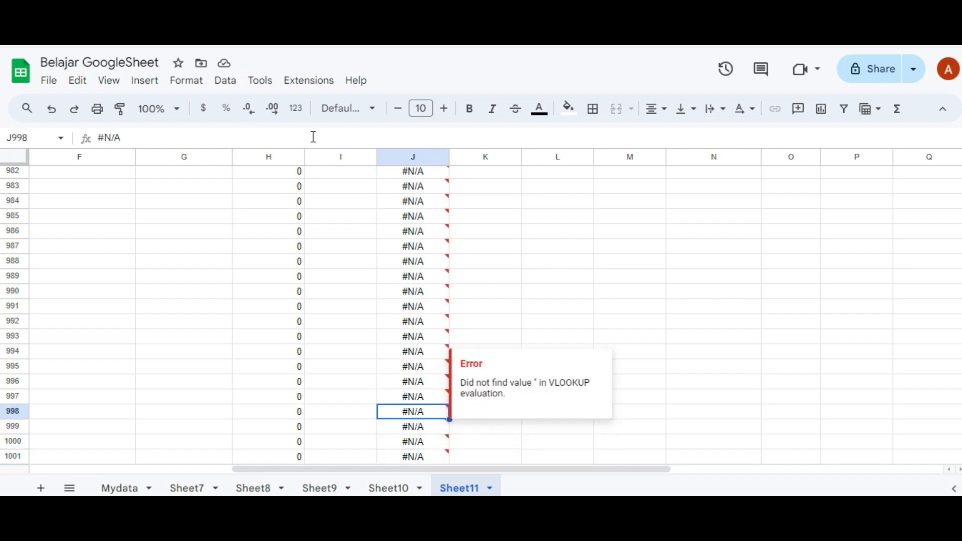
key(Left)
key(Left)
key(Right)
key(Right)
key(Right)
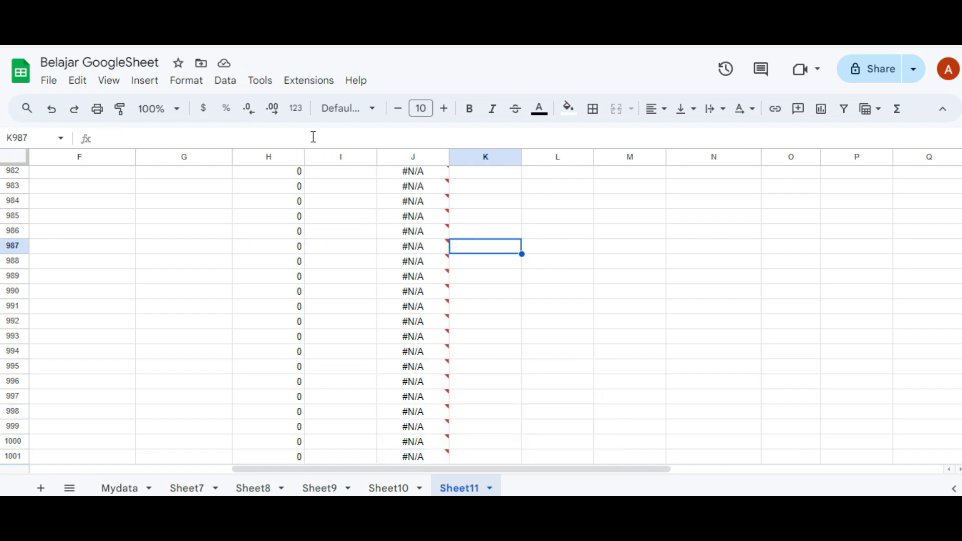
key(Left)
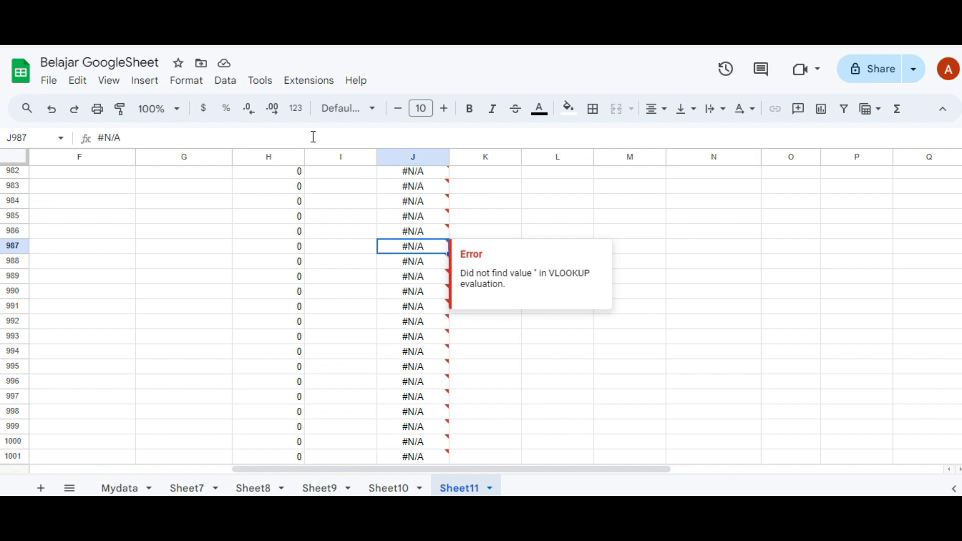
Return to J3 and check how far its open-ended ARRAYFORMULA extends through the rows beneath
key(ctrl+Up)
key(Down)
key(Down)
key(Down)
key(Down)
key(Down)
key(Down)
key(Down)
key(Down)
key(Down)
key(Down)
key(Down)
key(Down)
key(Down)
key(Up)
key(Up)
key(Up)
key(Up)
key(Down)
key(Up)
key(ctrl+Up)
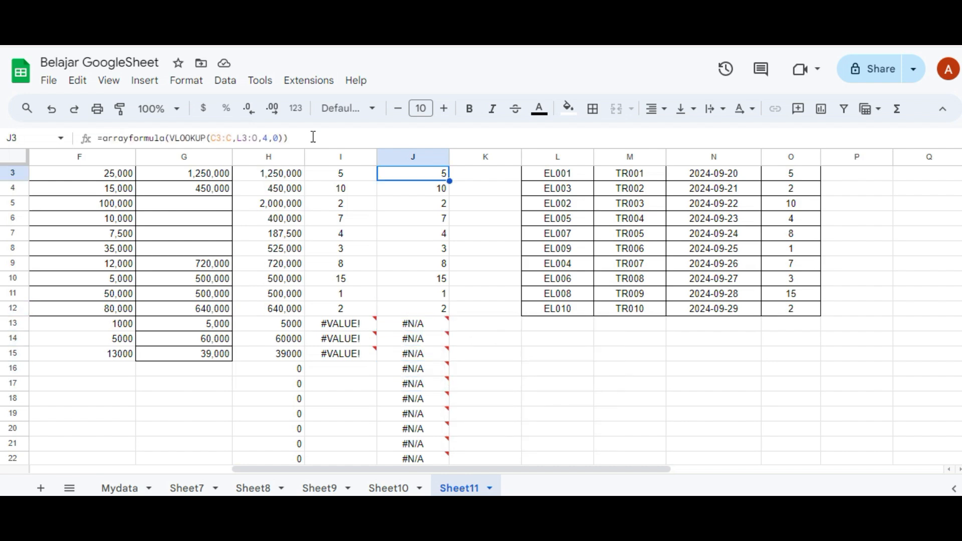
key(ctrl+Down)
key(ctrl+Up)
key(Up)
key(Up)
key(Down)
key(Down)
key(Down)
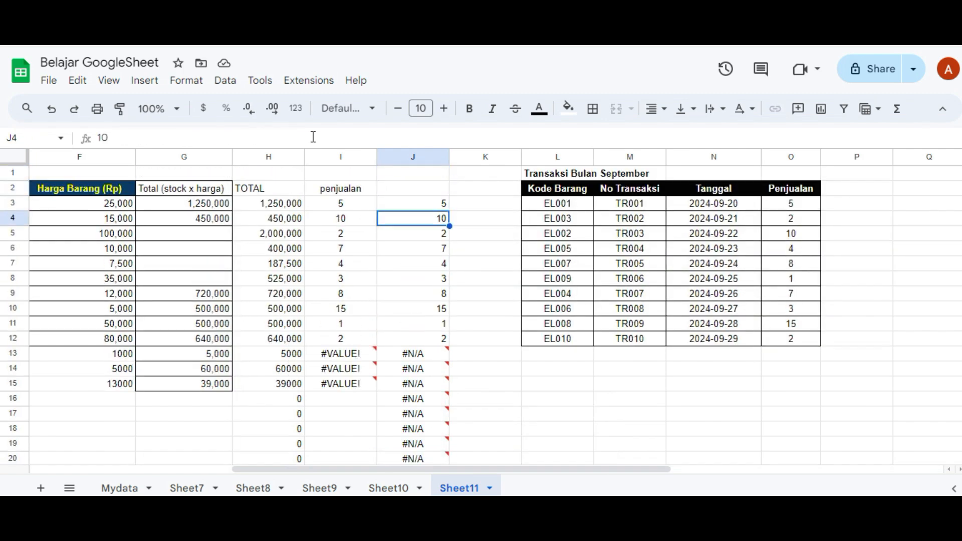
Examine column J's results below the stock table down to row 36 and return to the formula in J3
key(Down)
key(Down)
key(Down)
key(Down)
key(Down)
key(Down)
key(Down)
key(Down)
key(Down)
key(Down)
key(Down)
key(Down)
key(Down)
key(Down)
key(Down)
key(Down)
key(Down)
key(Down)
key(Down)
key(Down)
key(Down)
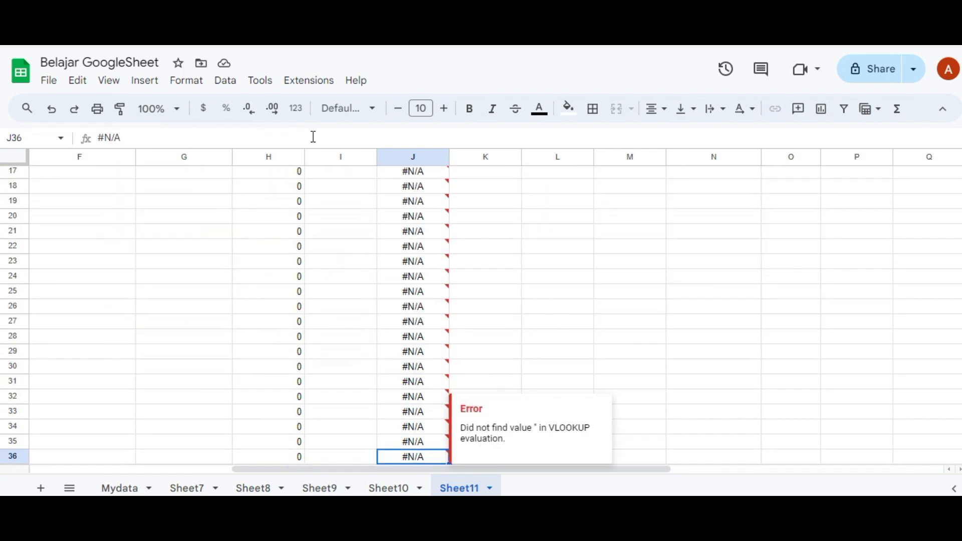
key(ctrl+Up)
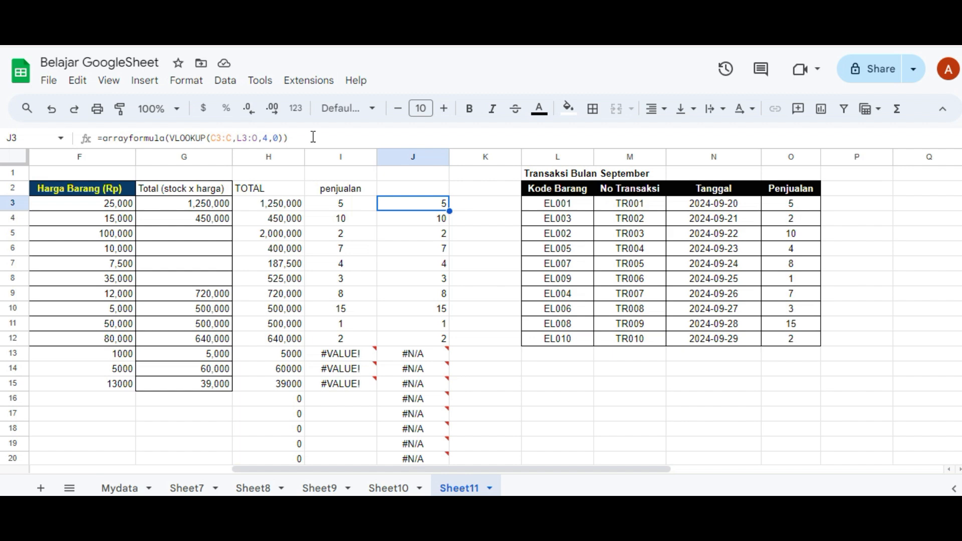
key(Up)
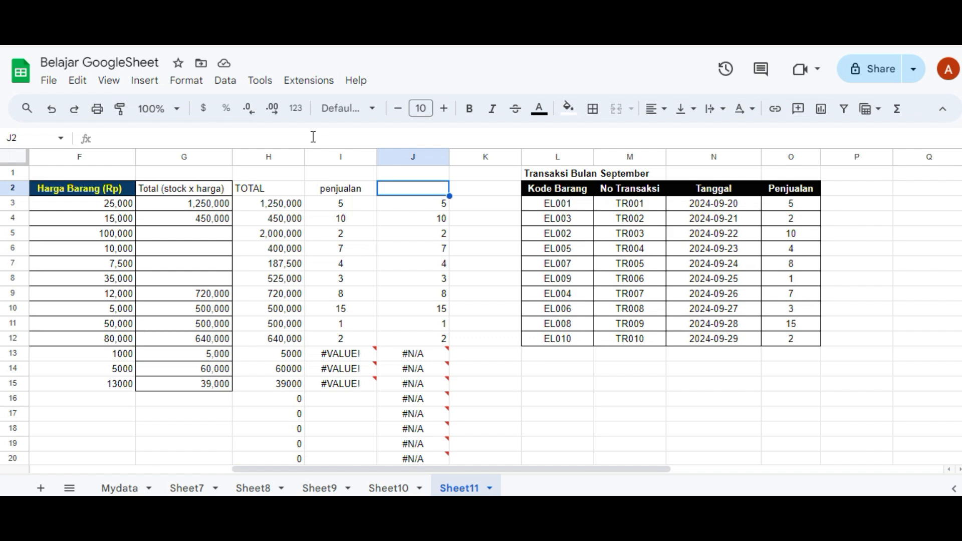
key(Down)
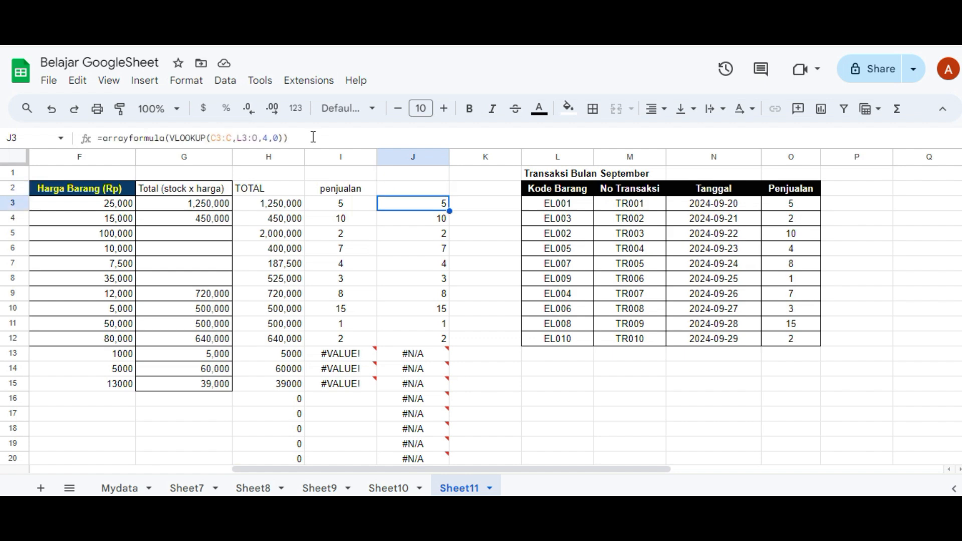
Copy the whole ARRAYFORMULA text from J3 and empty the cell
click(313, 137)
key(ctrl+a)
key(ctrl+c)
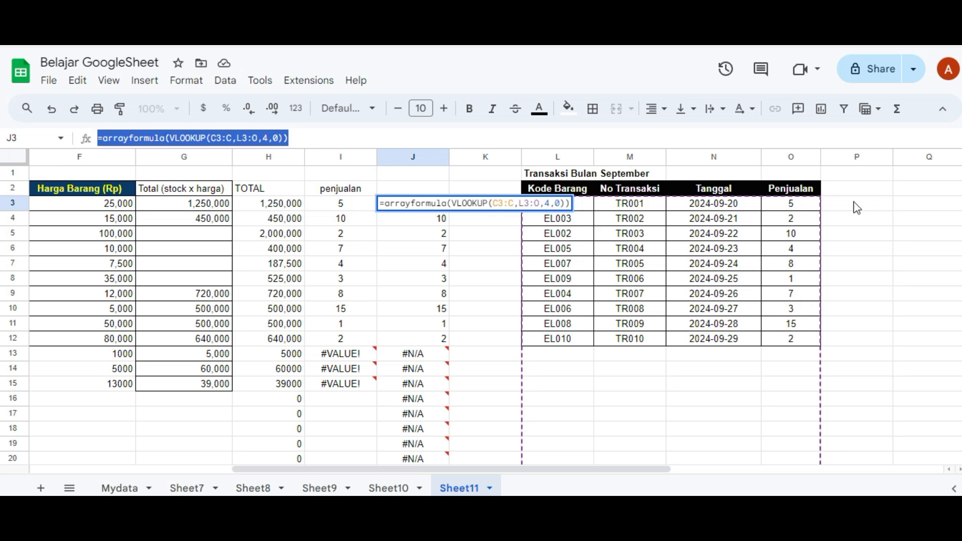
key(BackSpace)
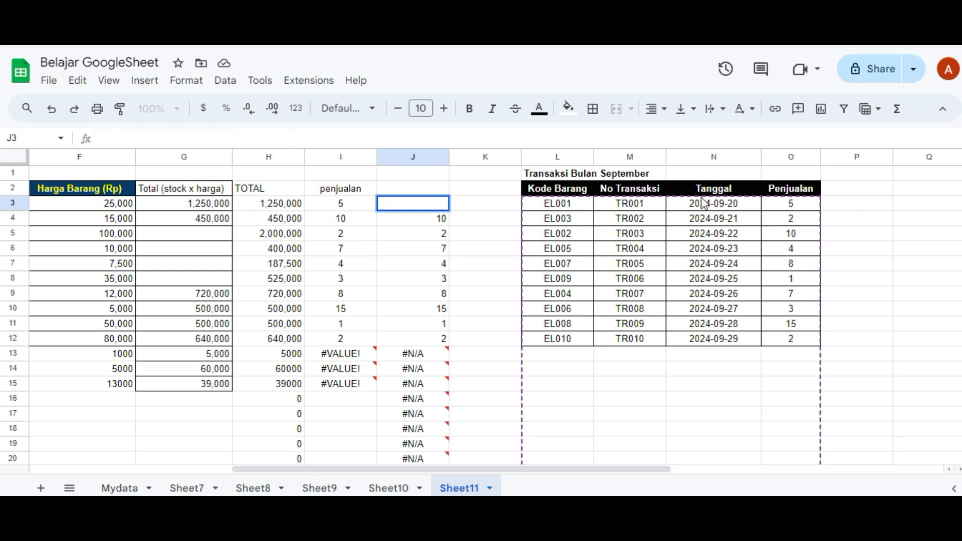
Start an array literal in J2 with the header text "penjualan" followed by a semicolon
click(424, 192)
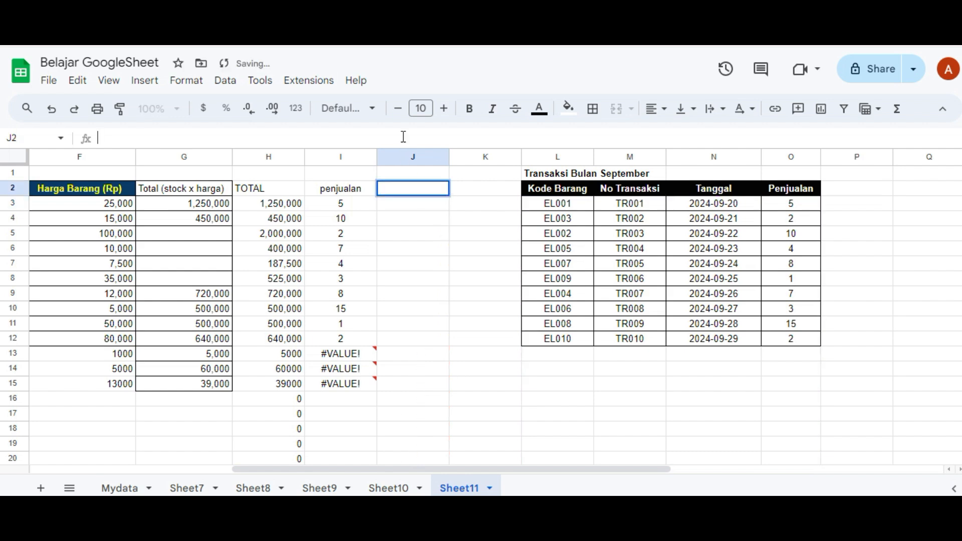
text(=)
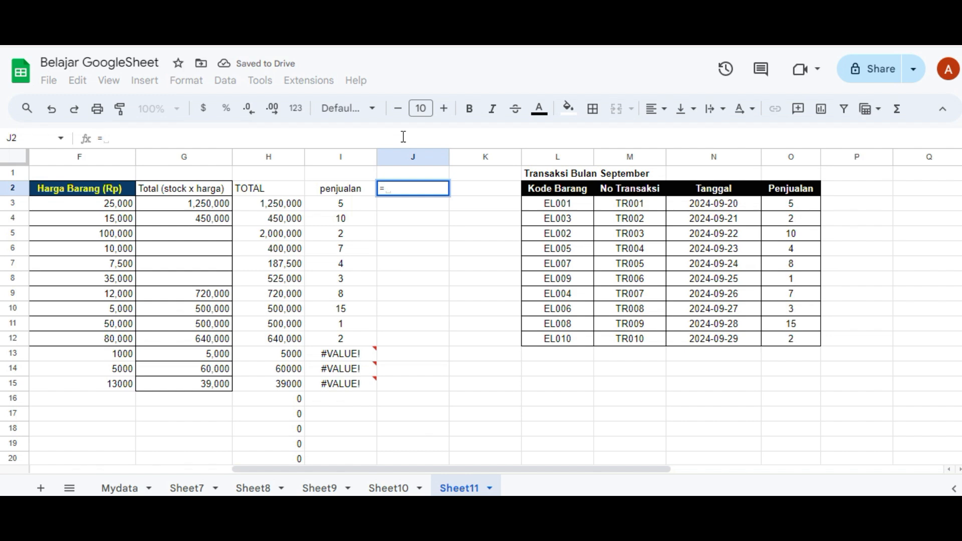
text({)
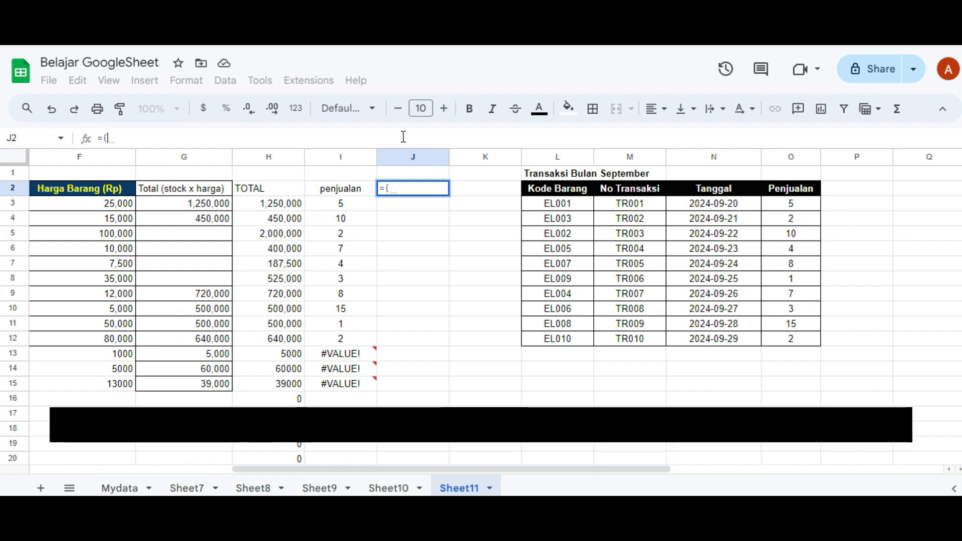
text(pen)
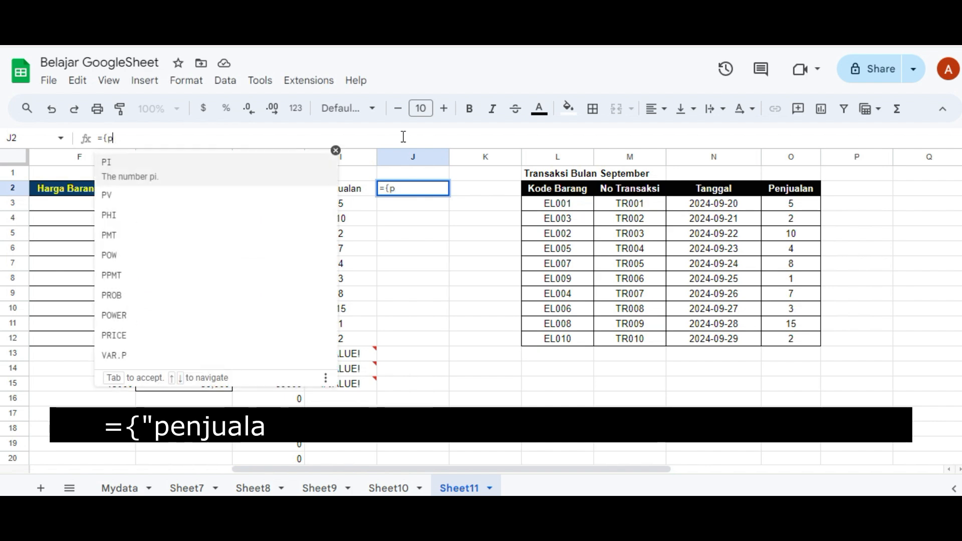
key(BackSpace)
key(BackSpace)
key(BackSpace)
text("")
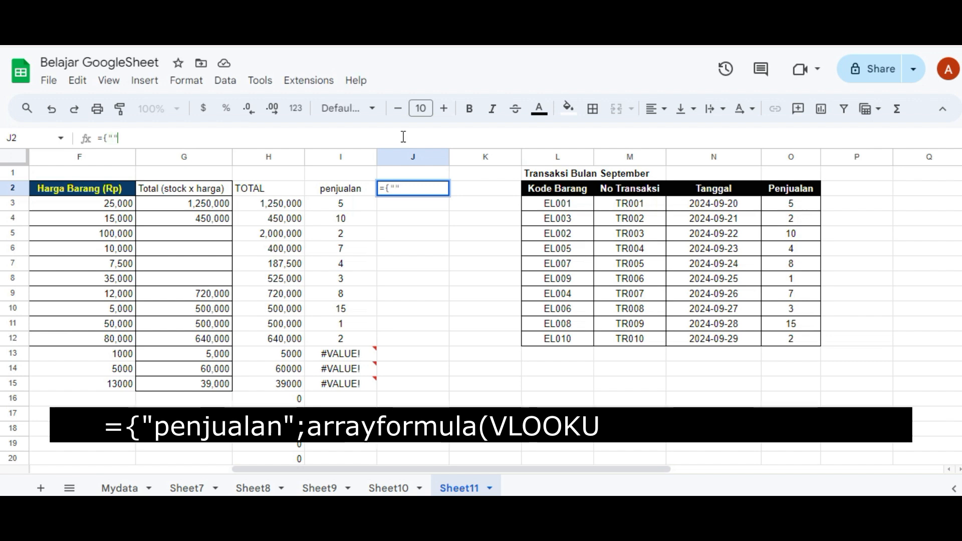
text(;)
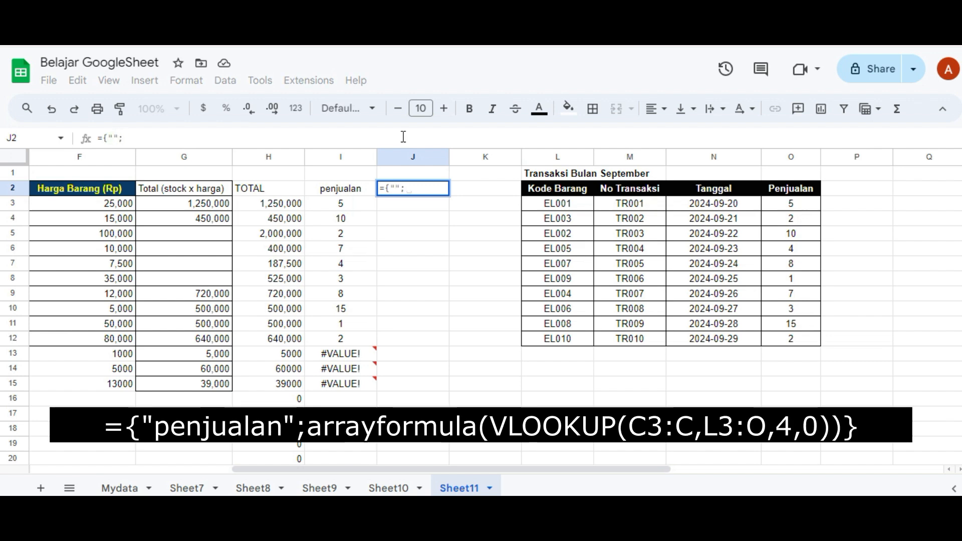
text(penjualan)
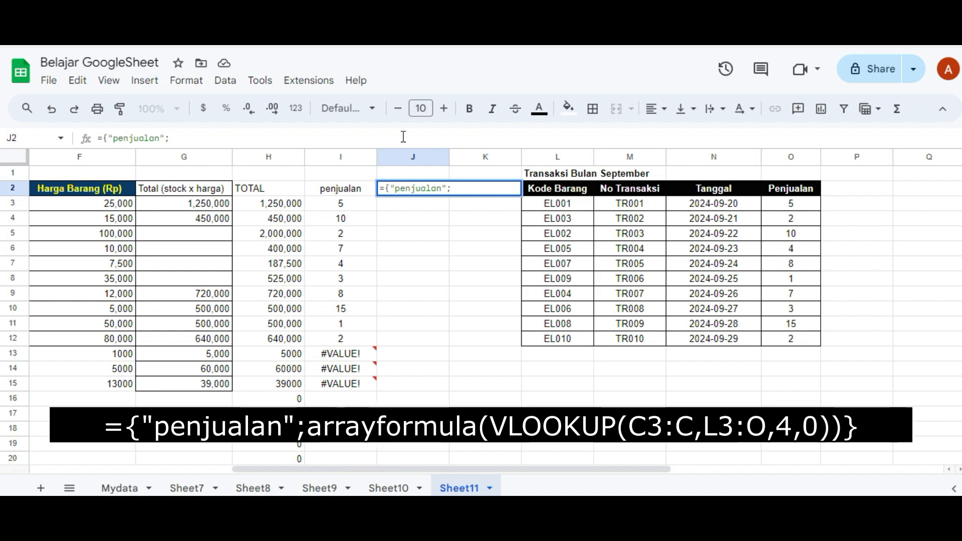
Complete J2 as ={"penjualan";arrayformula(VLOOKUP(C3:C,L3:O,4,0))} from the copied formula, removing its inner equals sign
key(ctrl+v)
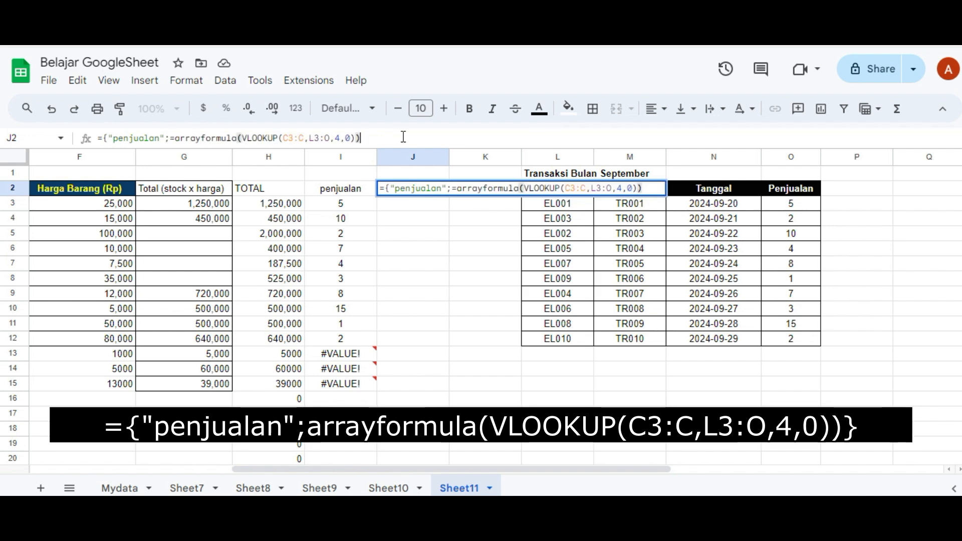
text(})
key(Left)
key(Left)
key(Left)
key(Left)
key(Left)
key(Left)
key(Left)
key(Left)
key(Left)
key(Left)
key(Left)
key(Left)
key(Left)
key(Left)
key(Left)
key(Left)
key(Left)
key(Left)
key(Left)
key(Left)
key(Left)
key(Left)
key(Left)
key(Left)
key(Left)
key(Left)
key(Left)
key(Left)
key(Left)
key(Left)
key(Left)
key(Left)
key(Left)
key(Left)
key(Left)
key(Left)
key(Left)
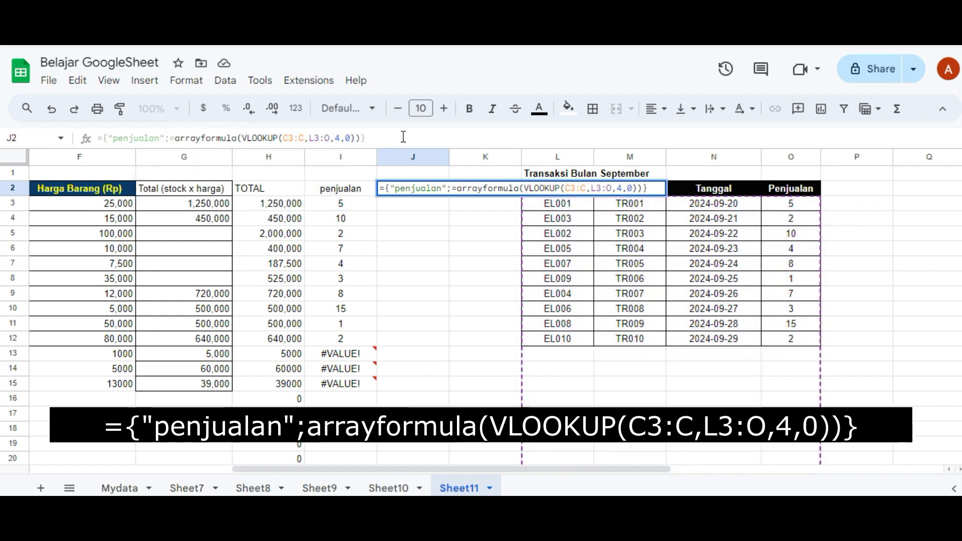
key(BackSpace)
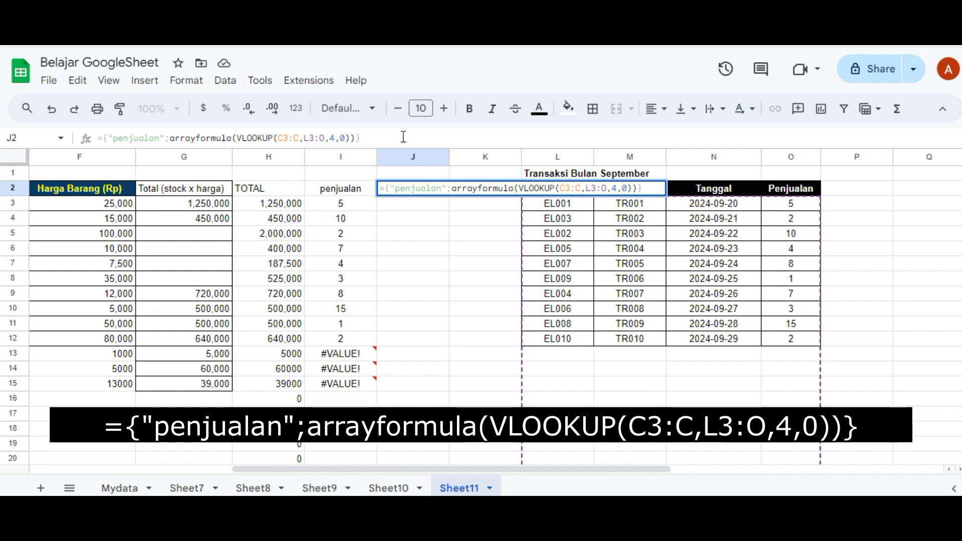
key(Return)
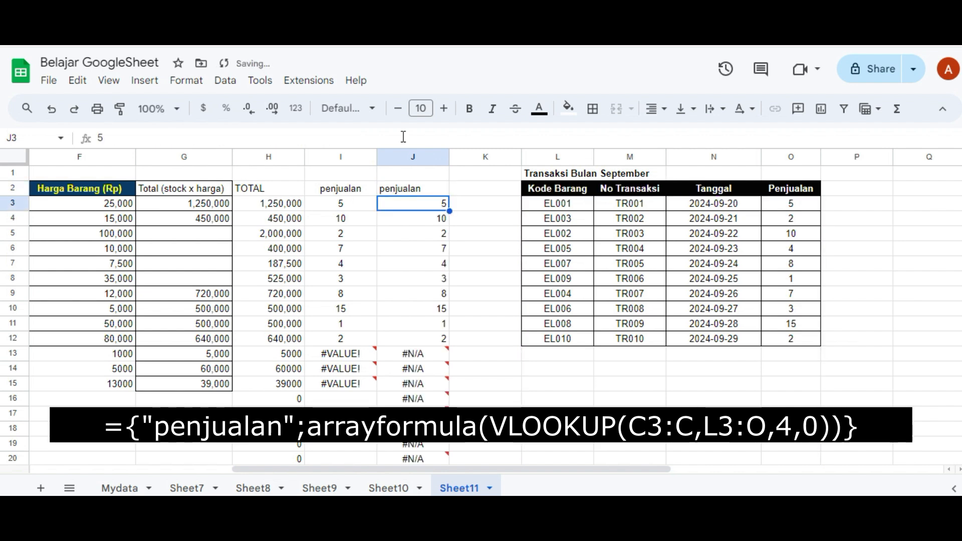
Compare the formula in J2 with the values beneath it and inspect the header row back to column C
click(419, 193)
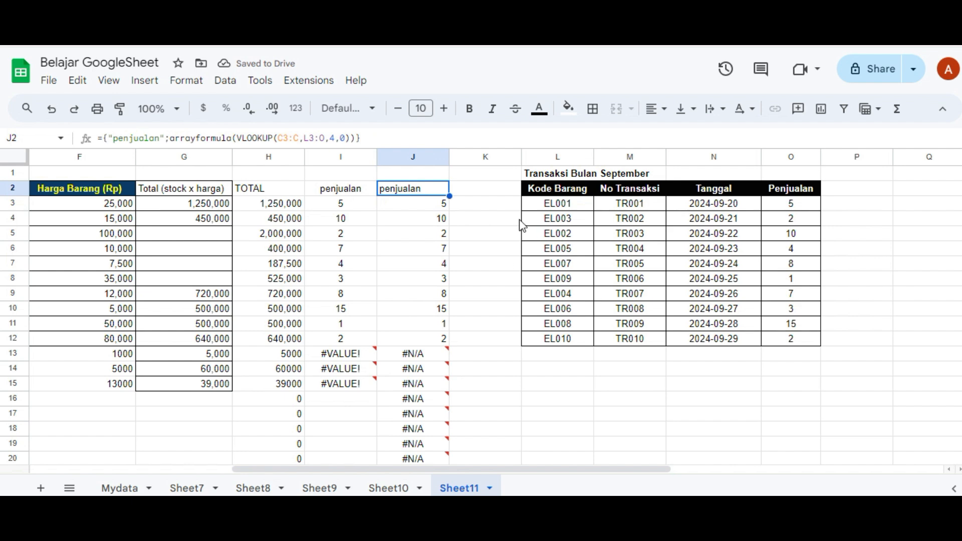
click(422, 209)
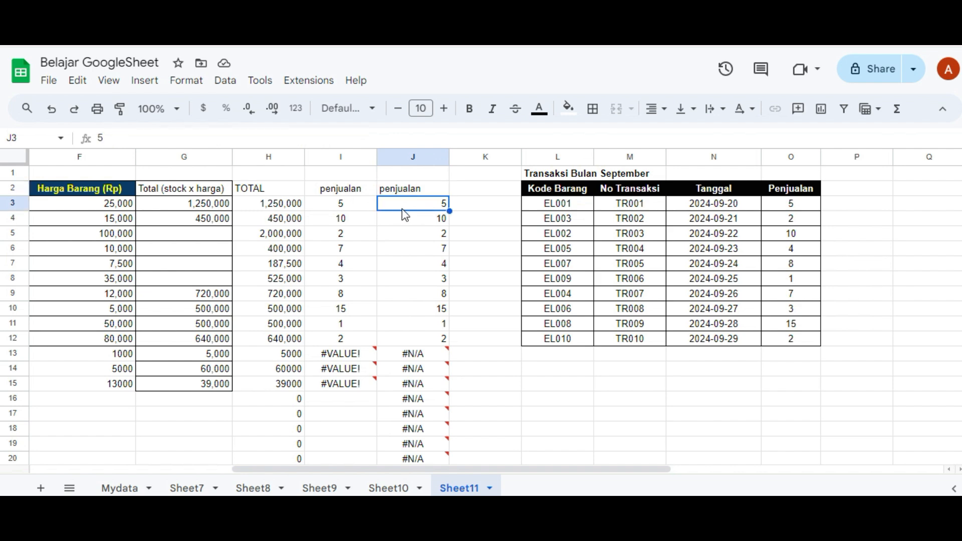
drag(405, 210, 308, 237)
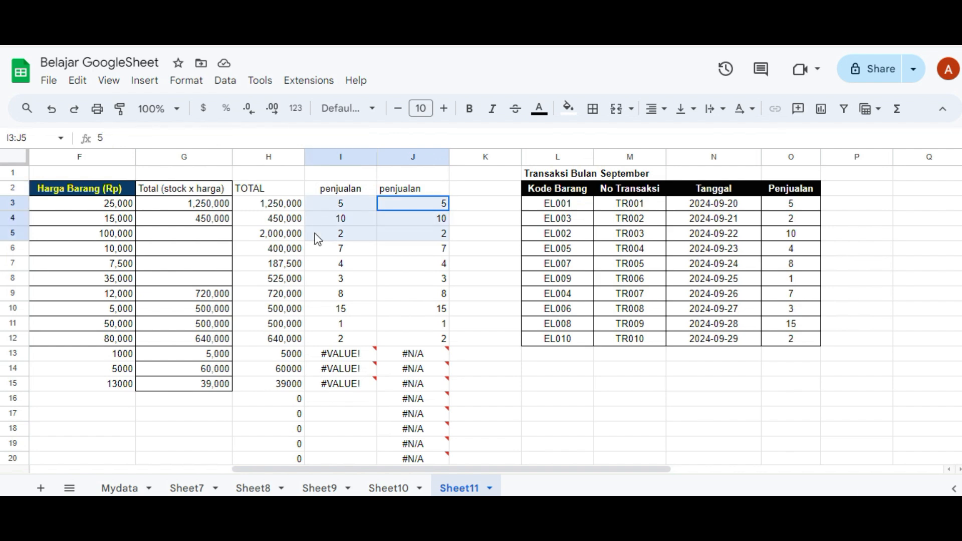
click(408, 191)
drag(409, 191, 50, 189)
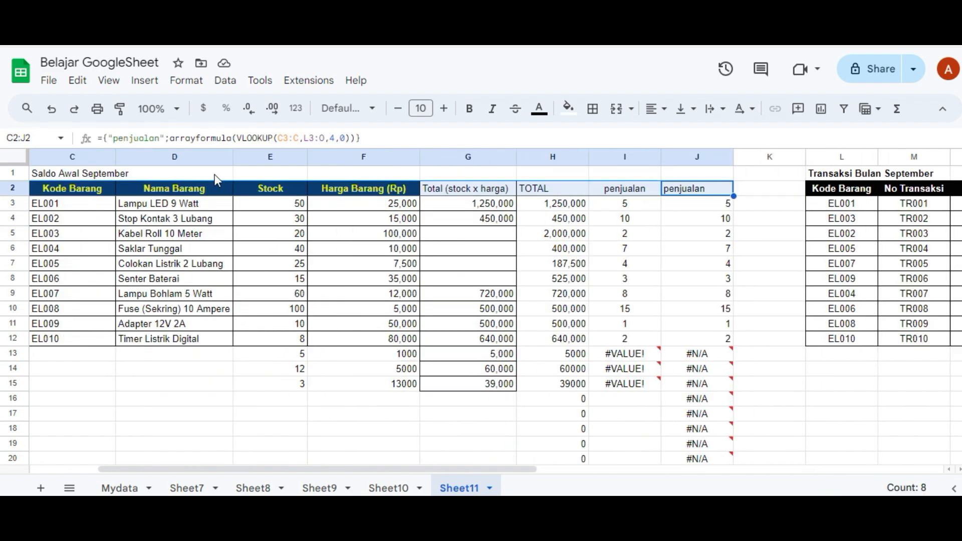
Narrow column J to about its header's width and fill header cell J2 with cyan
click(685, 193)
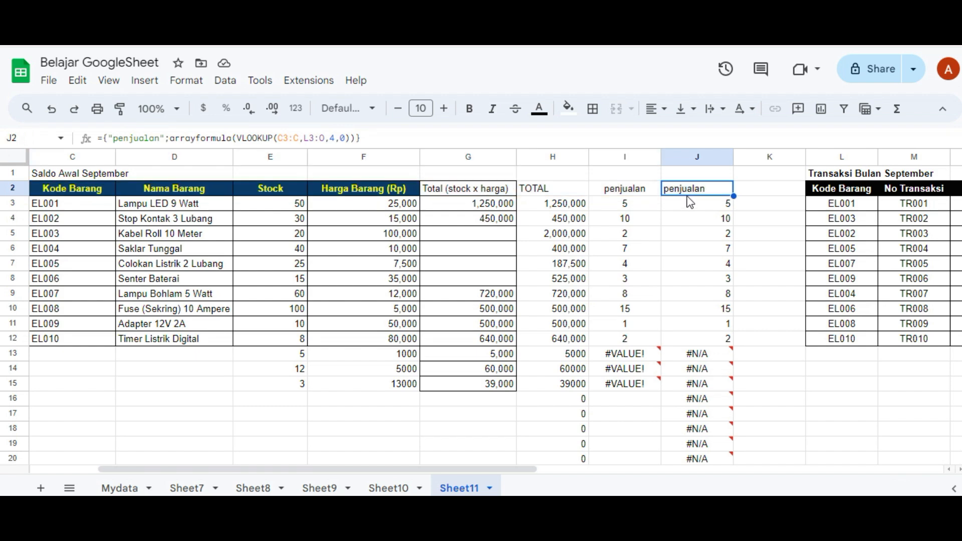
drag(733, 158, 708, 160)
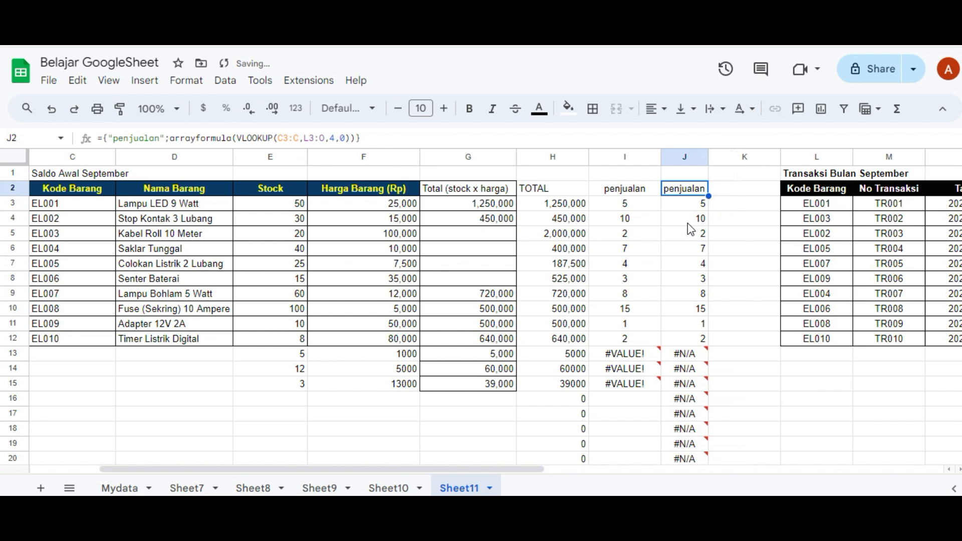
click(568, 108)
click(652, 176)
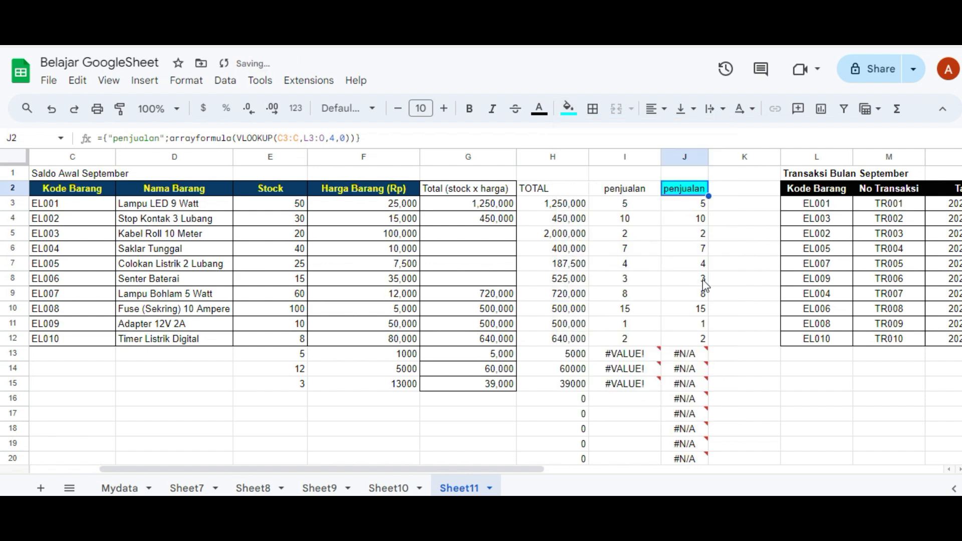
click(703, 281)
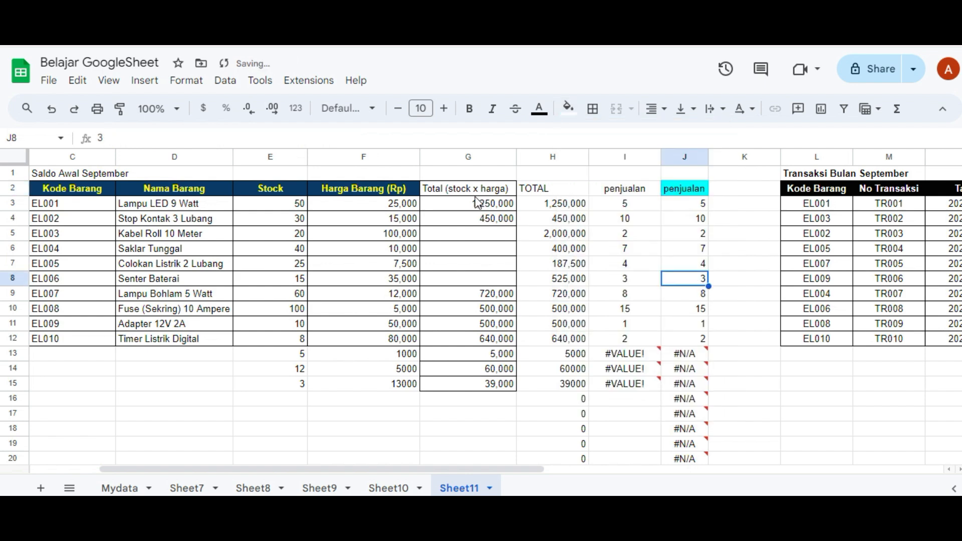
Enter =E3-J3 in K3 to subtract the item's sales from its stock
click(738, 193)
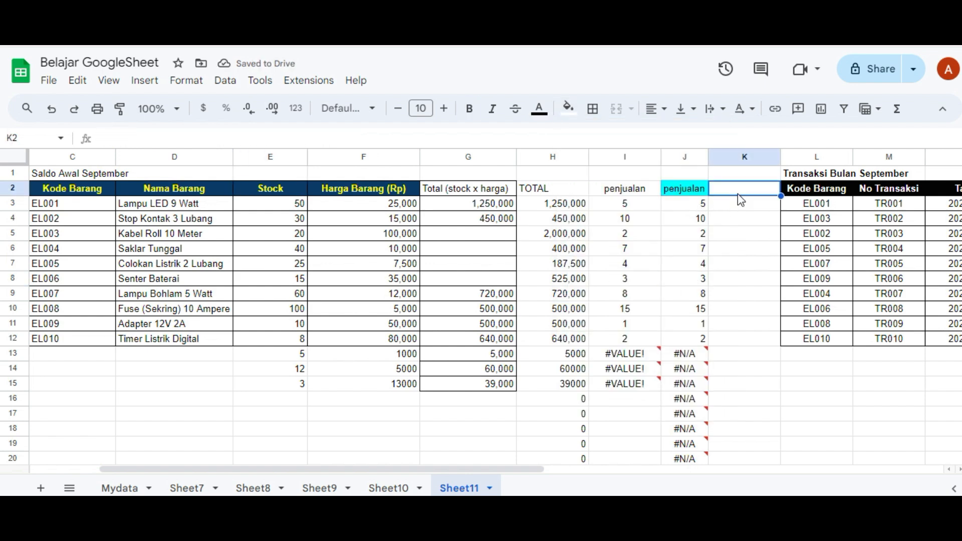
key(Down)
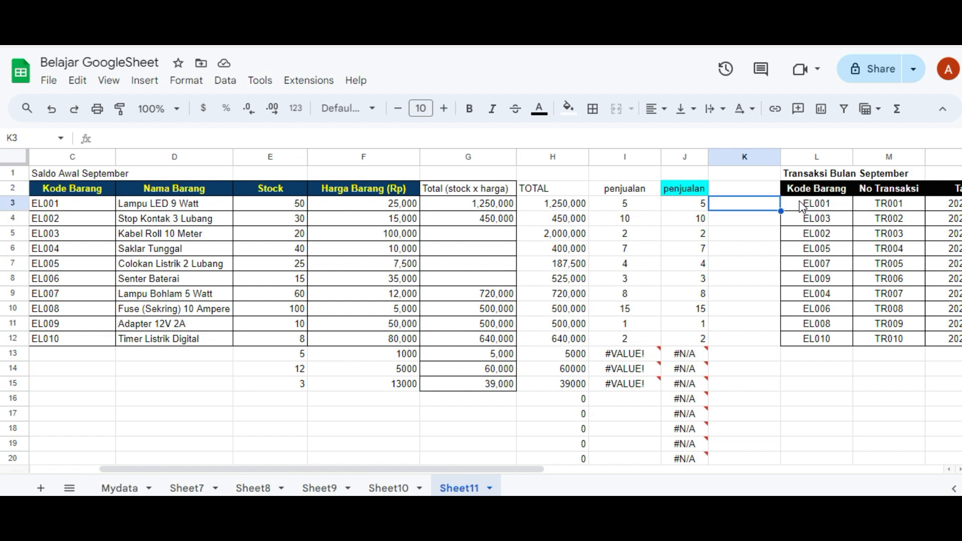
text(=)
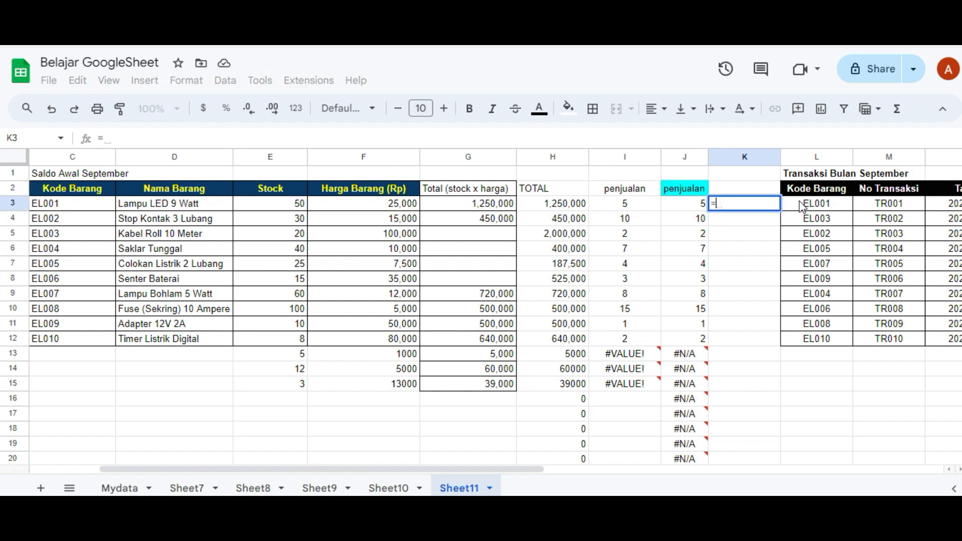
key(Left)
key(Left)
key(Left)
key(Left)
key(Left)
key(Left)
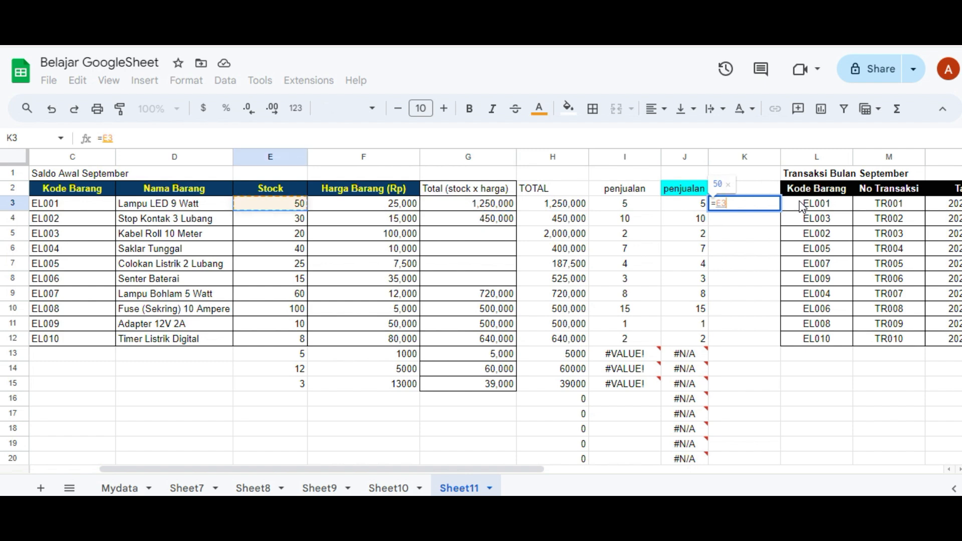
text(-)
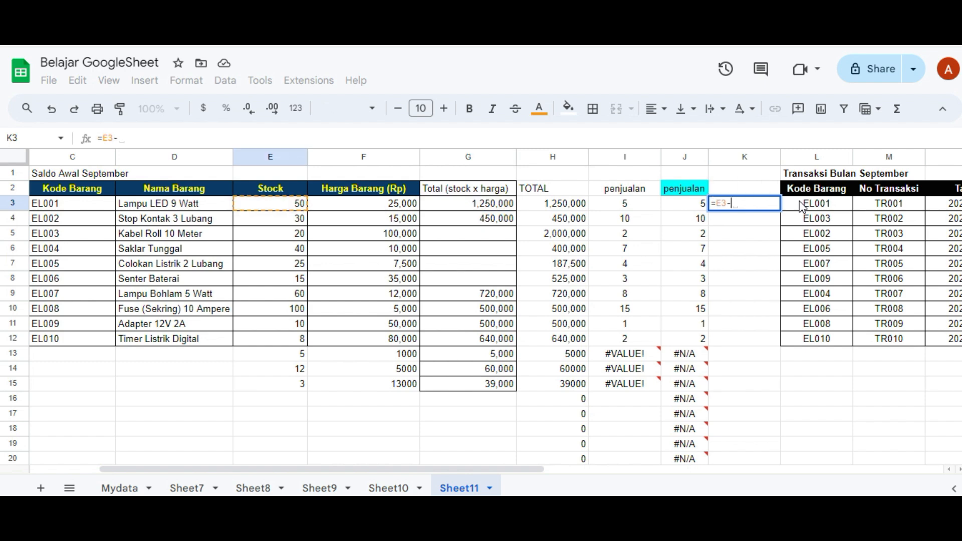
key(Left)
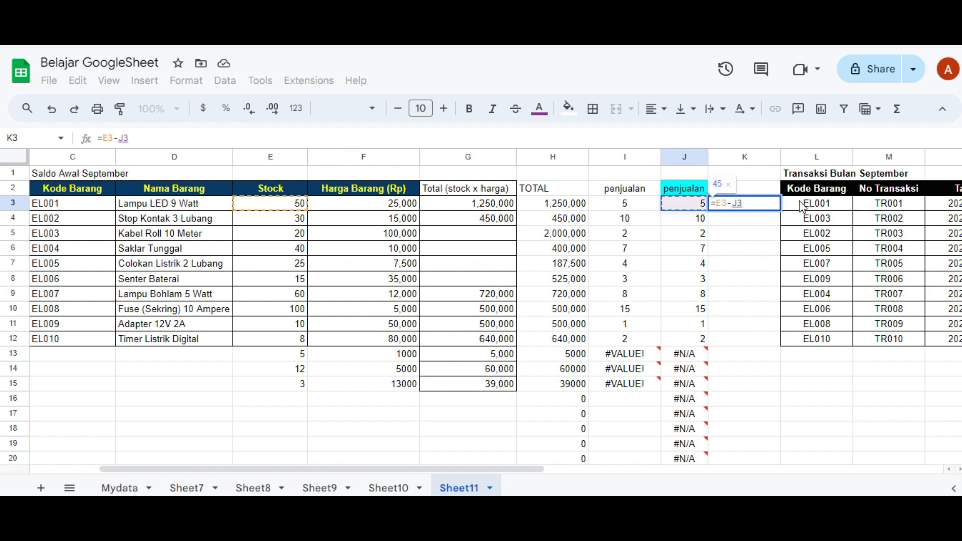
key(Return)
key(Up)
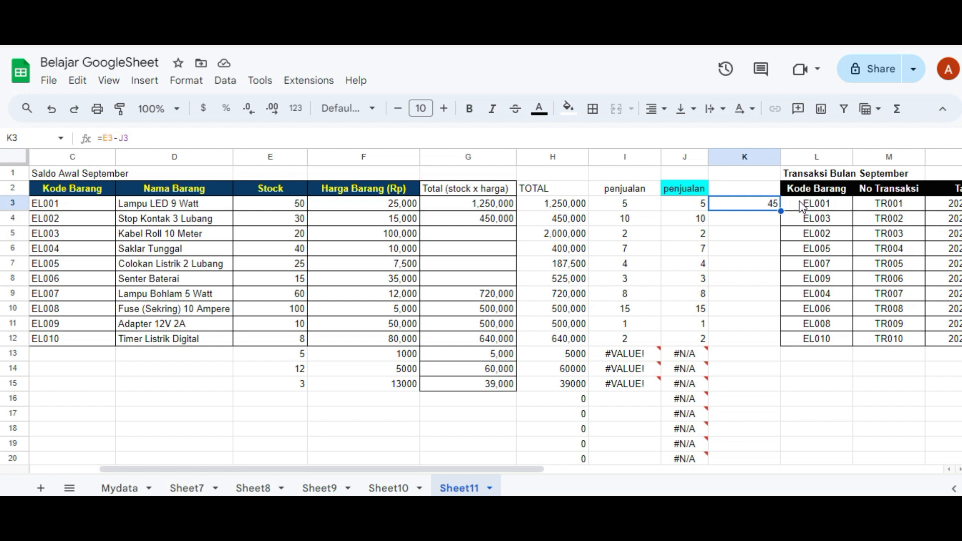
Clear the subtraction formula from K3
key(Delete)
key(Return)
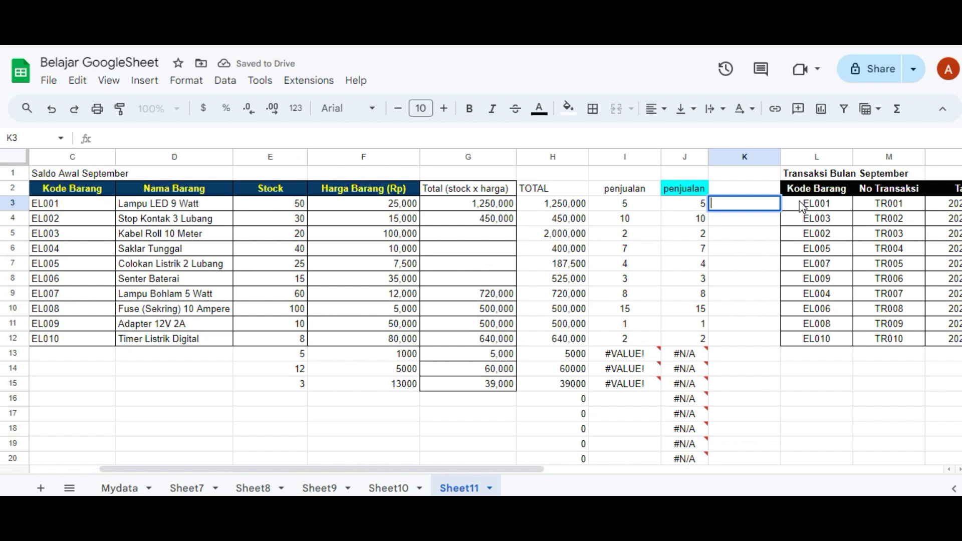
key(Return)
Start an array formula in K2 with the header text "stock akhir" followed by the ARRAYFORMULA function
key(Up)
key(Up)
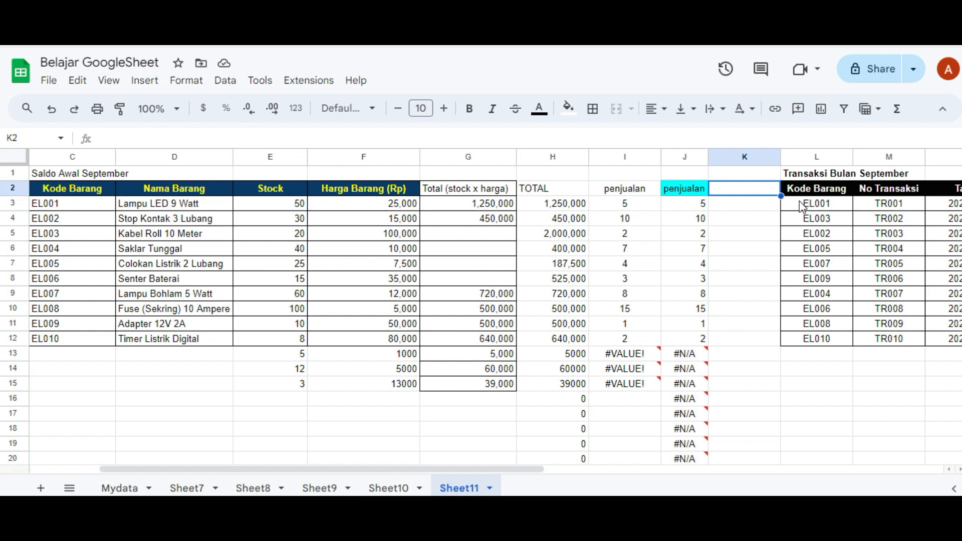
text(=)
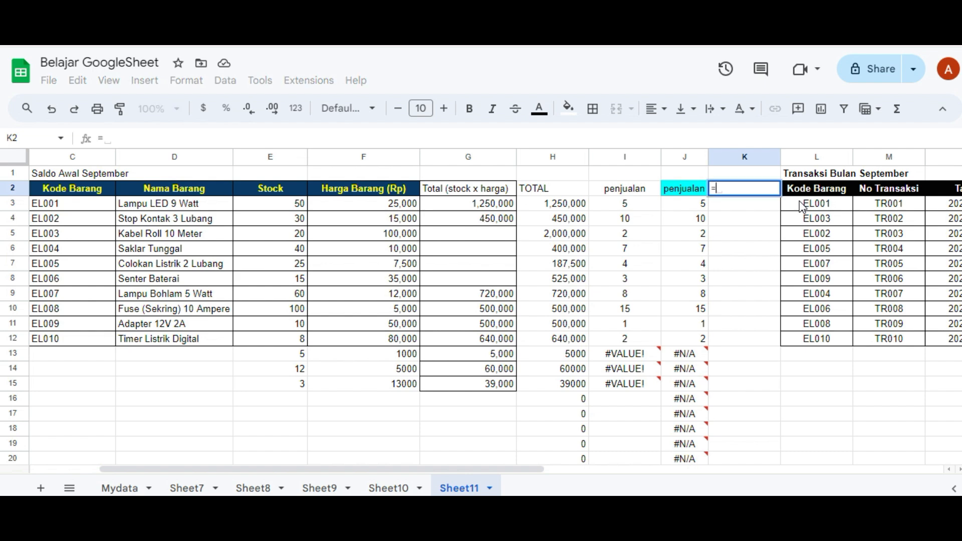
text(()
text("sto)
text(ck)
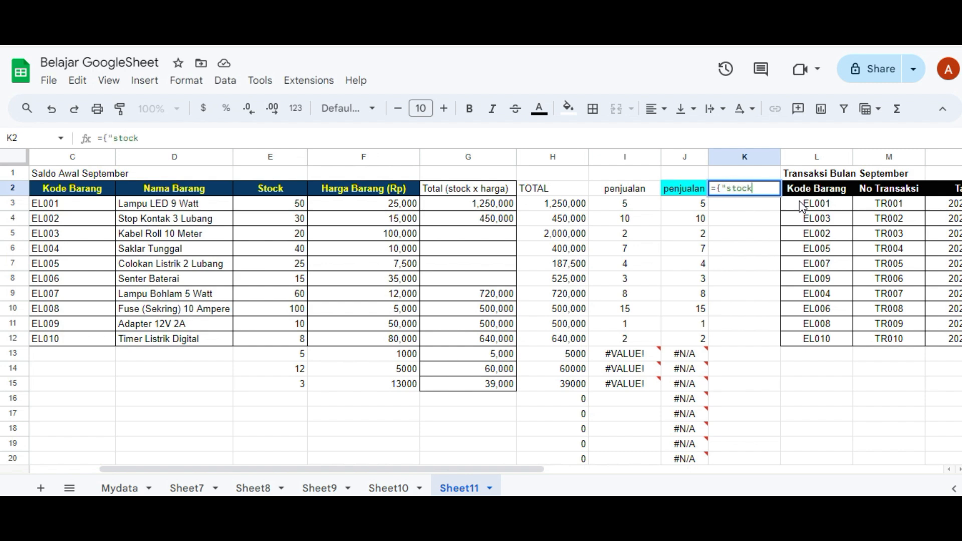
text( akhir")
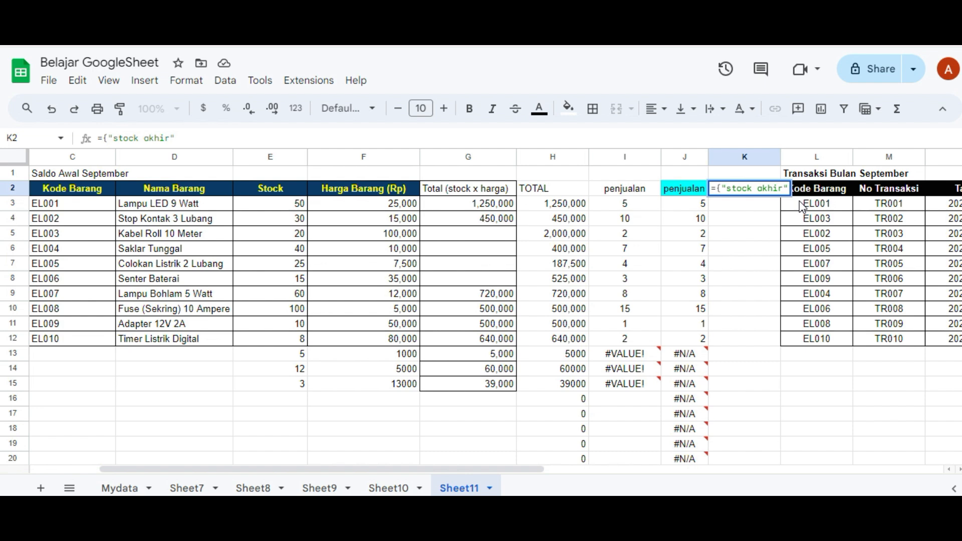
text(;)
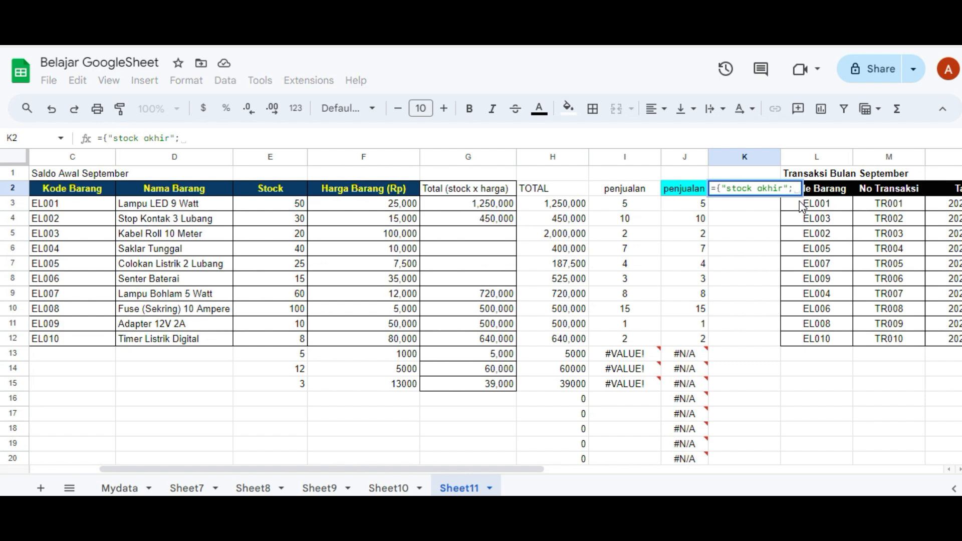
text(arra)
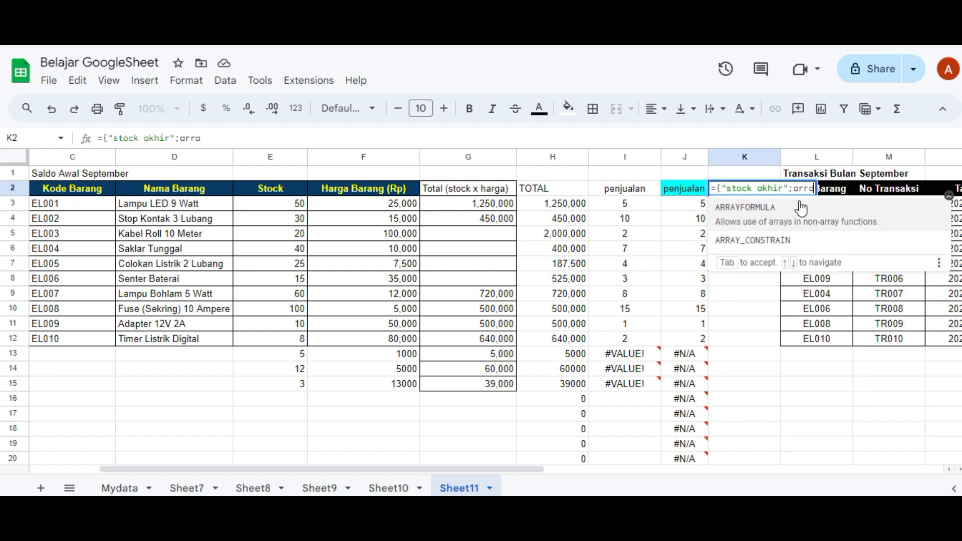
click(801, 207)
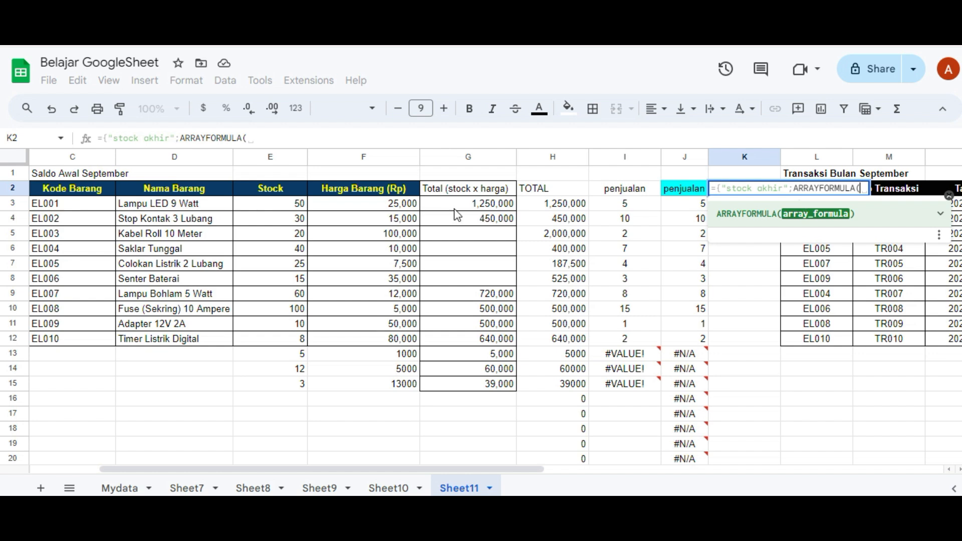
Complete the K2 formula with the open-ended subtraction E3:E-F3:F and enter it
drag(267, 206, 269, 407)
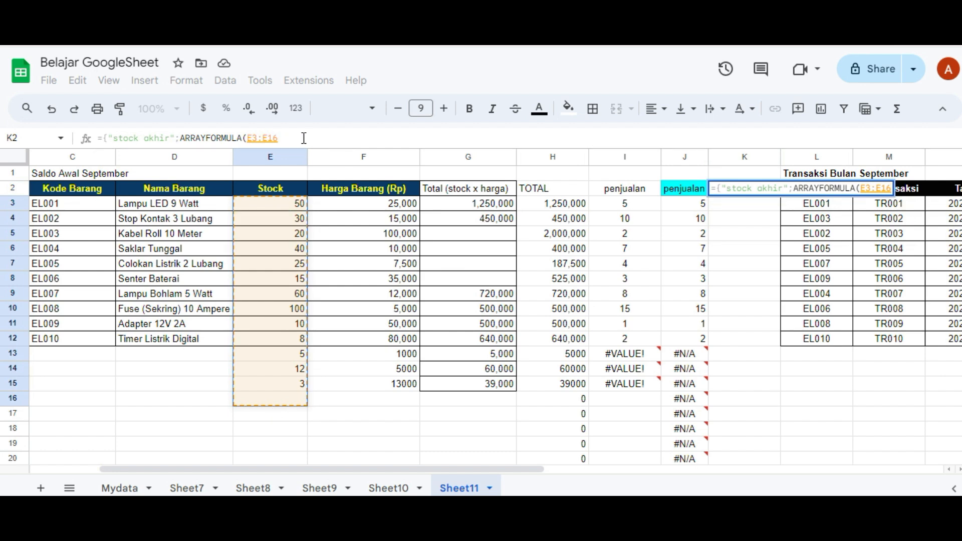
click(304, 138)
key(BackSpace)
key(BackSpace)
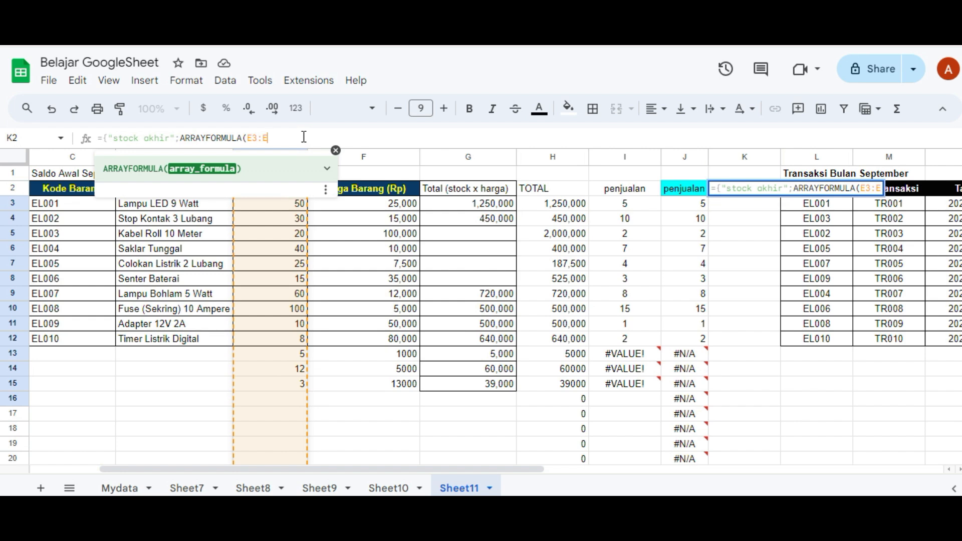
text(-)
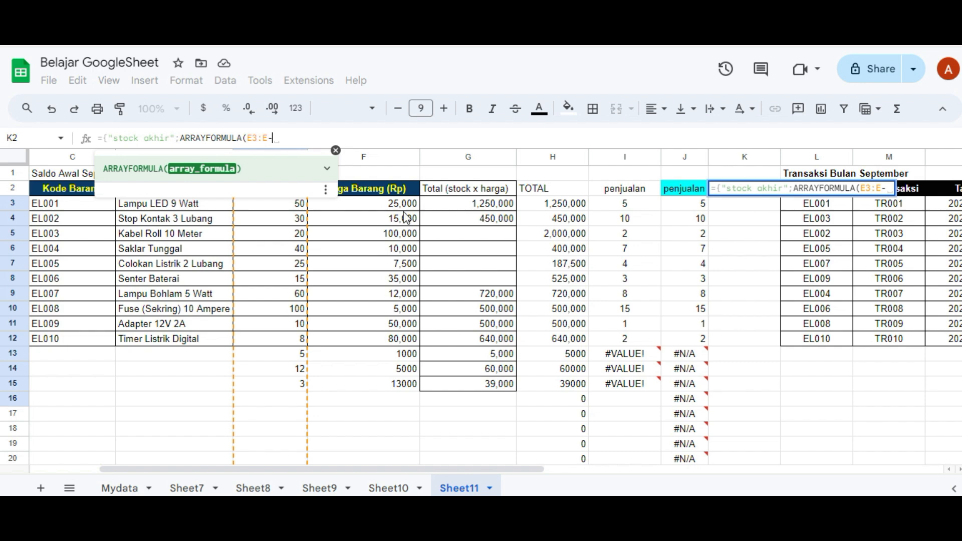
text(f)
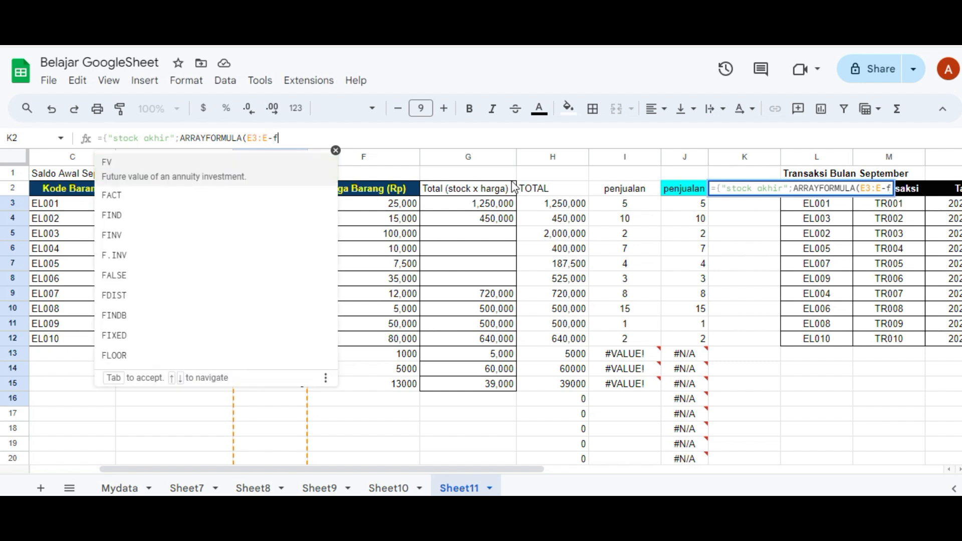
text(3)
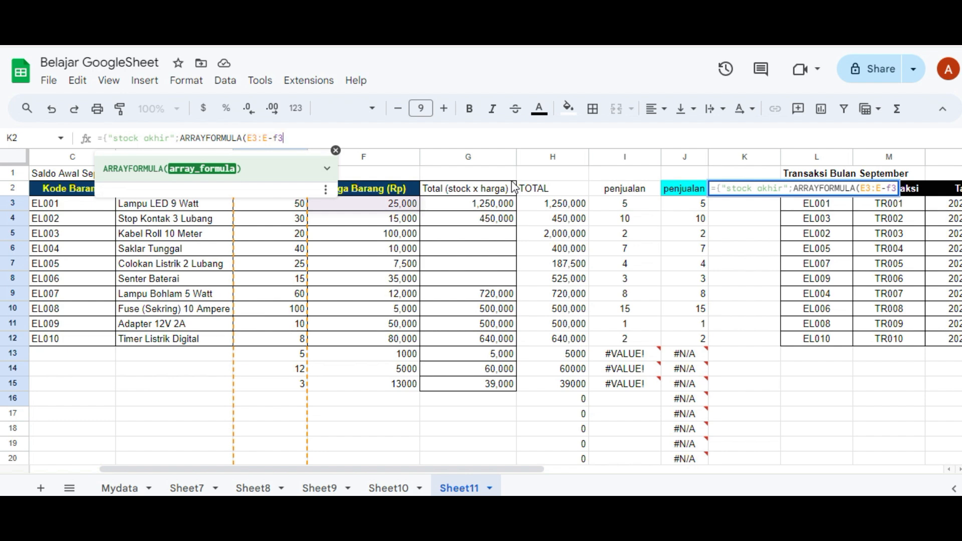
text(:f))
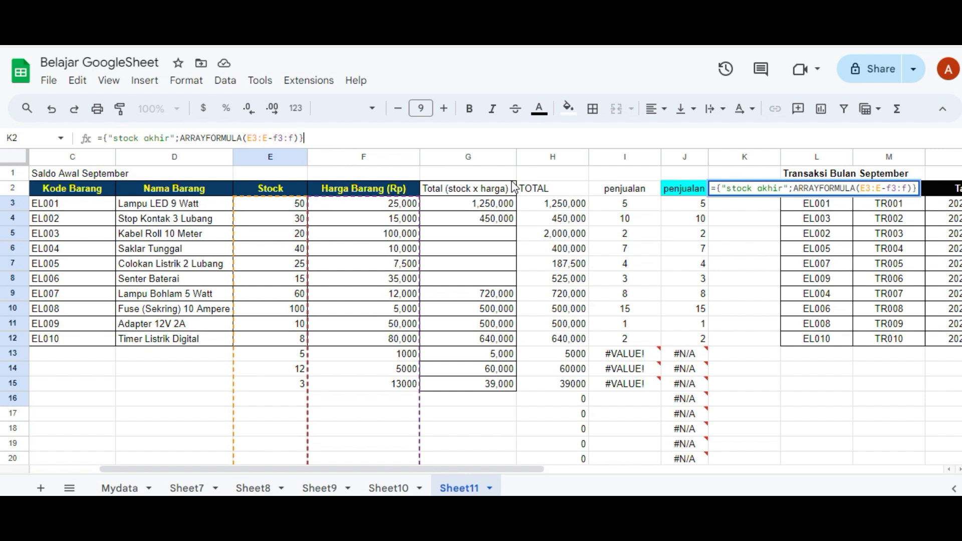
key(Return)
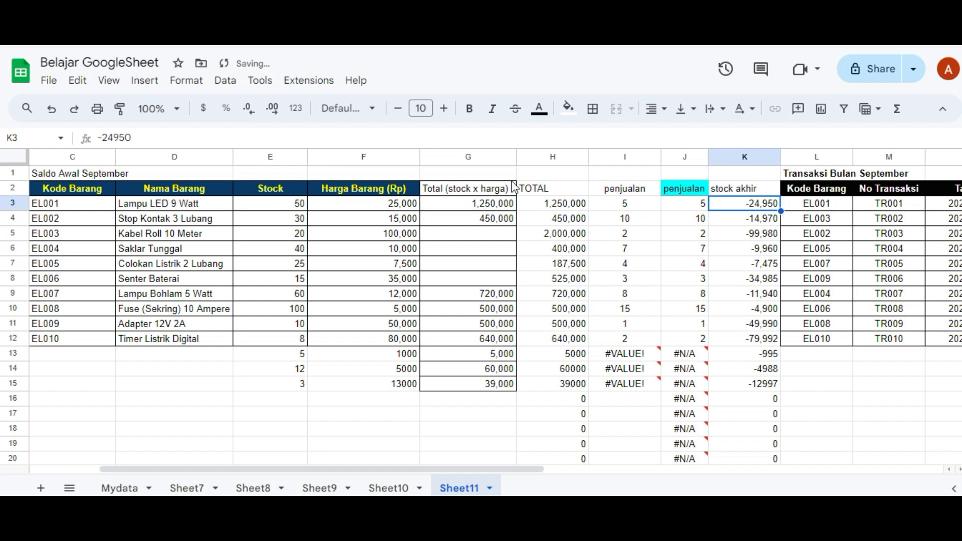
Change the start of the subtracted range in the K2 formula to J3
click(757, 193)
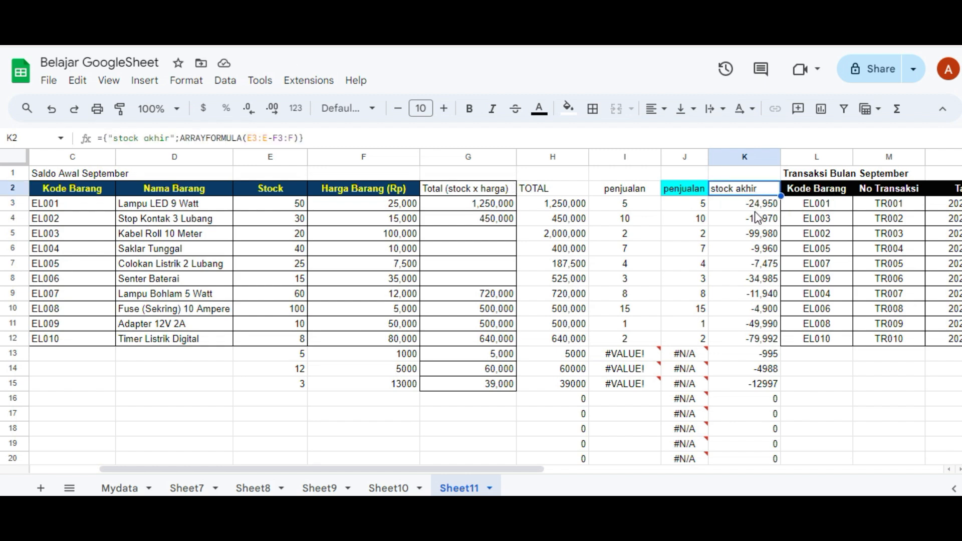
click(759, 207)
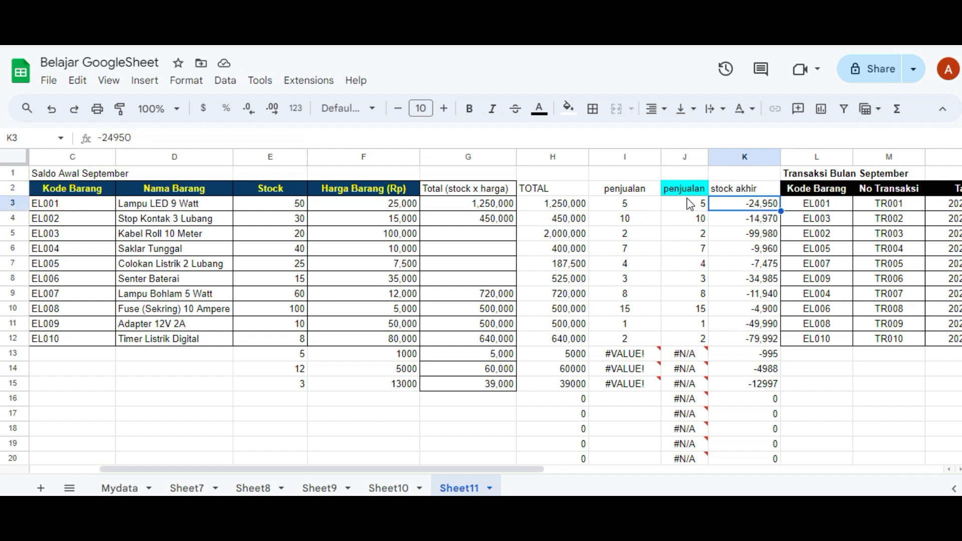
click(747, 194)
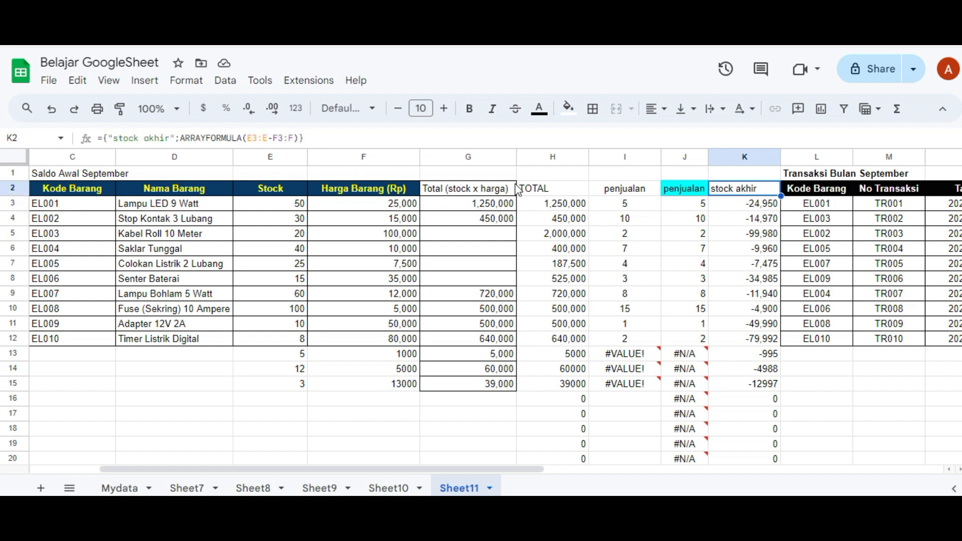
click(278, 139)
key(BackSpace)
text(j)
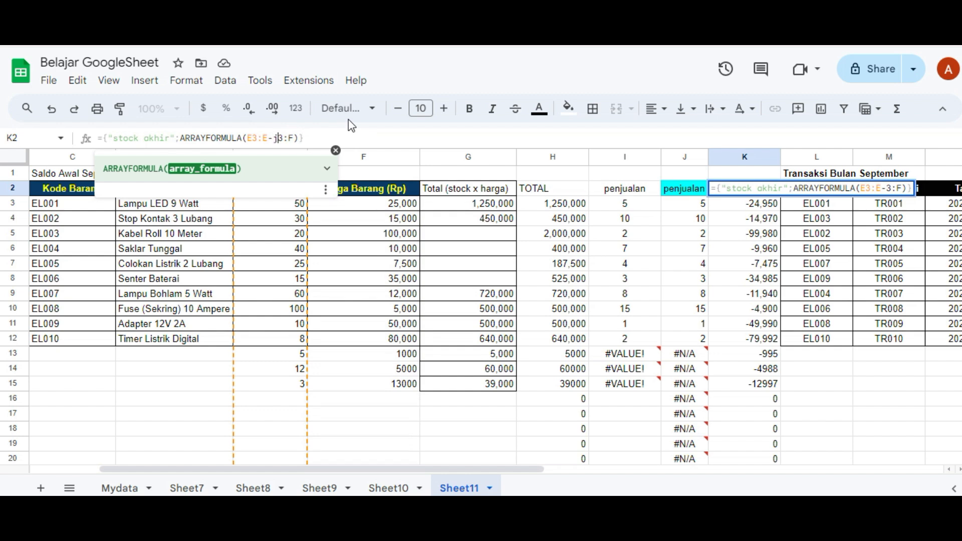
Change the subtracted range's end column to J so K2 holds ={"stock akhir";ARRAYFORMULA(E3:E-J3:J)}
key(Right)
key(Right)
key(Right)
key(Right)
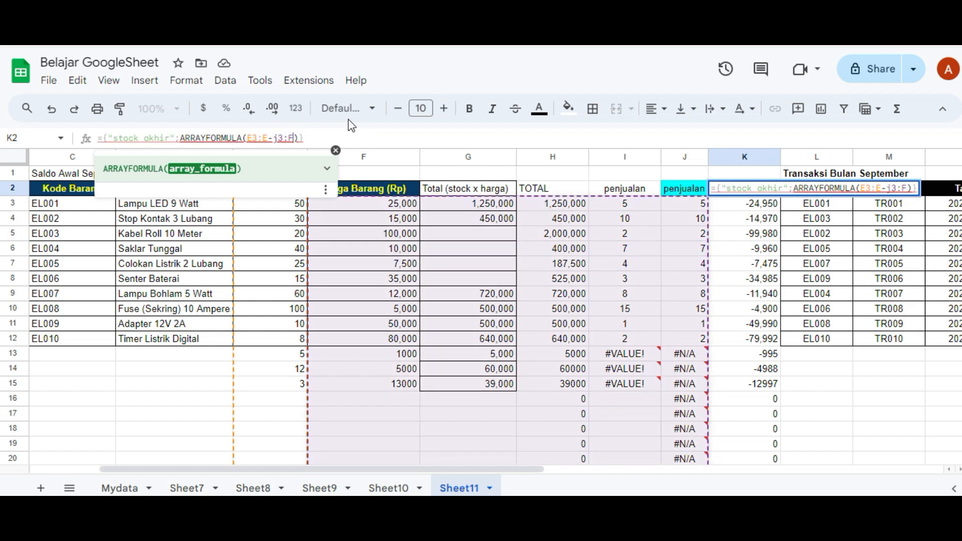
key(Left)
key(BackSpace)
text(j)
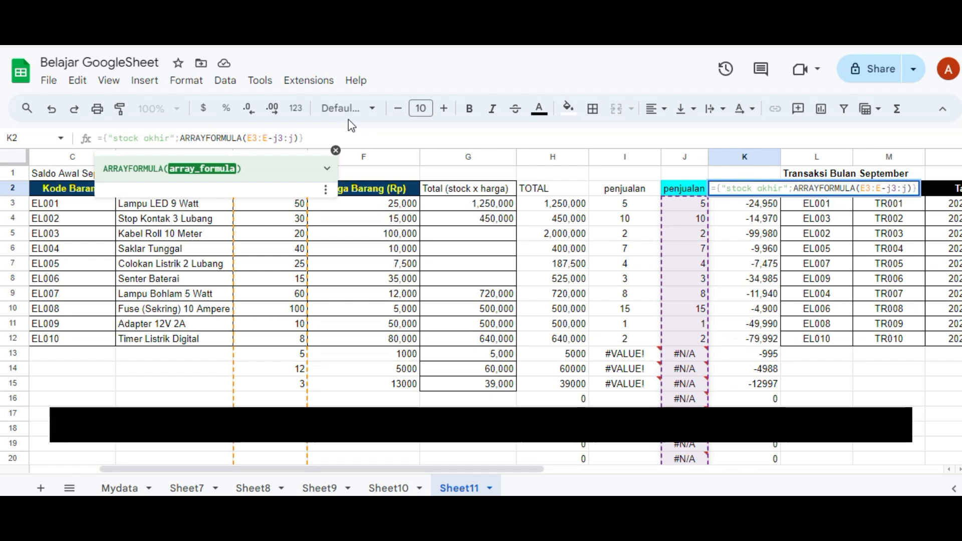
key(Return)
key(Up)
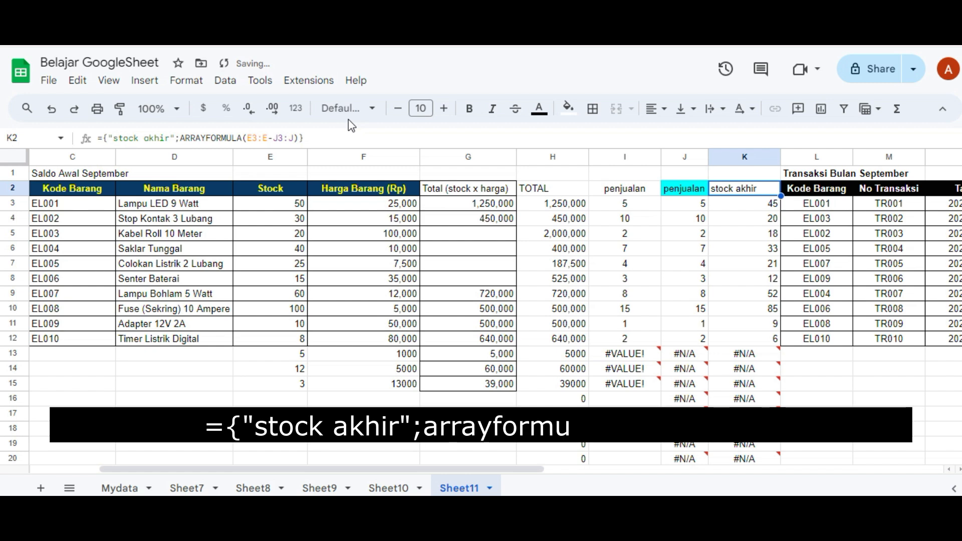
key(Down)
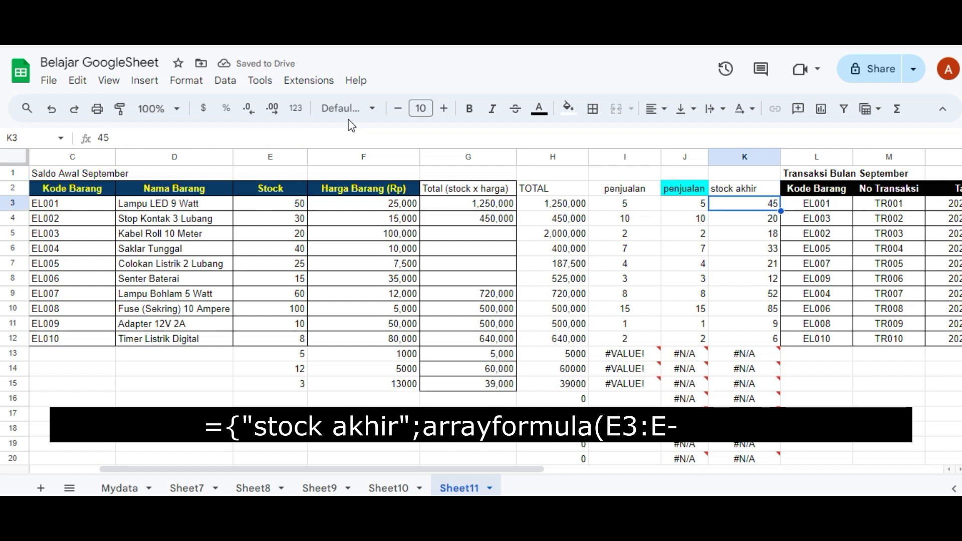
key(Up)
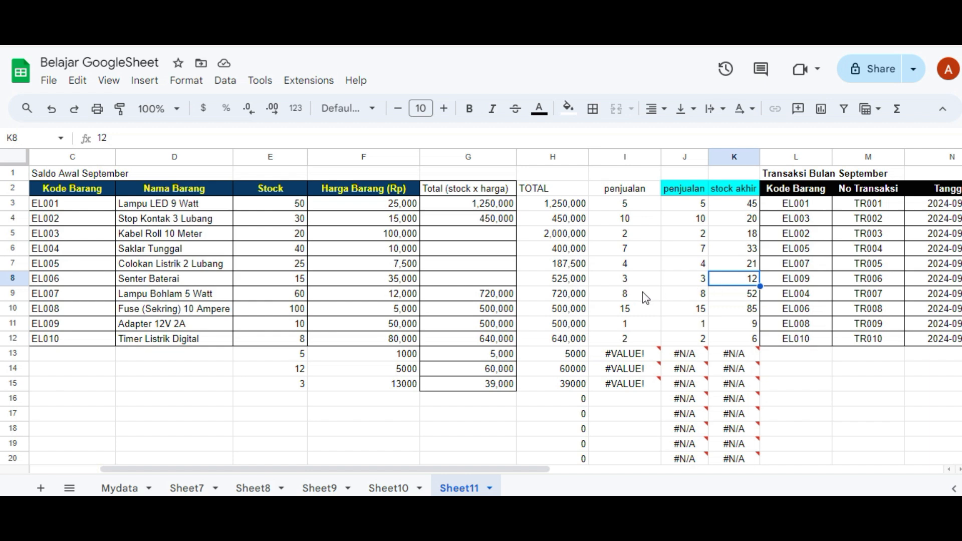
Review the stock akhir formula in K2 and the item rows of the stock table, including the total in G9
click(735, 195)
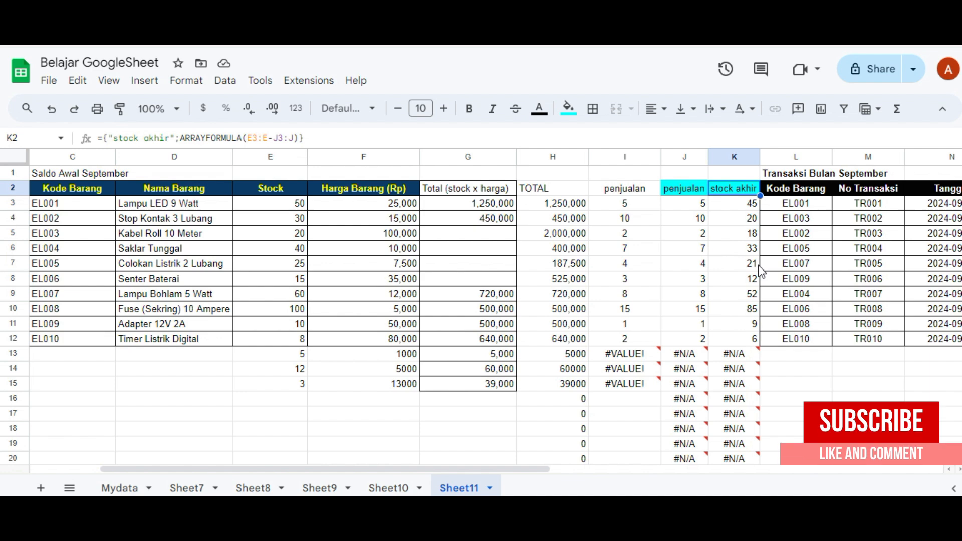
drag(735, 210, 268, 363)
click(228, 326)
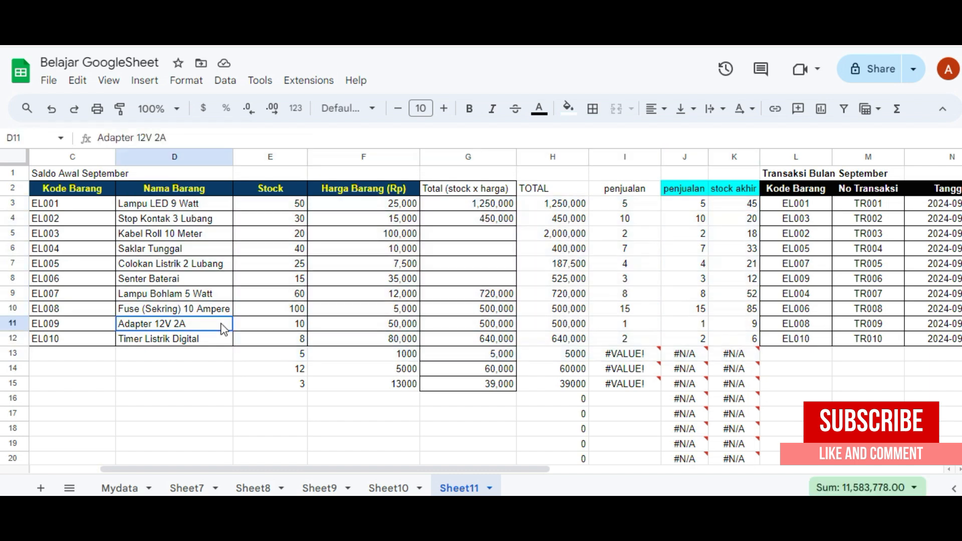
click(360, 295)
drag(13, 203, 9, 296)
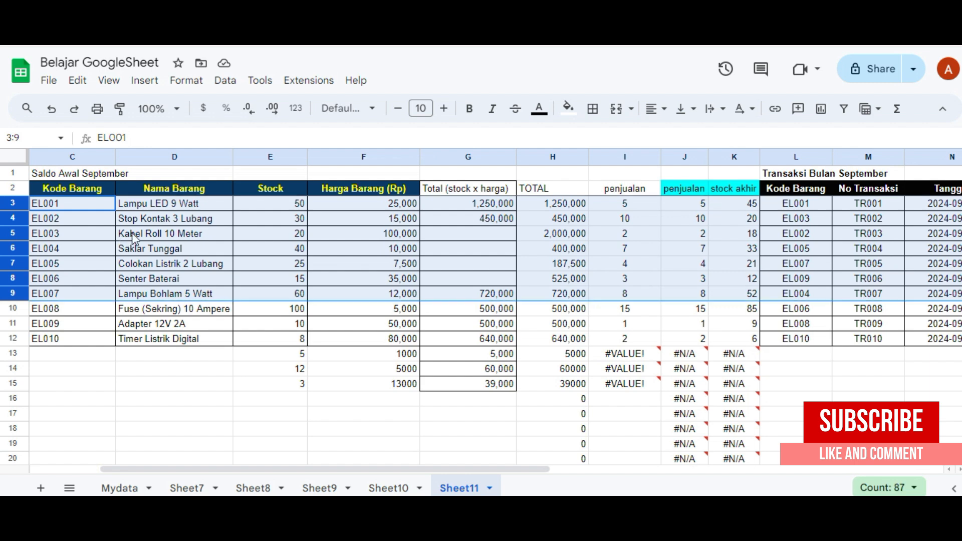
click(482, 297)
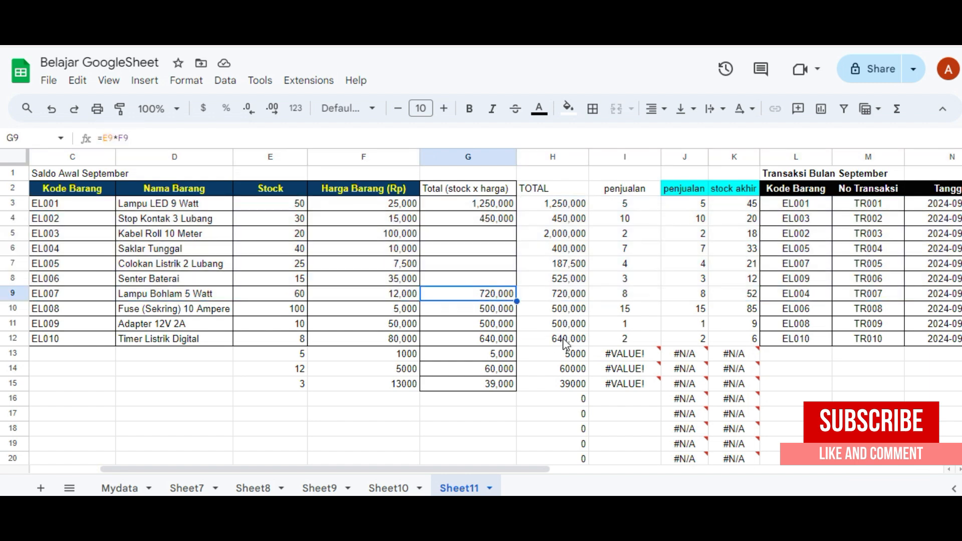